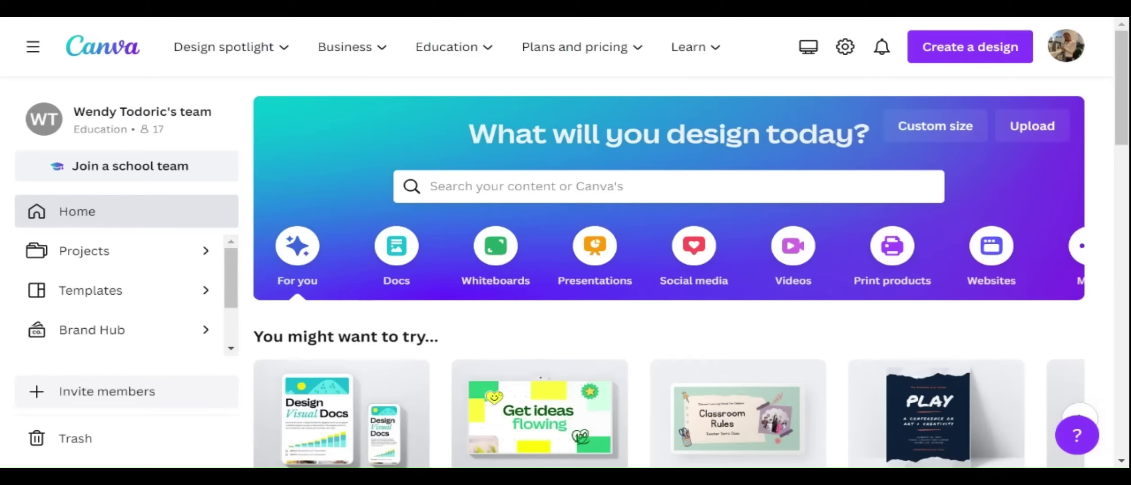
Search Canva's templates for 'high school resume template'
click(526, 185)
text(resume)
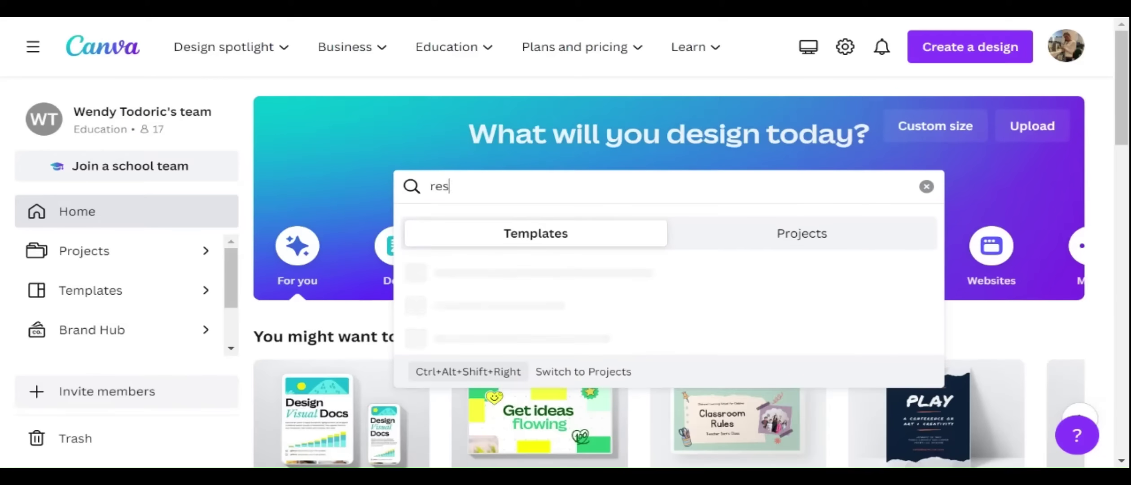
key(BackSpace)
key(BackSpace)
key(BackSpace)
key(BackSpace)
key(BackSpace)
key(BackSpace)
text(high )
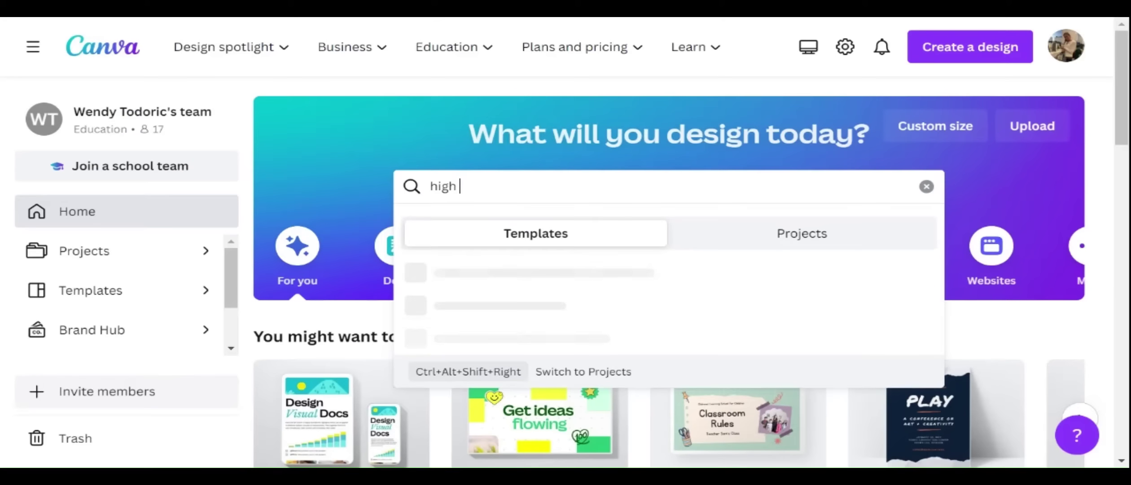
text(school resume templa)
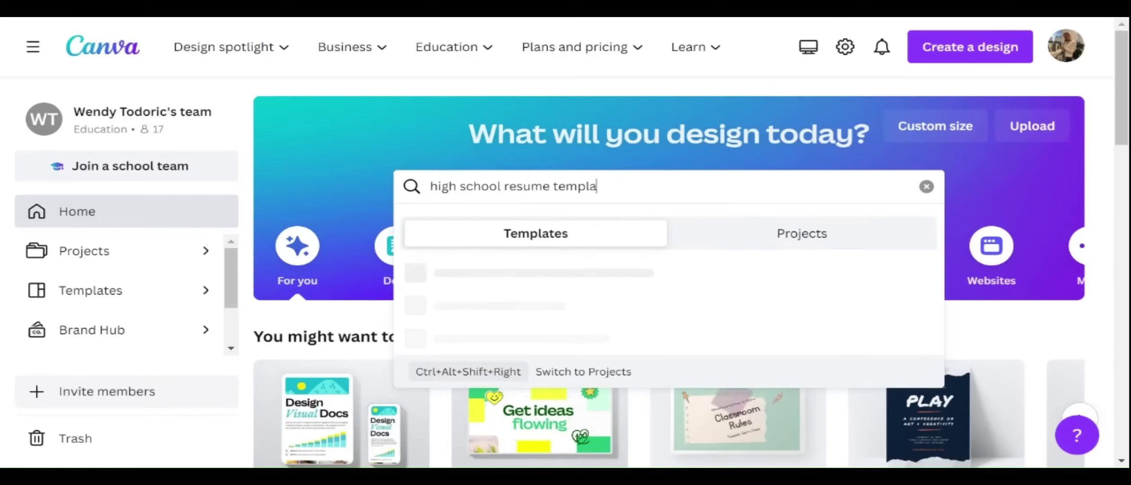
text(te)
key(Return)
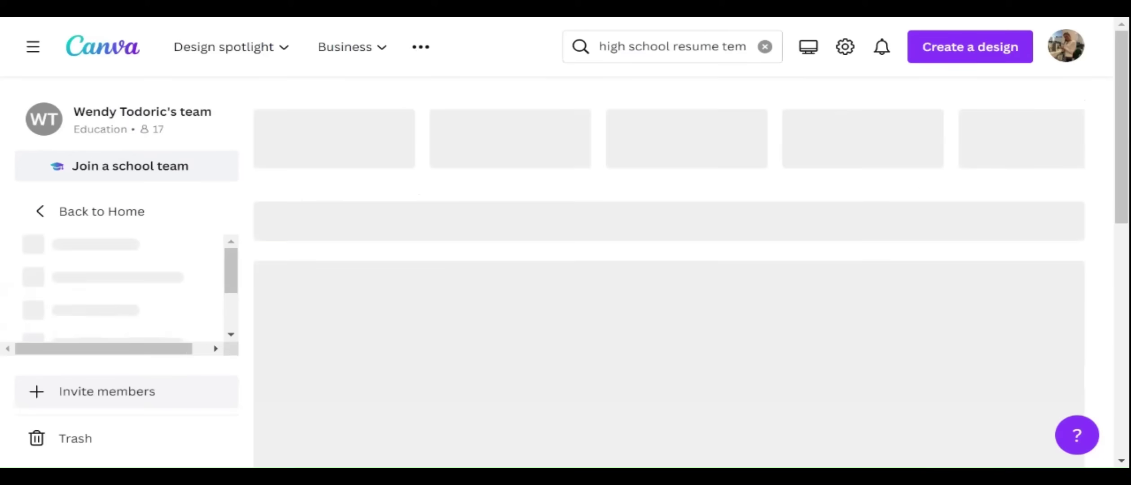
scroll(657, 239, down, 7)
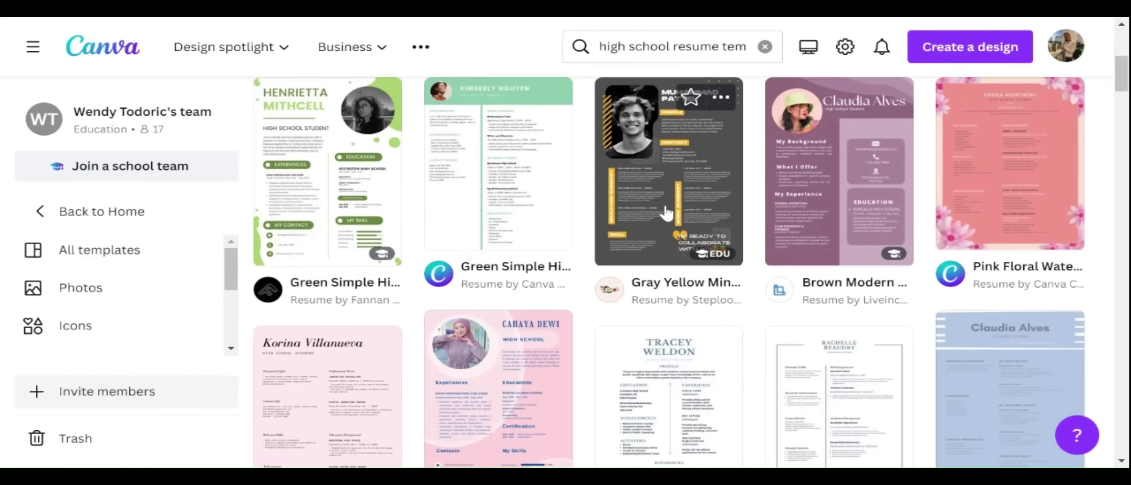
scroll(665, 202, down, 3)
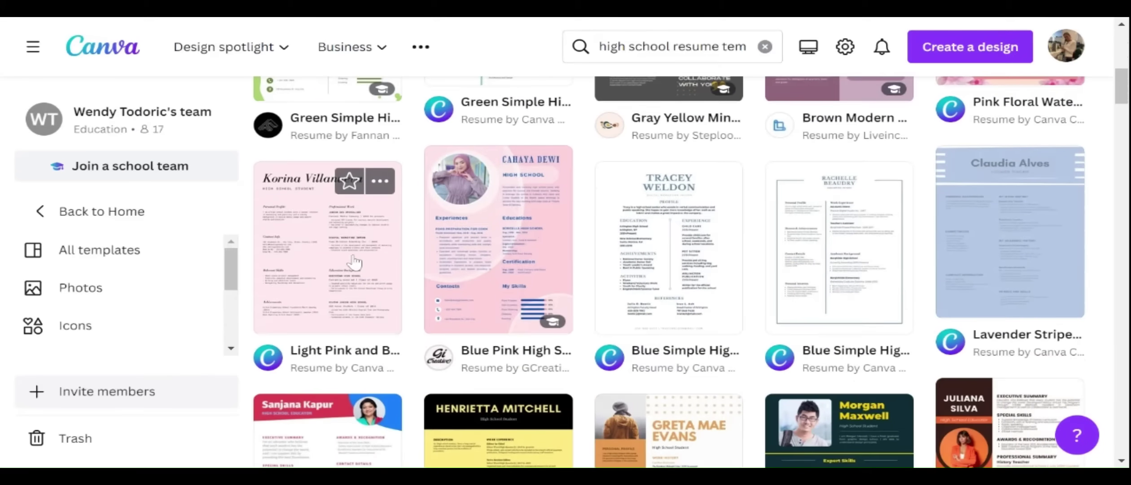
scroll(851, 178, down, 3)
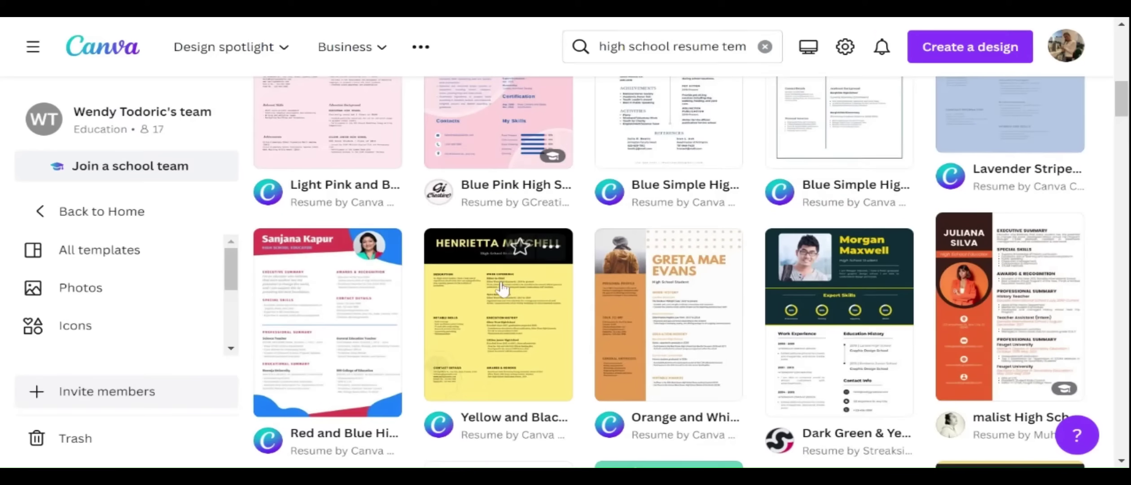
scroll(502, 289, down, 7)
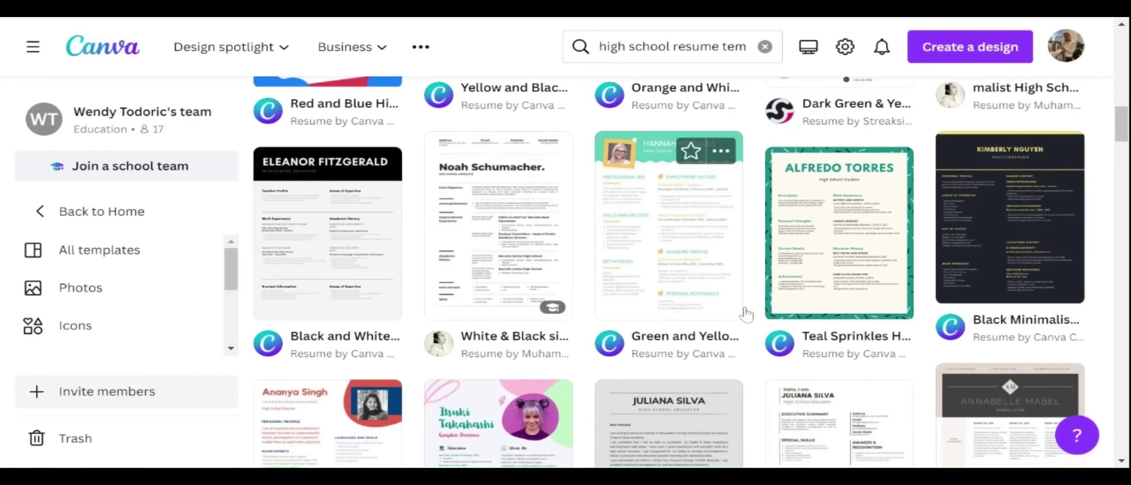
scroll(746, 314, down, 5)
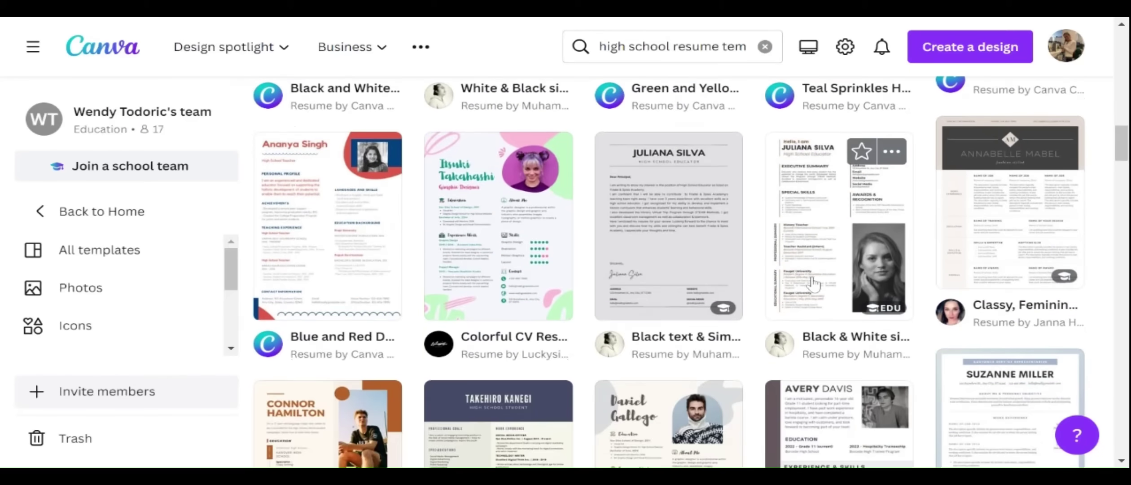
scroll(813, 286, up, 12)
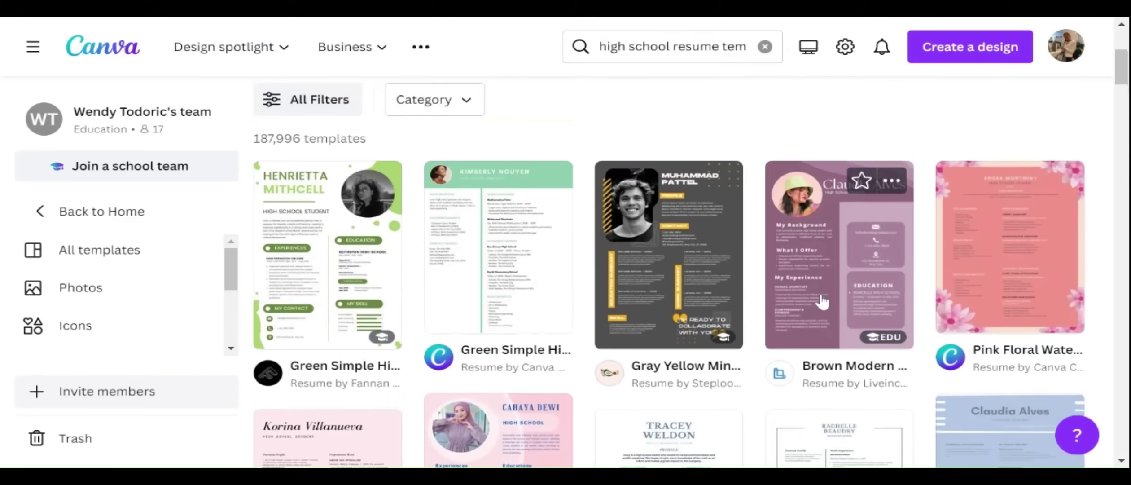
scroll(822, 300, up, 2)
scroll(824, 300, down, 4)
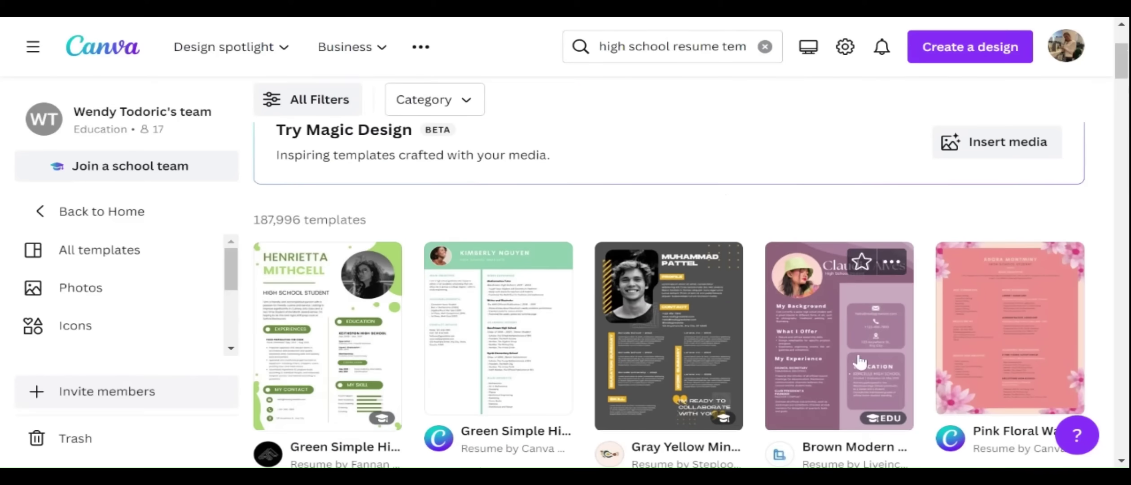
Start a design from the Green Simple High School Resume template and zoom the page in
click(322, 349)
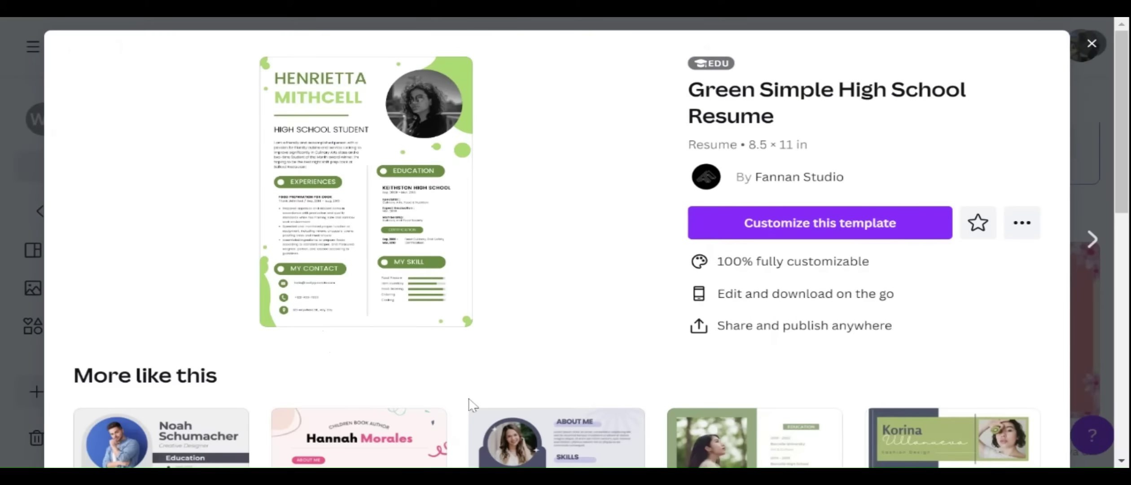
click(803, 231)
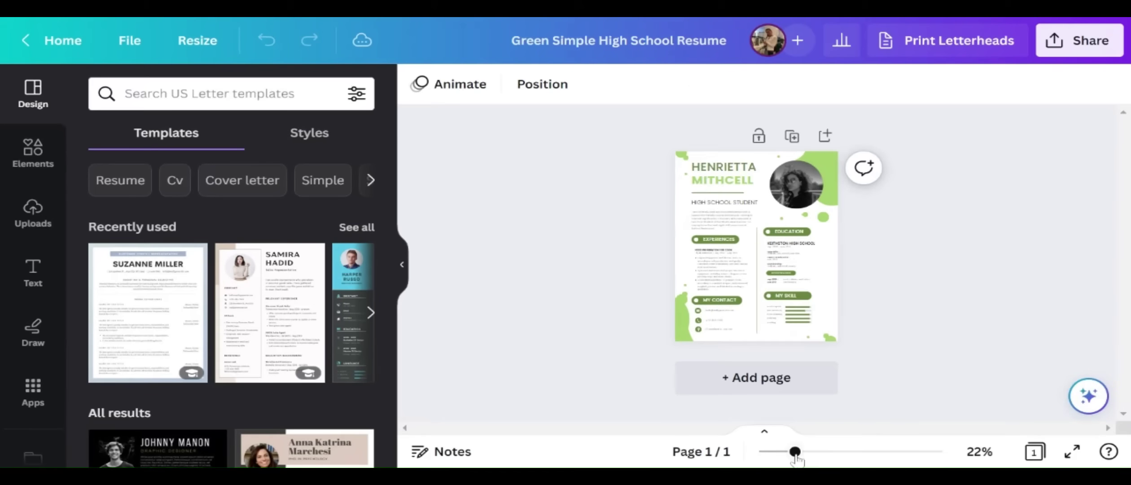
drag(795, 452, 830, 453)
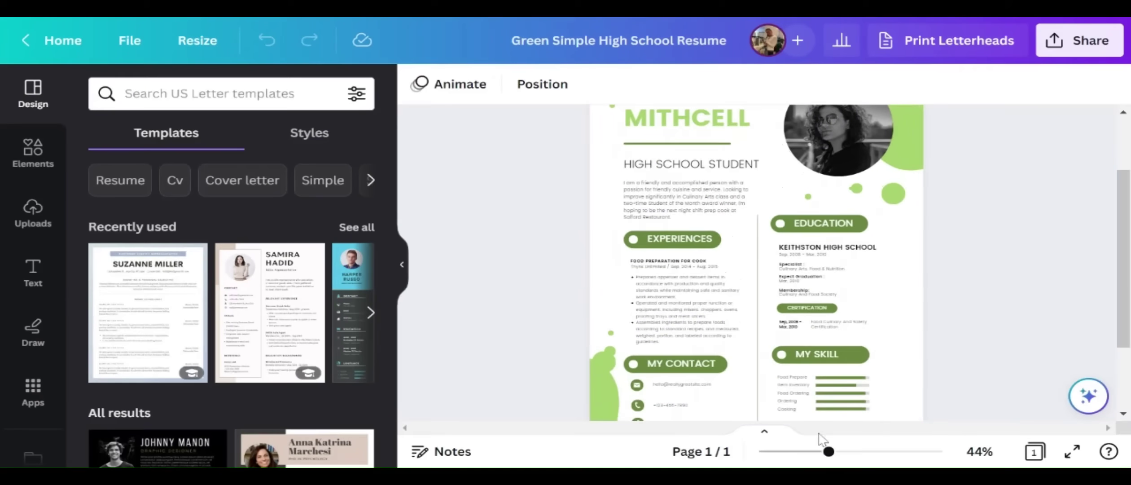
click(402, 270)
scroll(848, 300, up, 2)
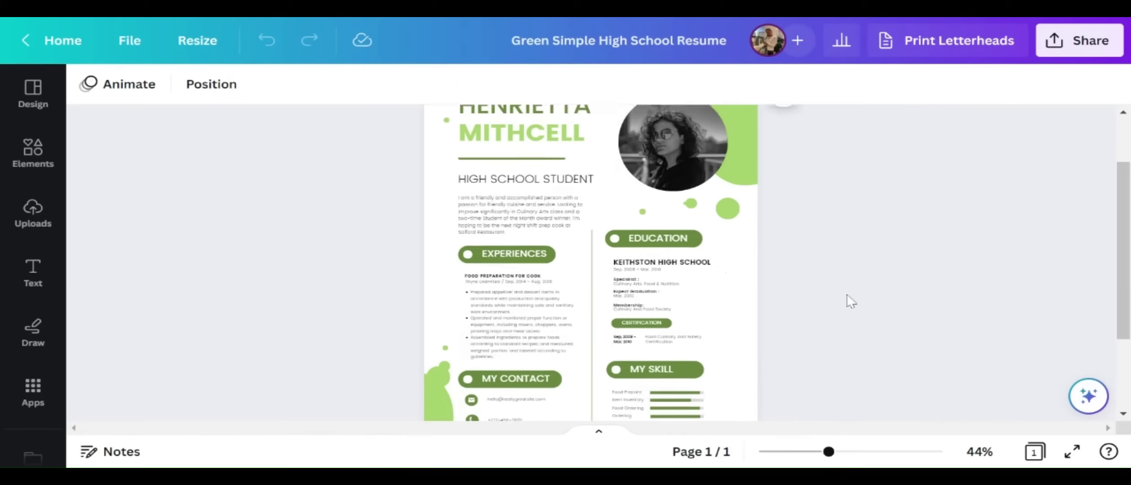
mouse_move(832, 458)
mouse_down()
mouse_move(852, 458)
mouse_move(808, 458)
mouse_move(848, 462)
mouse_move(834, 462)
mouse_up()
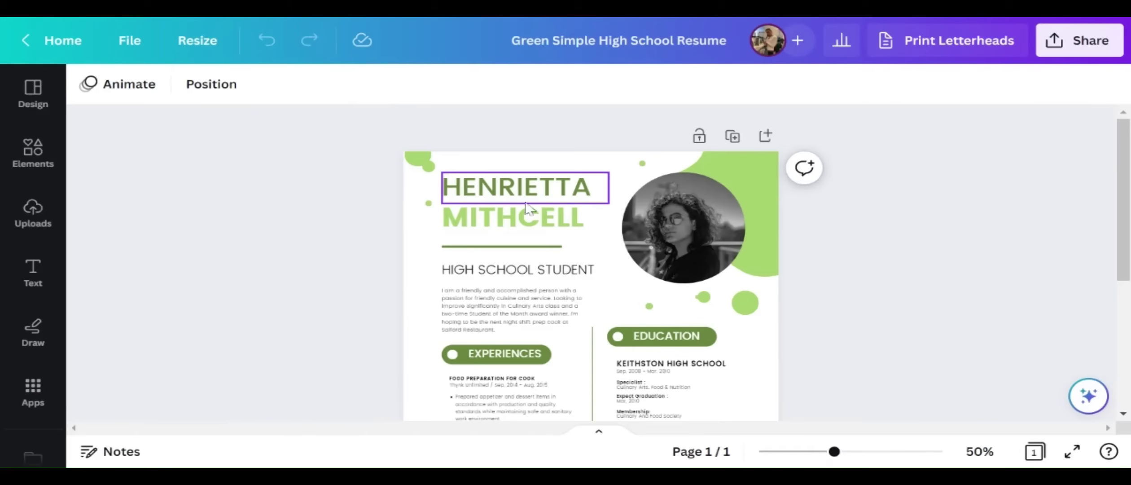
click(550, 193)
double_click(550, 193)
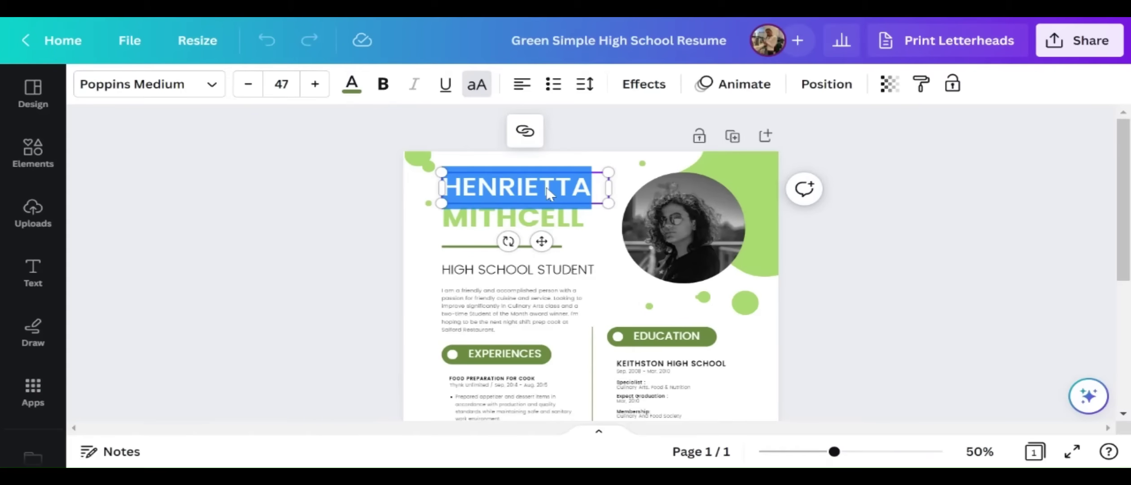
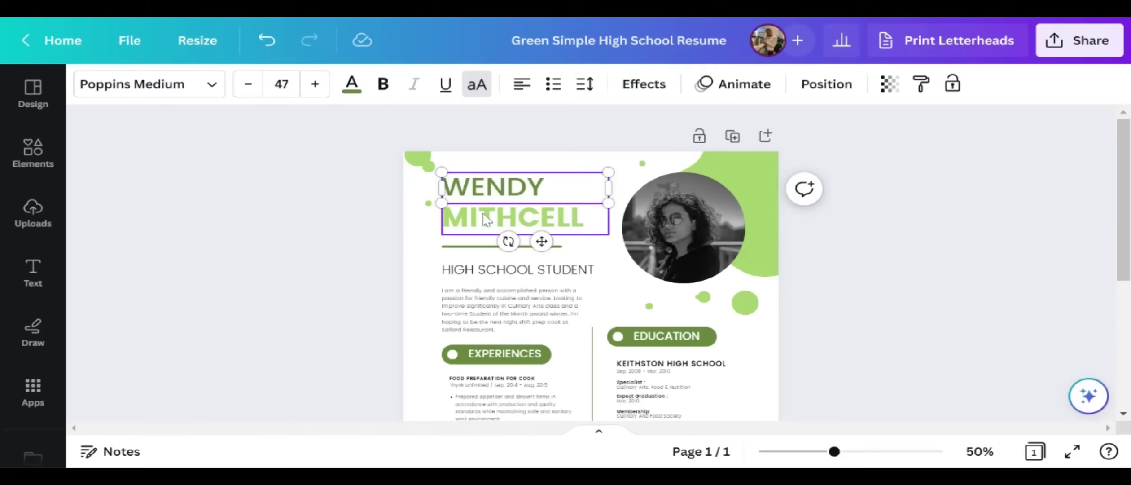
double_click(510, 222)
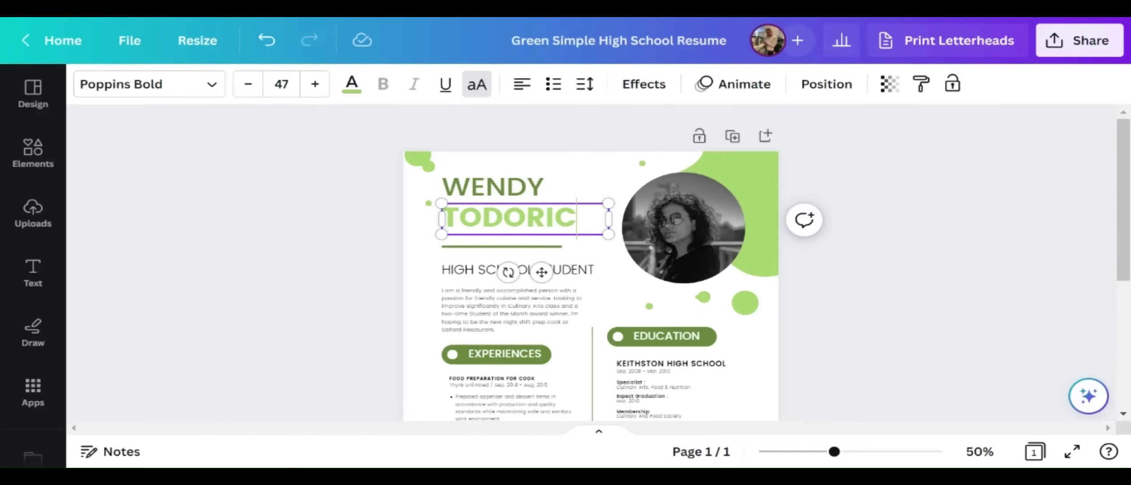
click(679, 238)
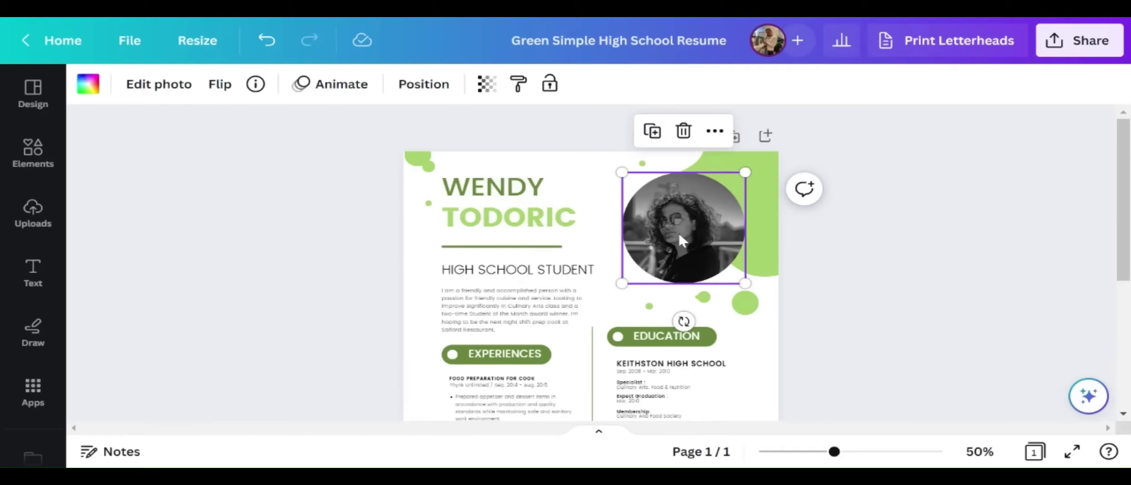
Bring up the photo's Edit photo options, then the Elements and Design side panels
right_click(682, 206)
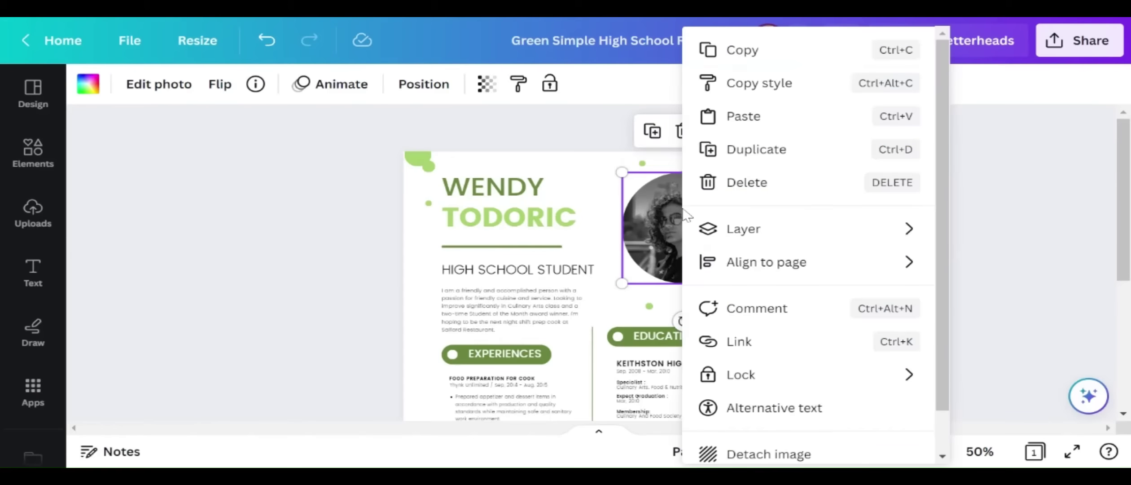
click(664, 207)
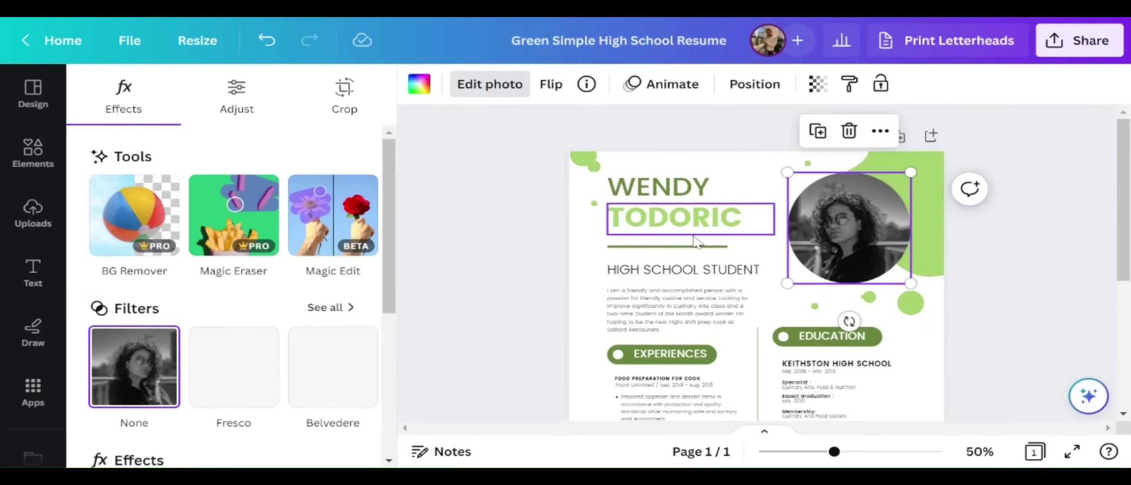
scroll(351, 354, down, 5)
scroll(350, 354, down, 2)
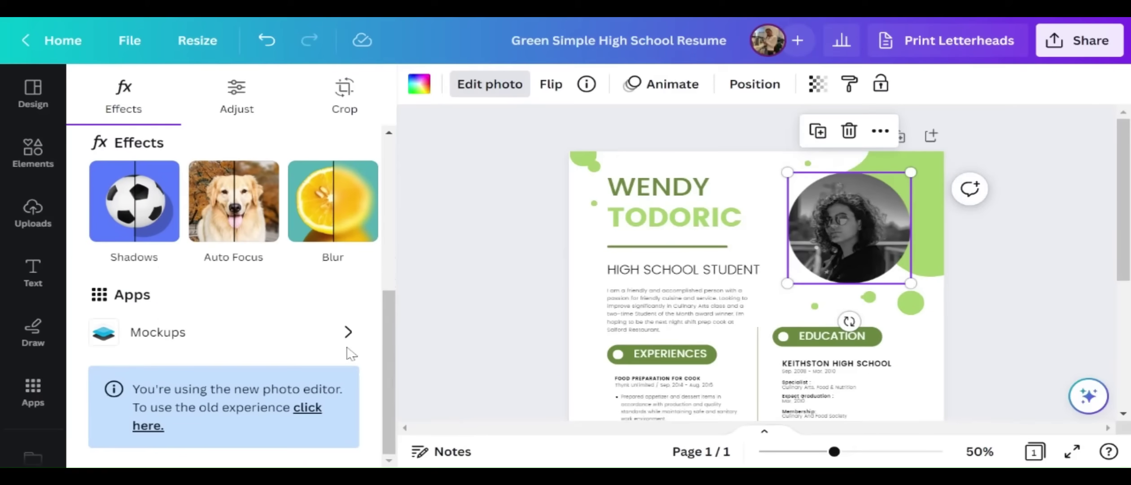
scroll(351, 353, up, 7)
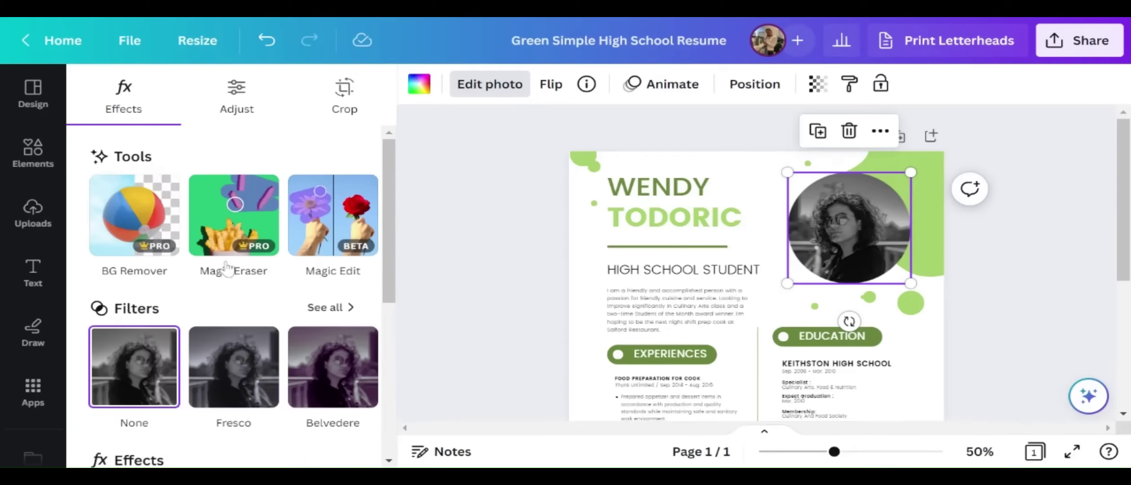
click(45, 148)
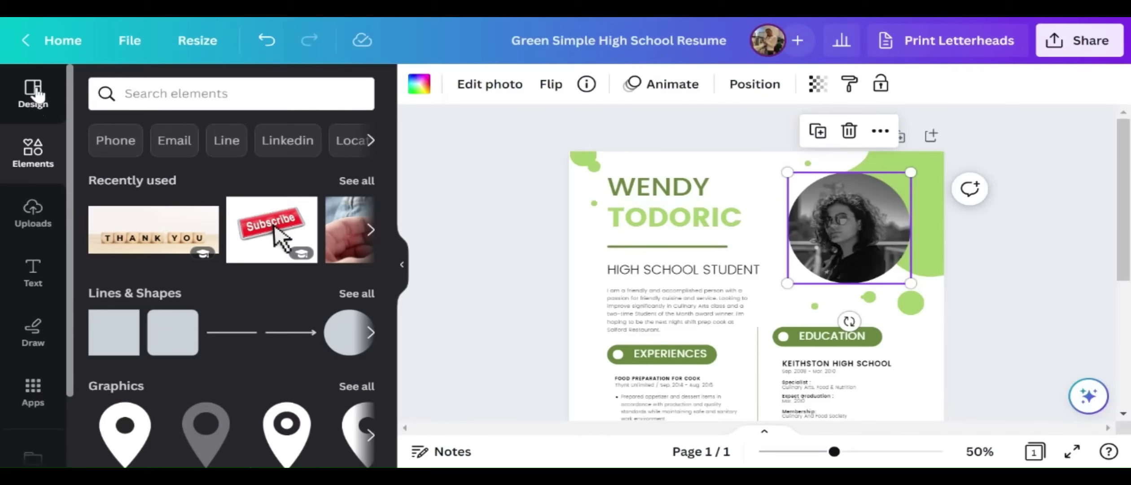
click(38, 95)
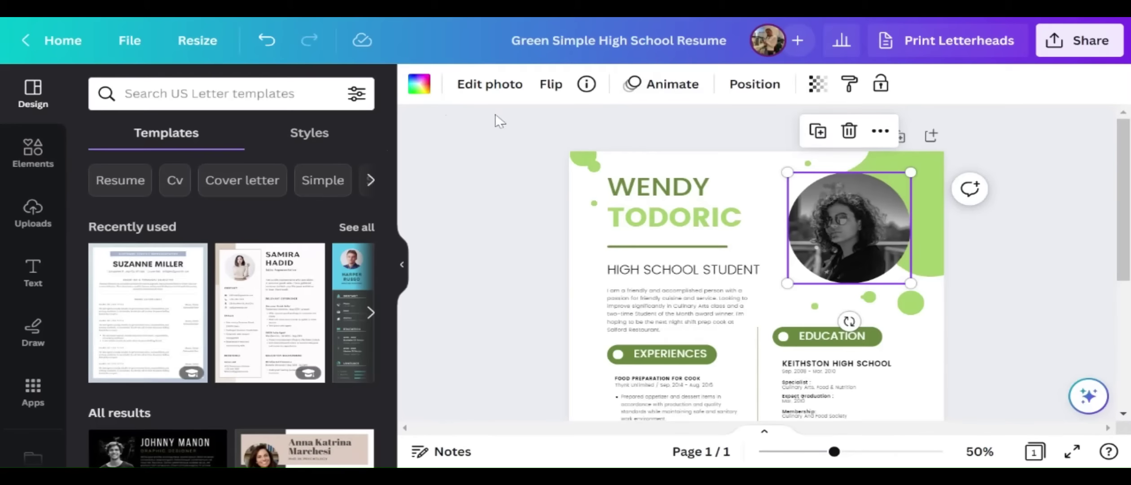
Try a navy recent style, then apply the FREDOKA and Varela Round style
click(299, 137)
click(196, 350)
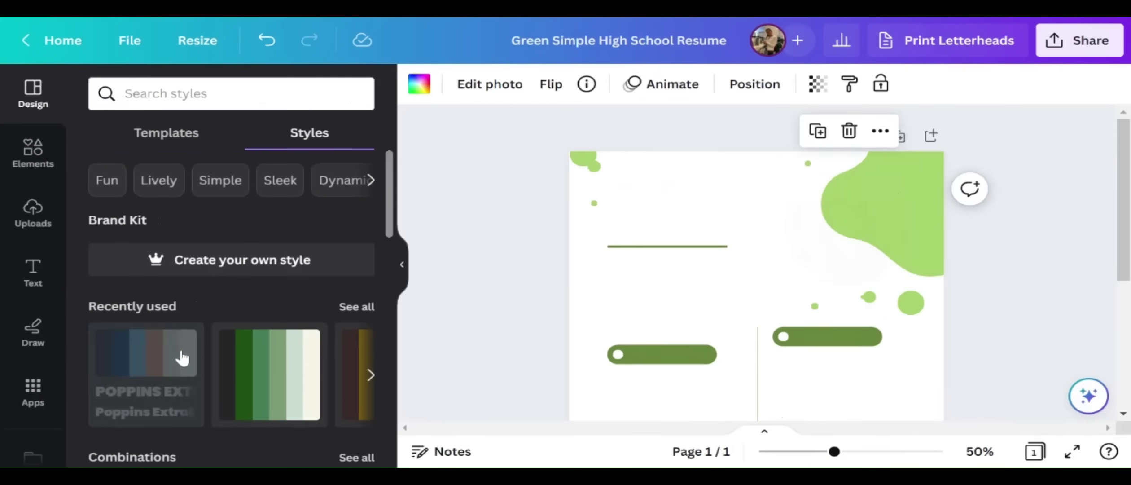
scroll(314, 366, down, 4)
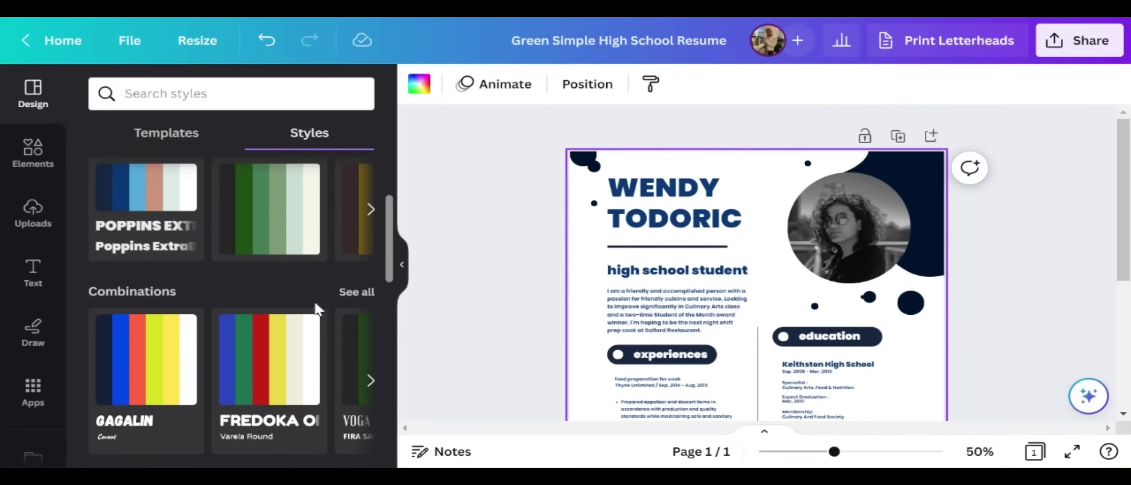
click(369, 210)
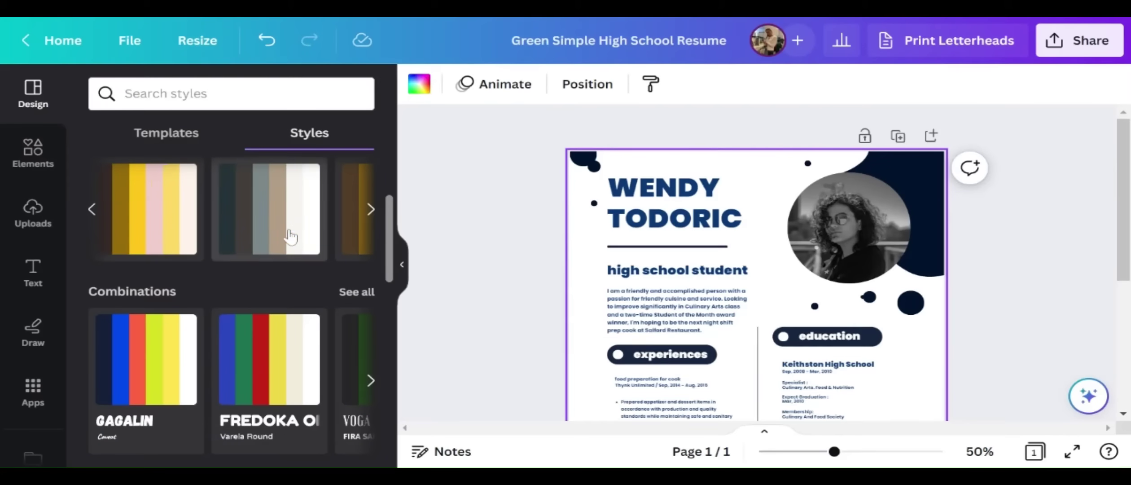
click(289, 237)
scroll(294, 285, down, 4)
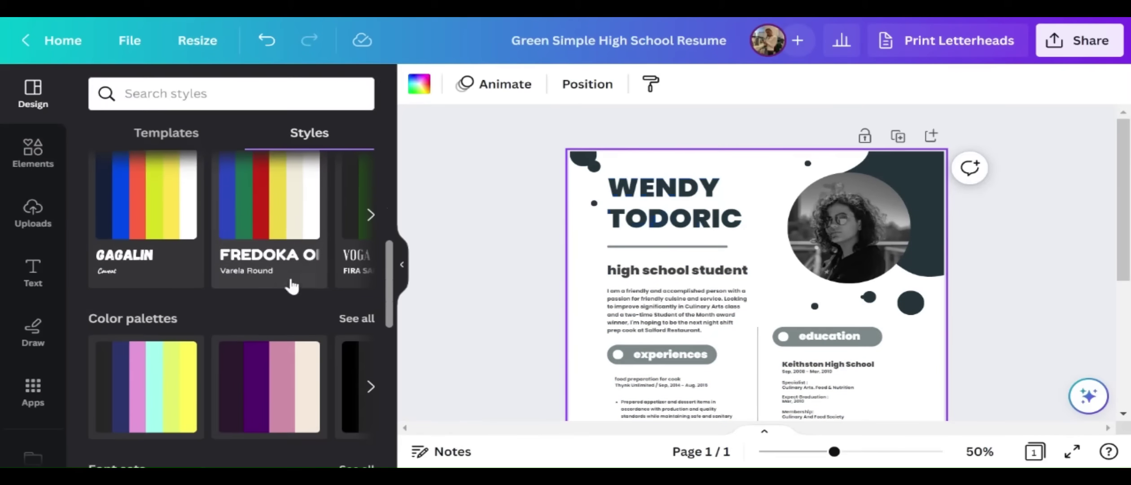
click(268, 221)
Test the lime-pink, dark purple-pink-cream, black-blue-grey and grey colour palettes
scroll(225, 233, down, 4)
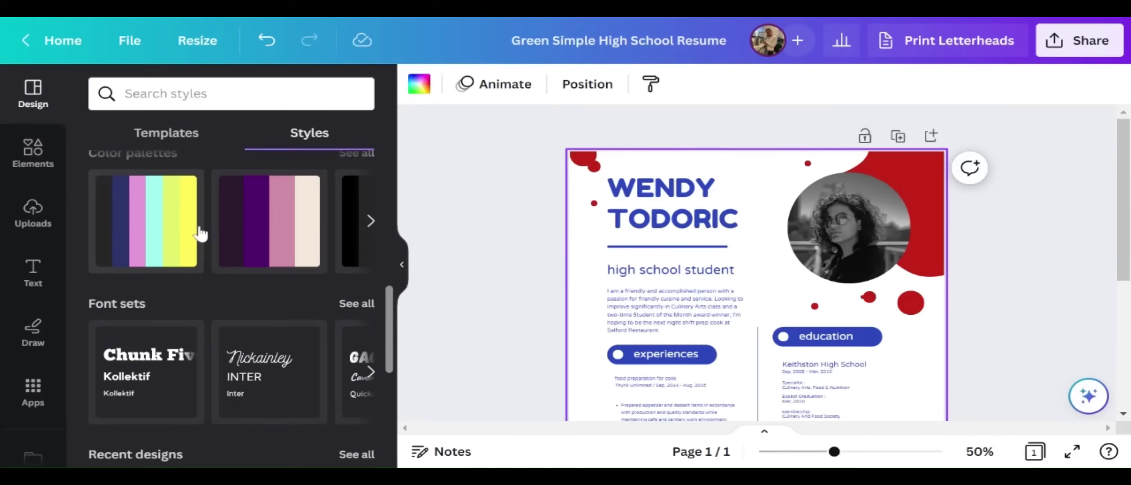
click(201, 233)
click(288, 243)
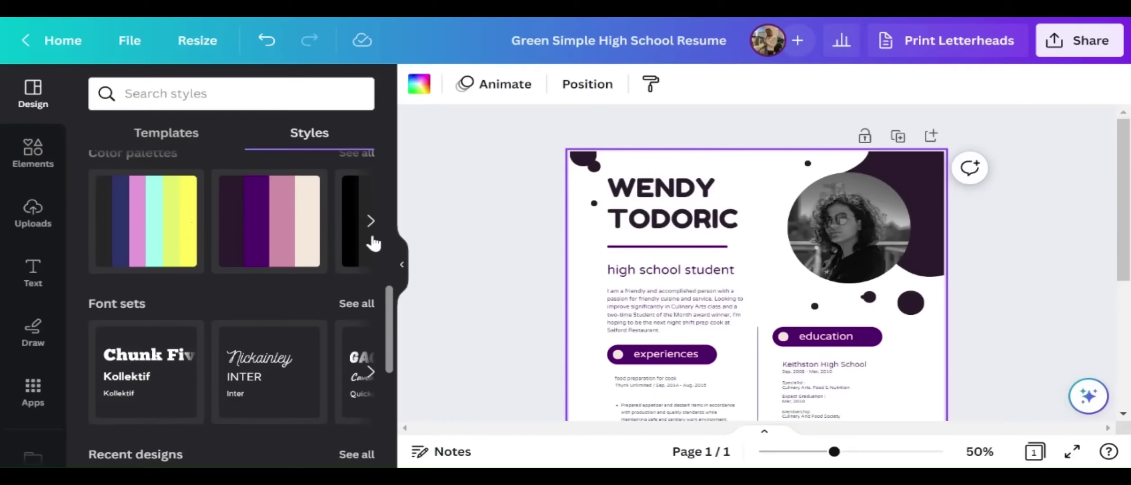
click(371, 221)
click(184, 232)
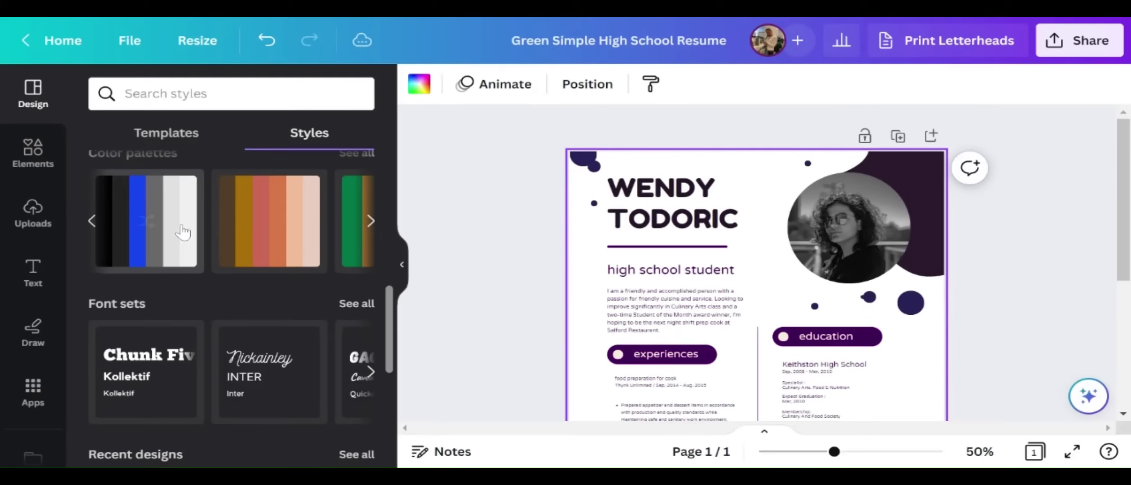
scroll(197, 234, down, 3)
scroll(754, 298, down, 5)
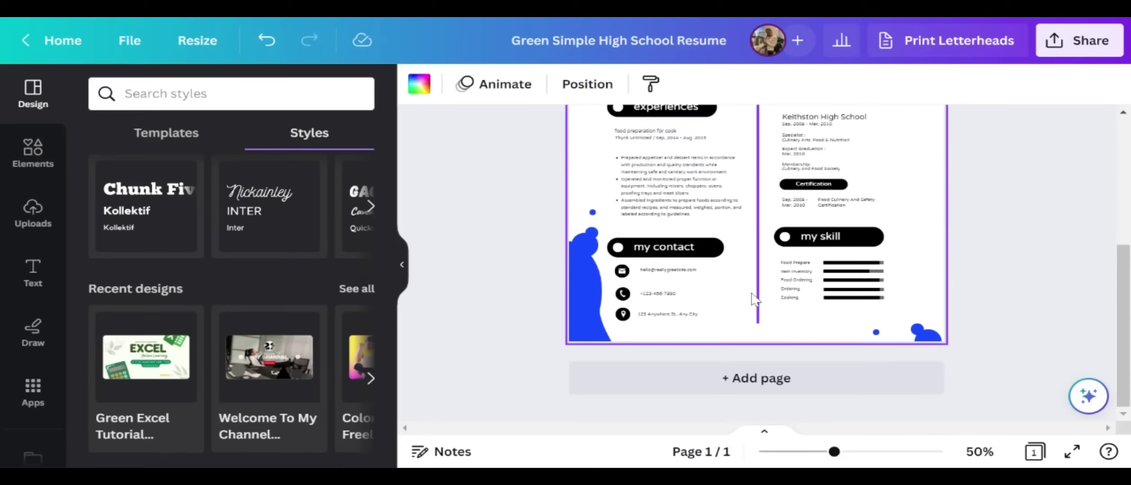
scroll(768, 315, up, 5)
scroll(353, 292, down, 1)
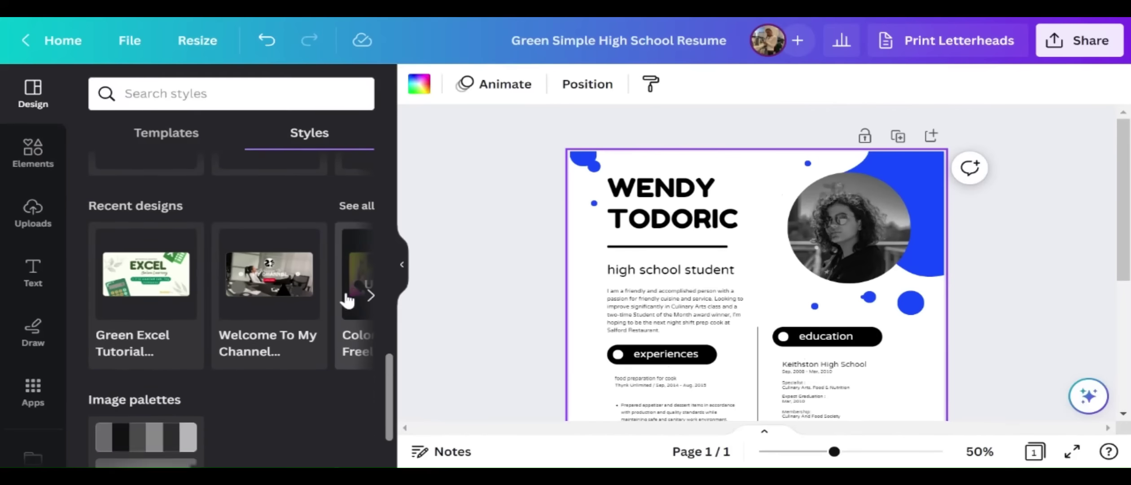
scroll(345, 303, up, 4)
click(370, 383)
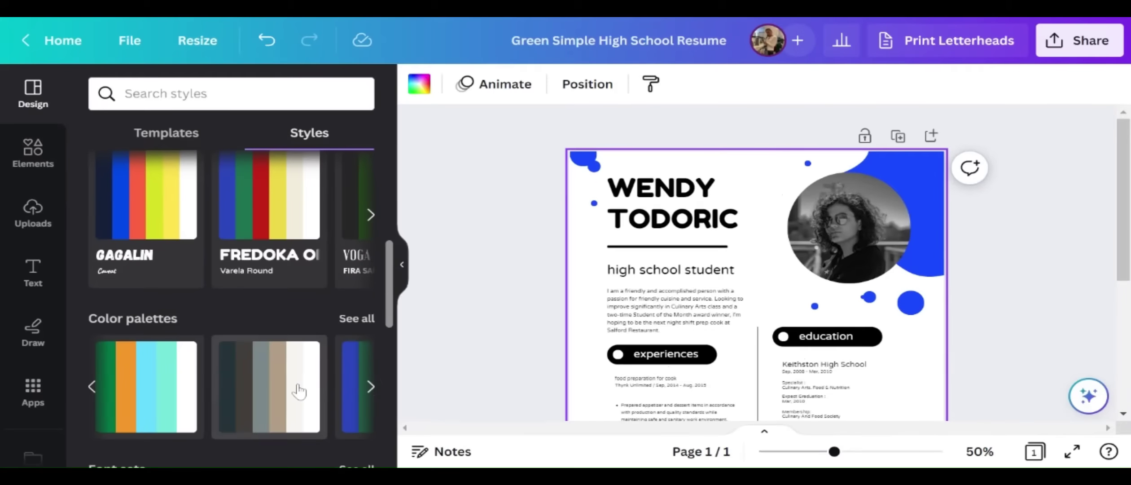
click(298, 390)
Apply the brown and yellow palette, then browse through more recent designs
scroll(290, 377, down, 2)
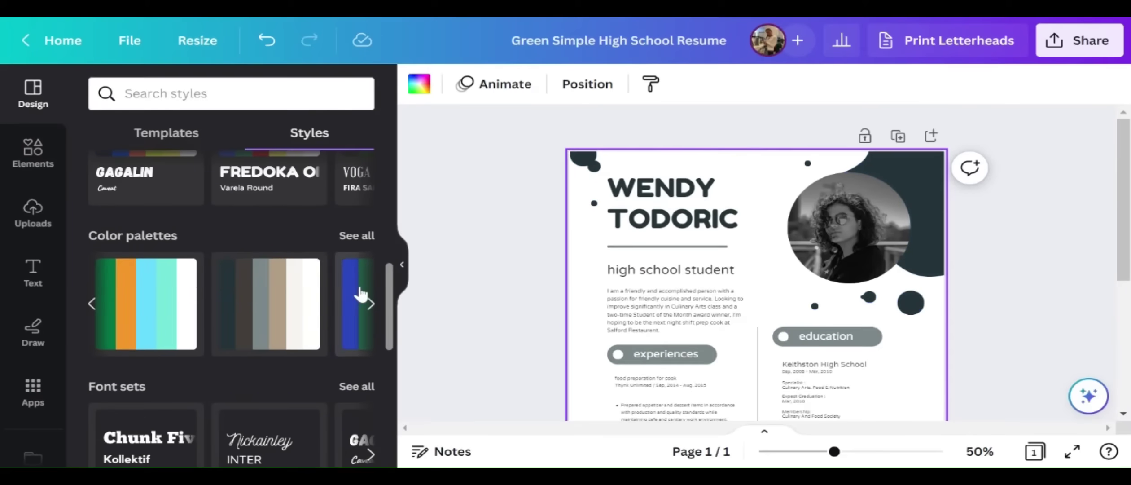
click(363, 296)
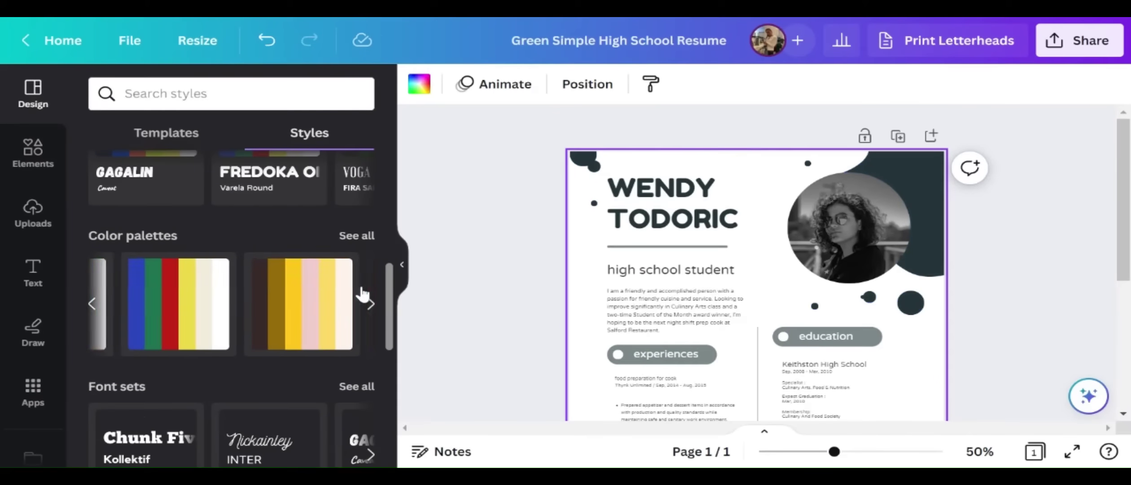
click(283, 311)
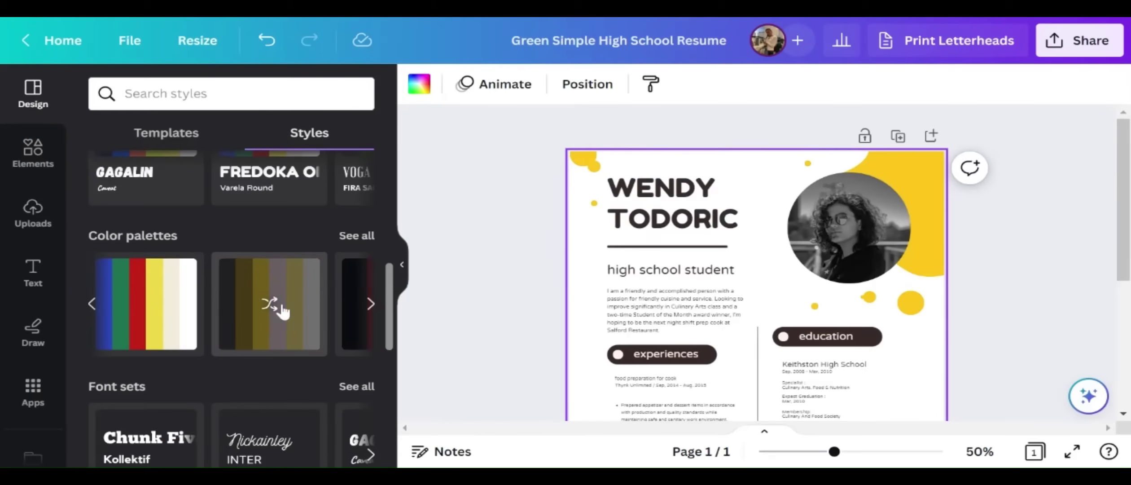
scroll(314, 315, down, 4)
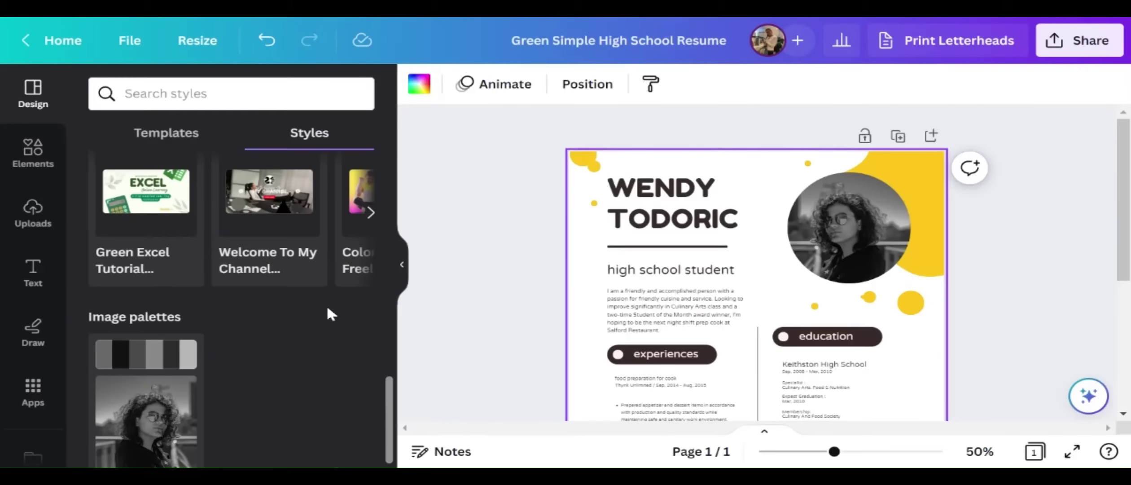
click(370, 214)
click(370, 213)
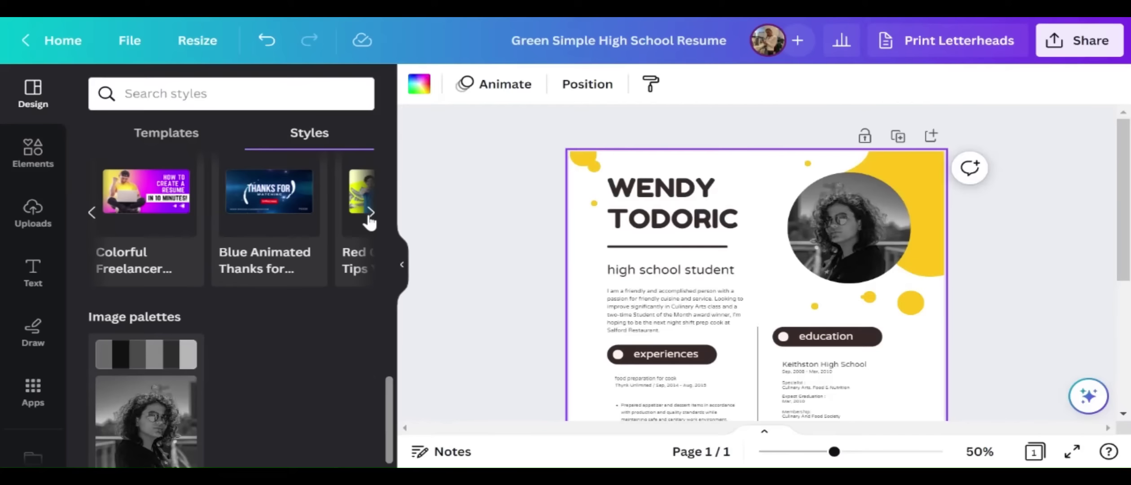
click(370, 214)
click(370, 214)
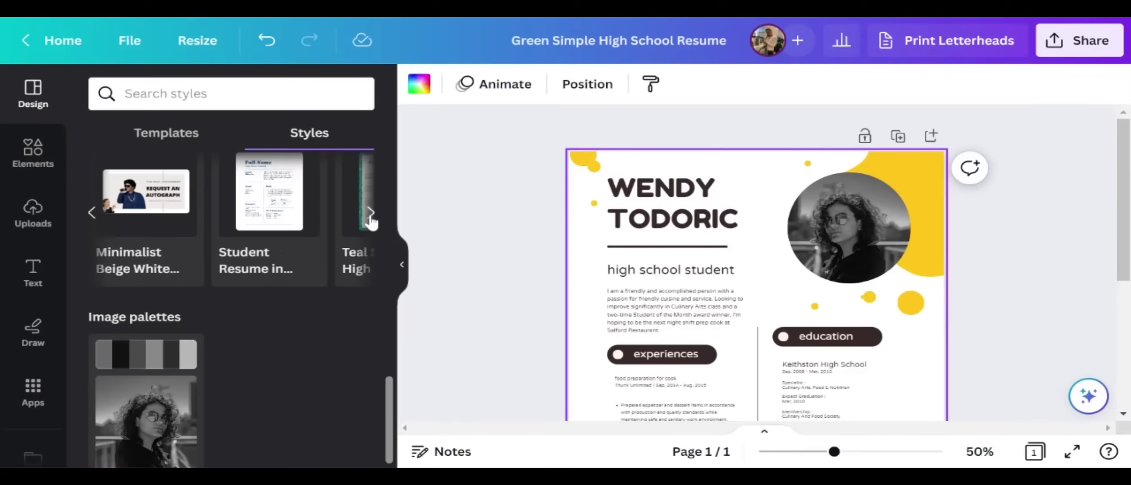
click(93, 215)
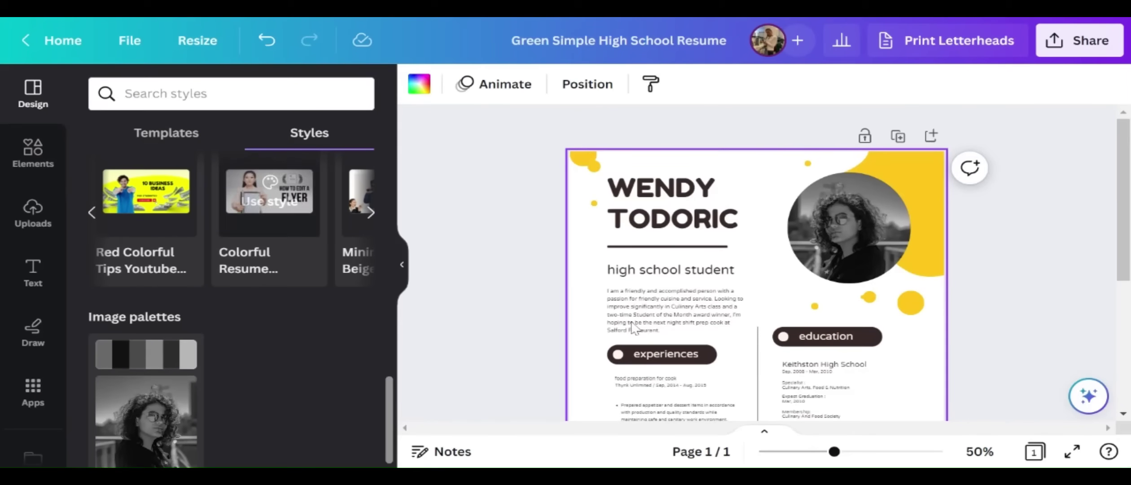
scroll(323, 411, down, 1)
scroll(319, 408, down, 2)
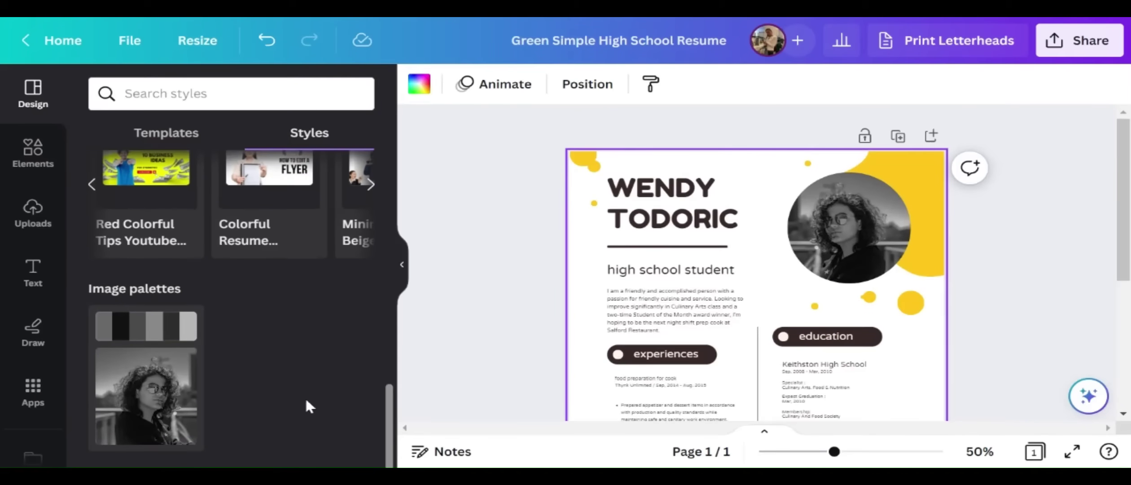
scroll(56, 396, down, 3)
scroll(56, 395, up, 3)
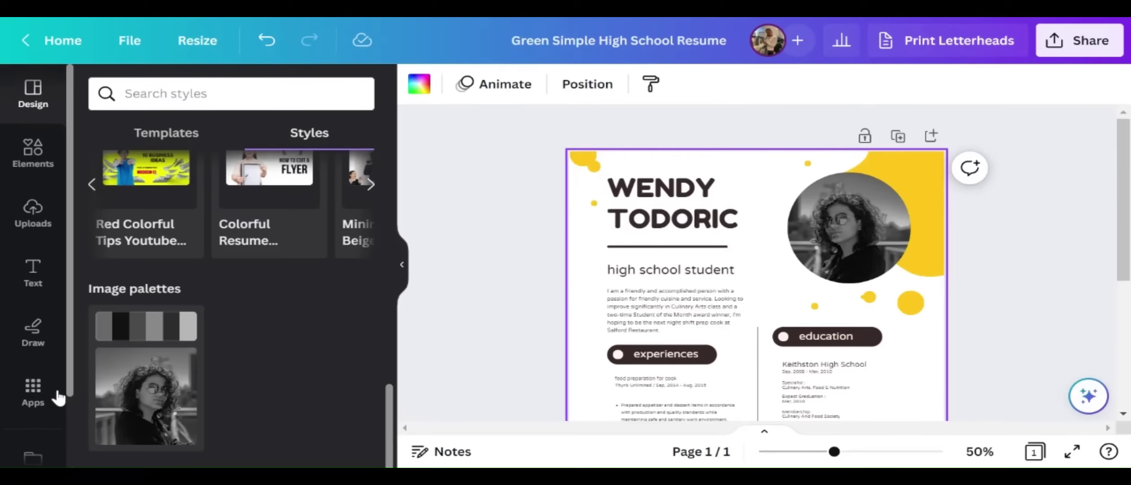
Add the uploaded portrait image to the resume
click(36, 223)
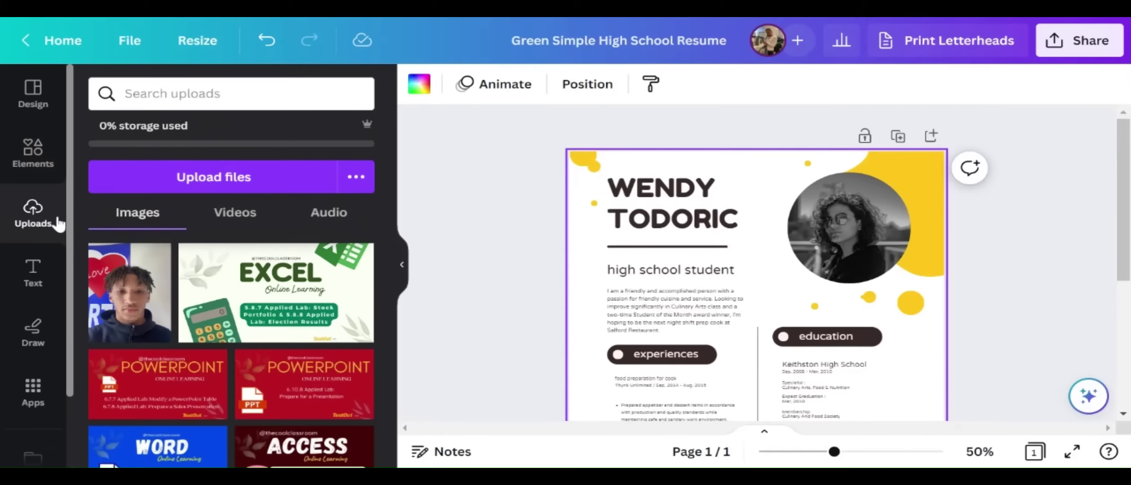
scroll(326, 332, down, 5)
scroll(327, 332, down, 5)
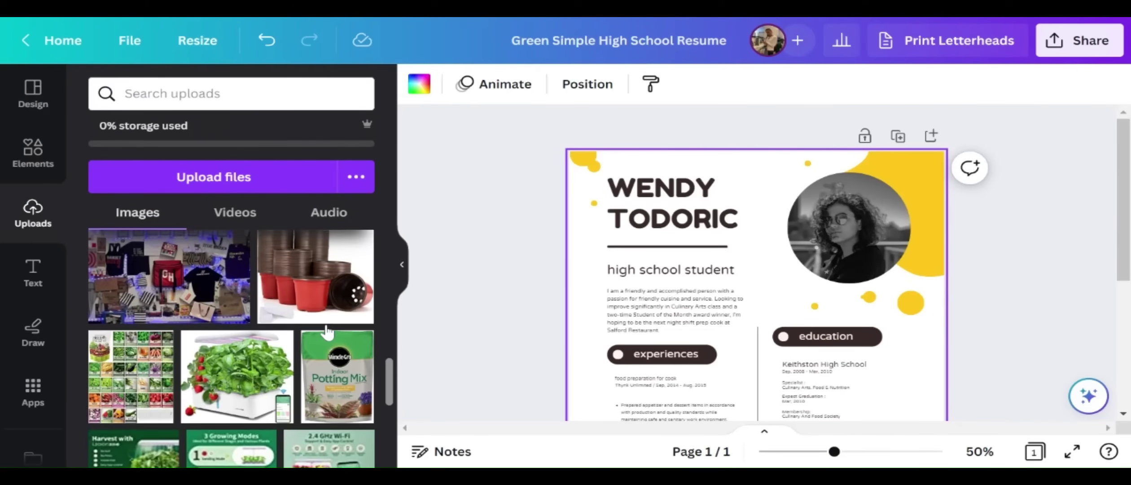
scroll(333, 328, up, 4)
click(332, 333)
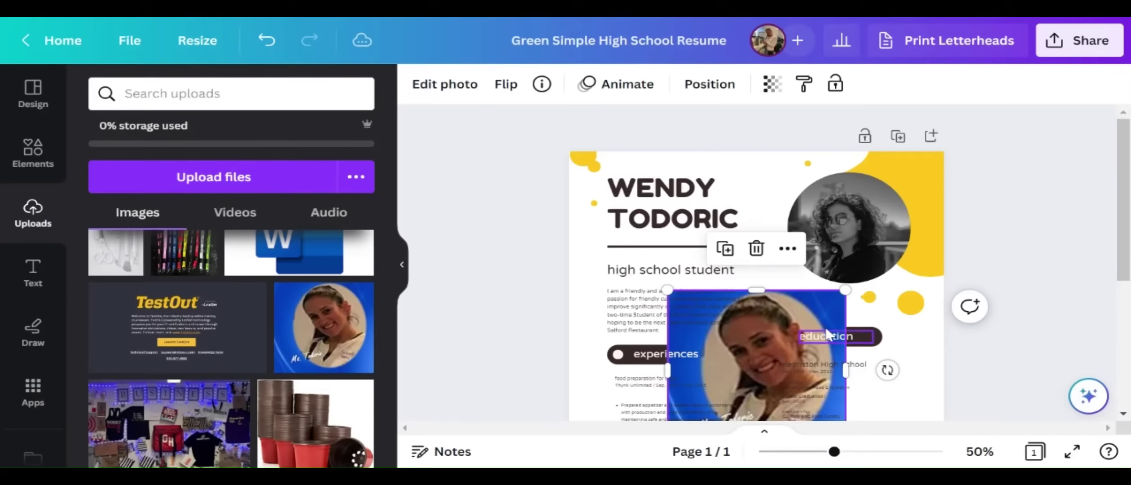
Delete the black-and-white photo and its circular frame, and fit the portrait top-right
click(877, 215)
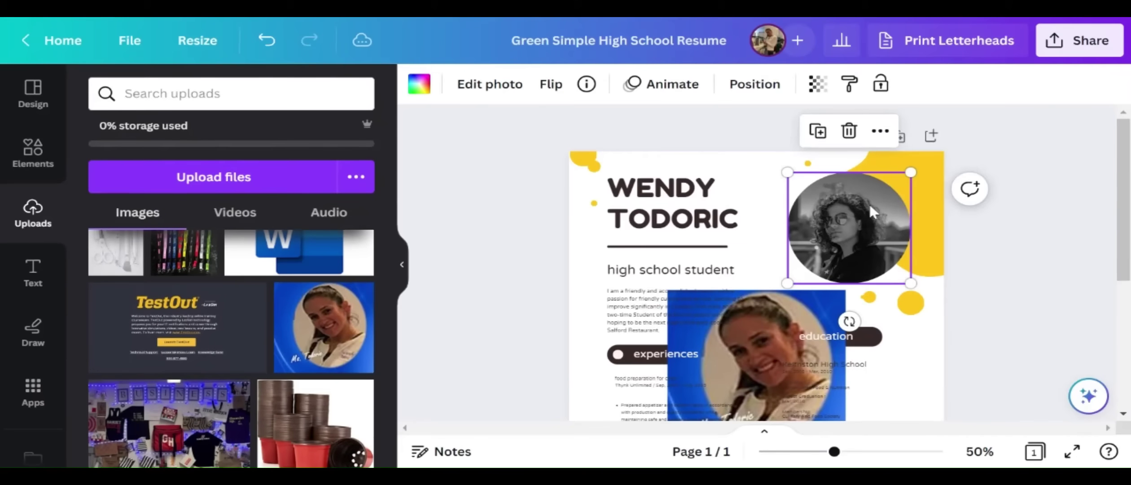
key(Delete)
click(799, 306)
click(840, 247)
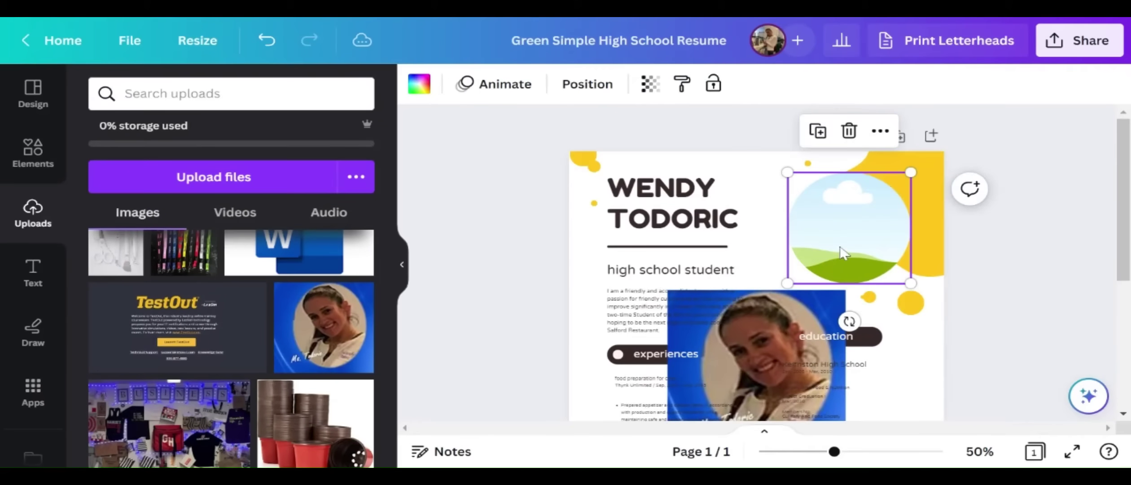
key(Delete)
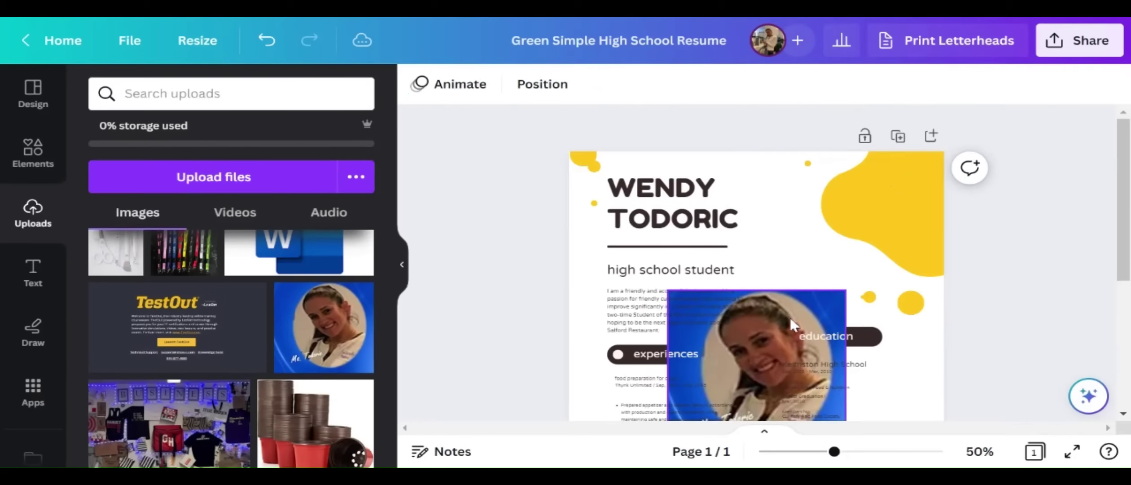
drag(790, 317, 872, 185)
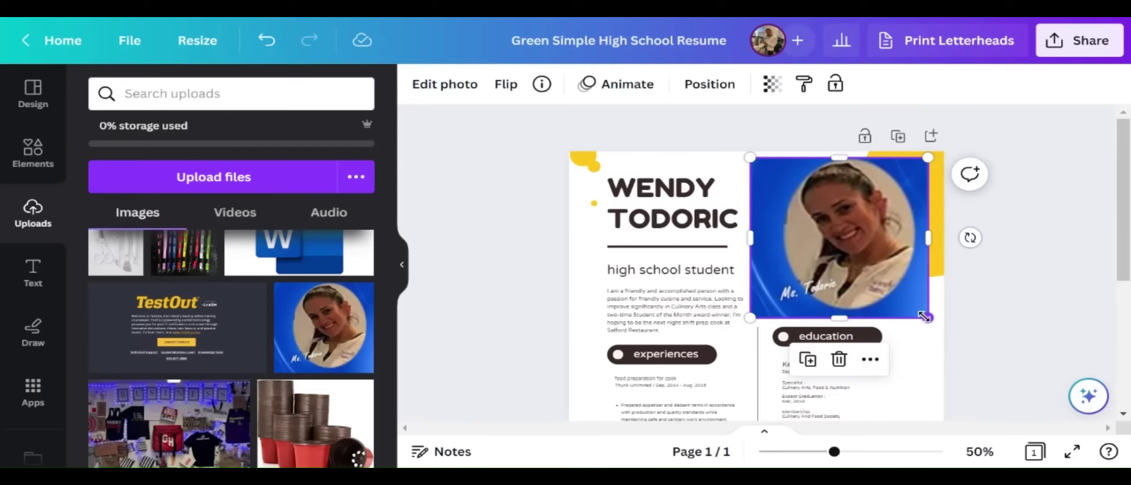
drag(924, 317, 854, 248)
drag(822, 221, 866, 235)
key(Escape)
Remove the portrait's background with BG Remover and resize it into the corner spot
click(865, 234)
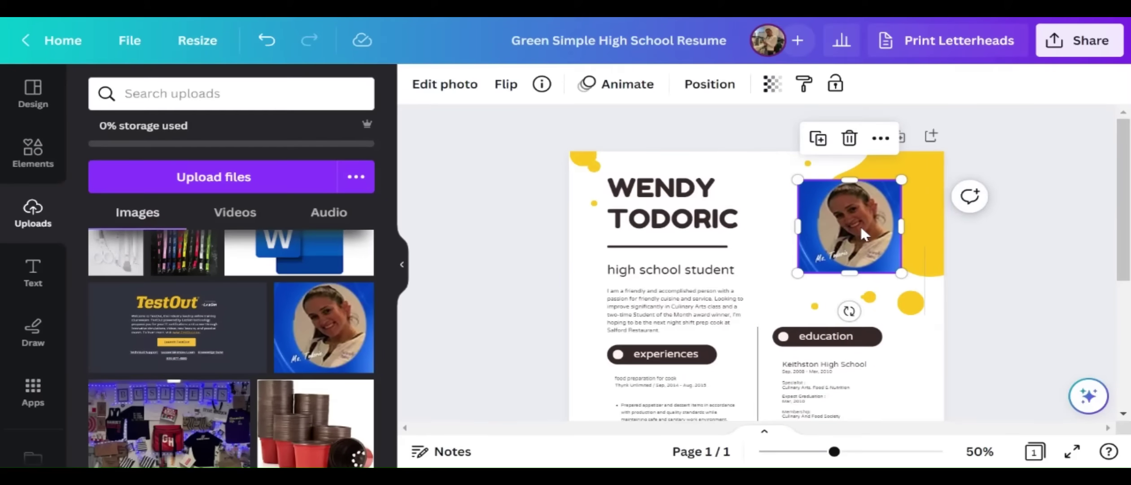
click(478, 85)
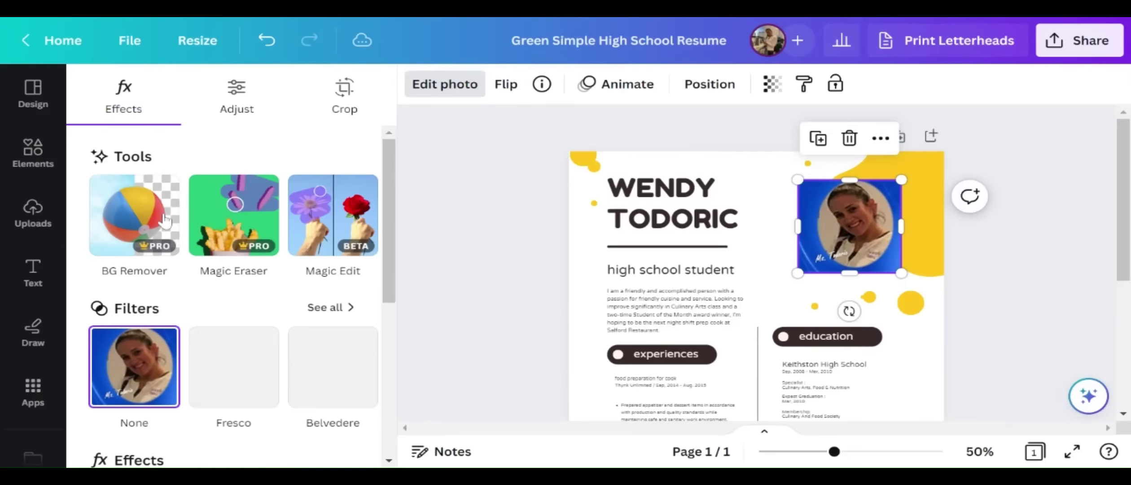
click(143, 207)
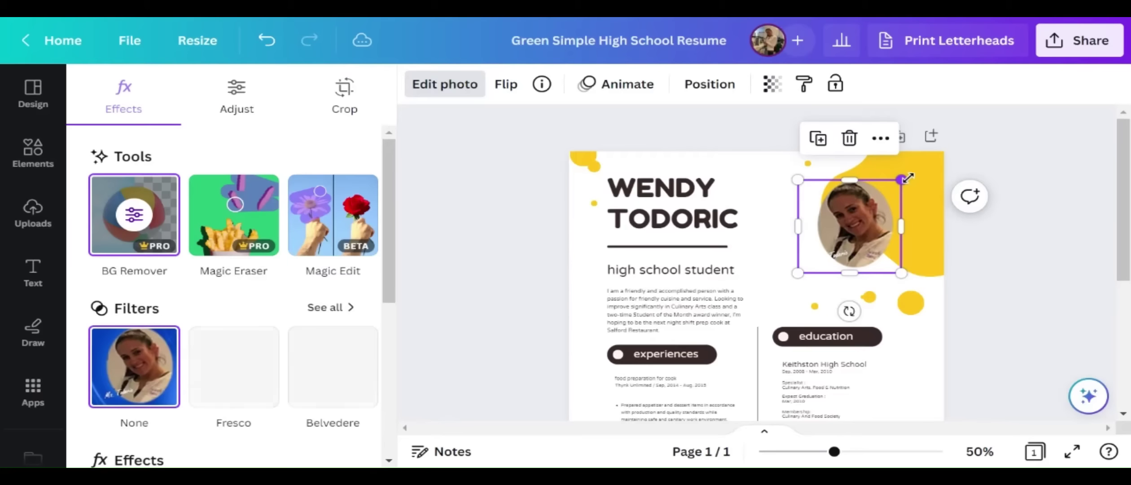
drag(902, 180, 923, 160)
drag(794, 270, 781, 288)
drag(878, 256, 876, 263)
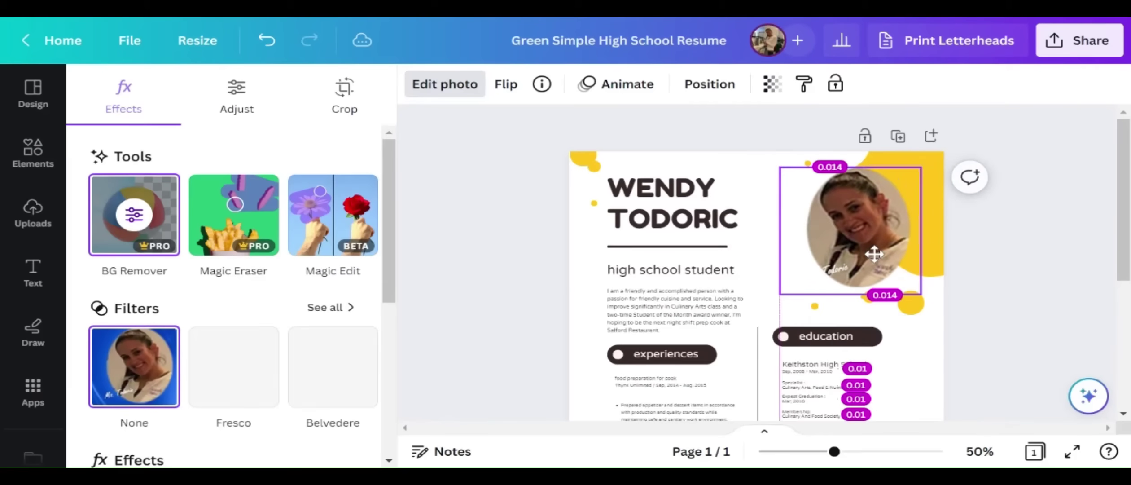
drag(922, 169, 914, 174)
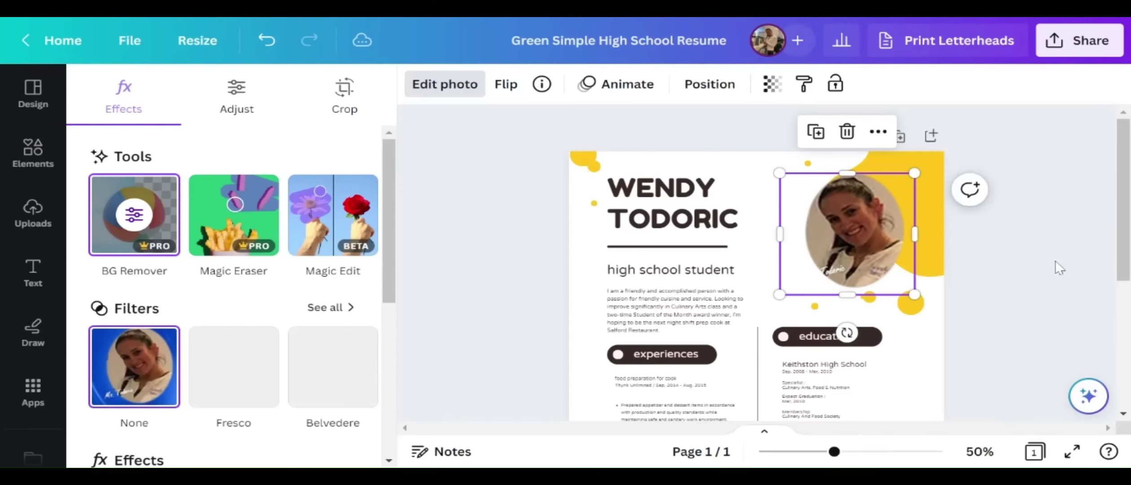
key(Escape)
Capitalise the H and S of the subtitle and zoom the page to 90%
click(757, 262)
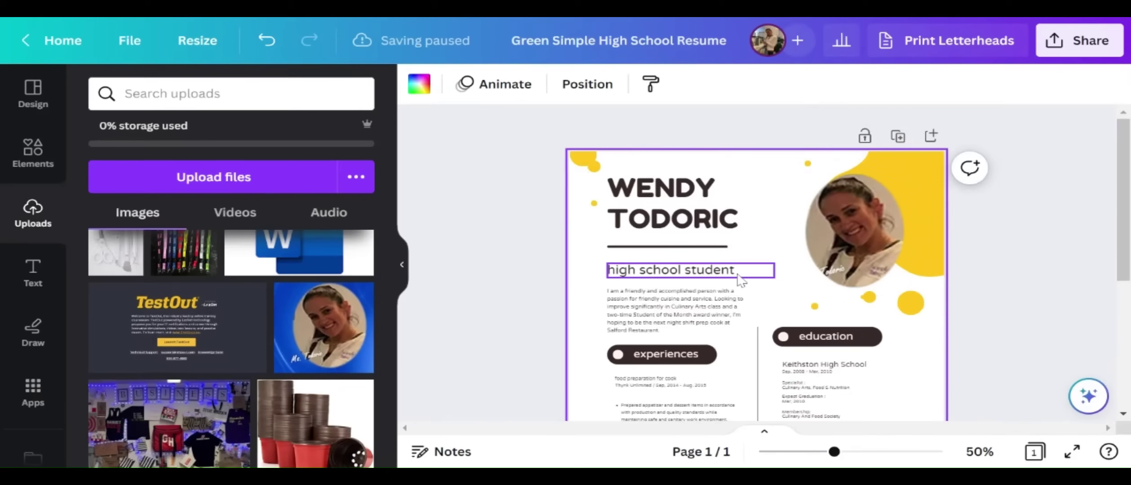
scroll(726, 378, down, 3)
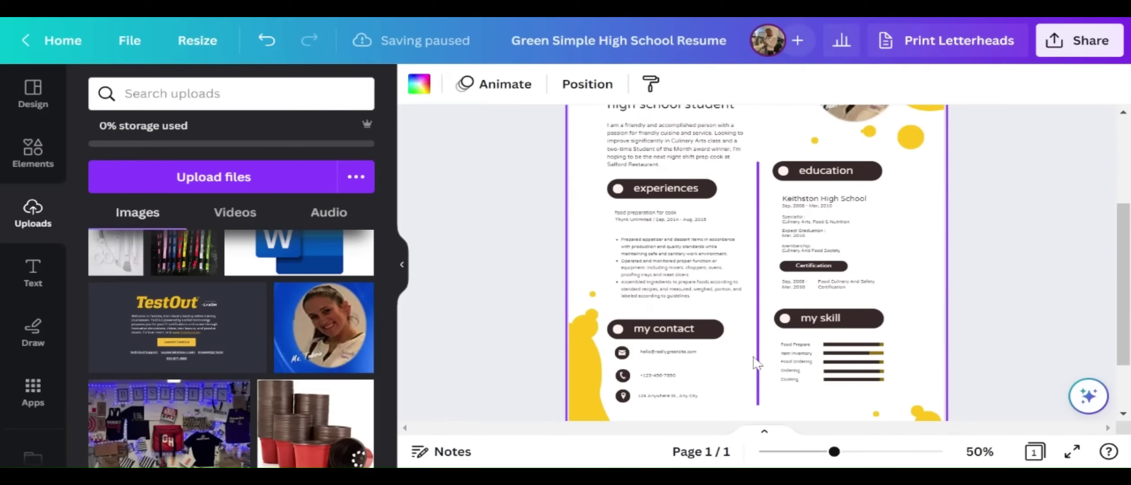
scroll(764, 395, up, 3)
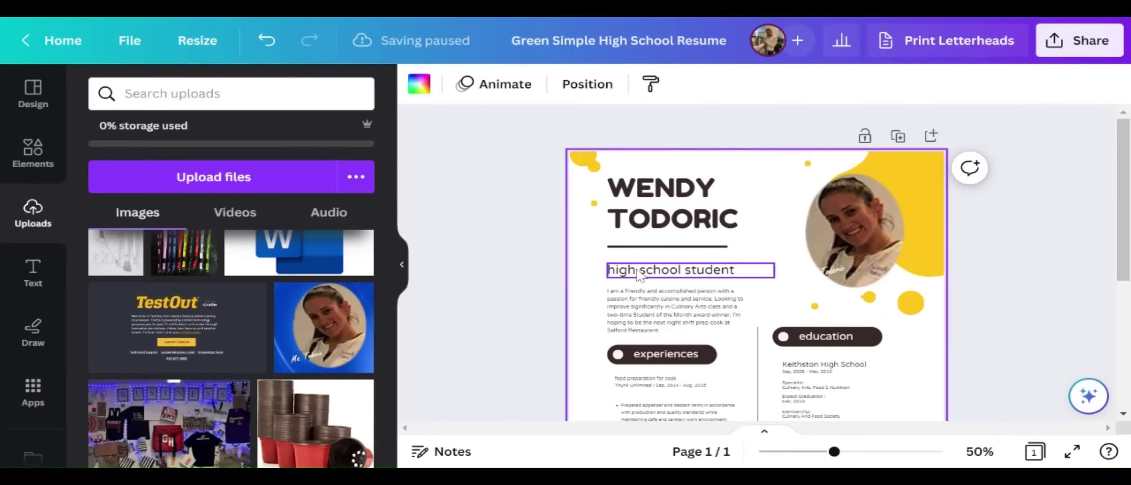
double_click(623, 275)
click(611, 273)
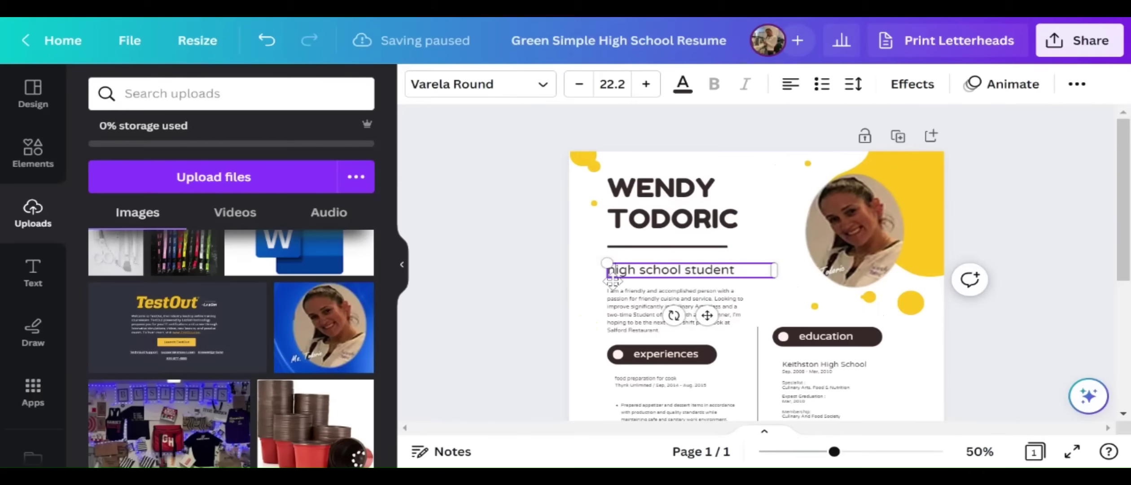
key(BackSpace)
text(H)
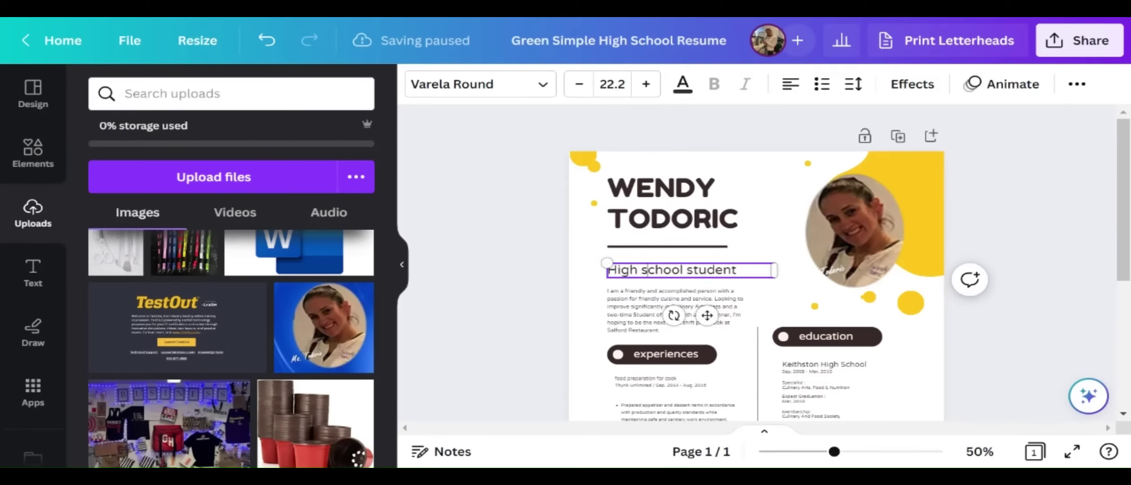
key(BackSpace)
text(S)
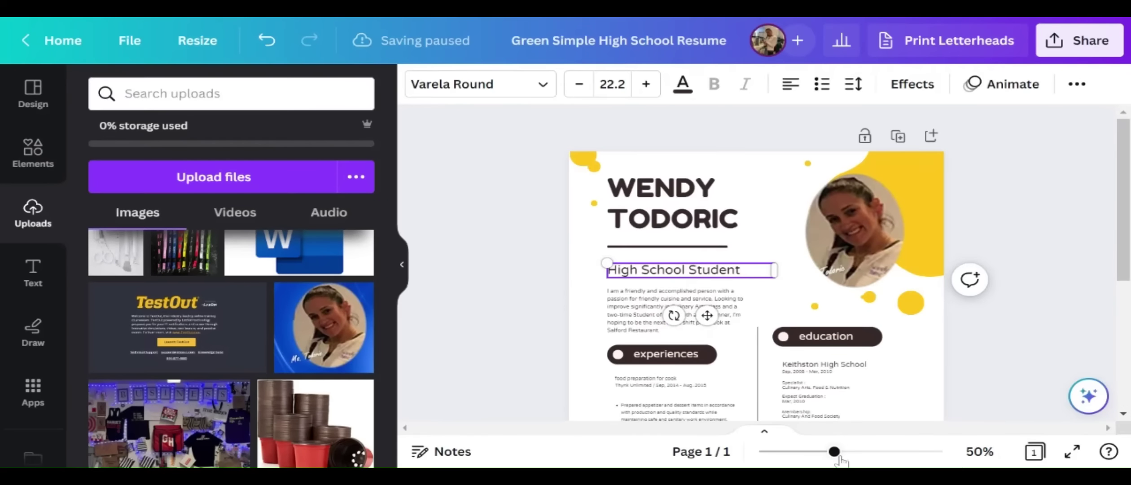
drag(835, 453, 862, 452)
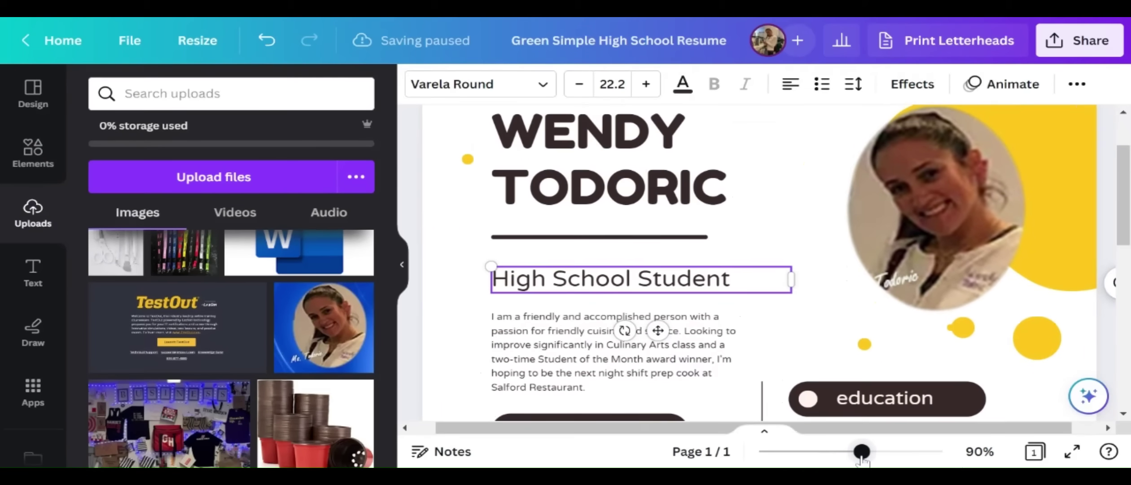
scroll(704, 275, down, 2)
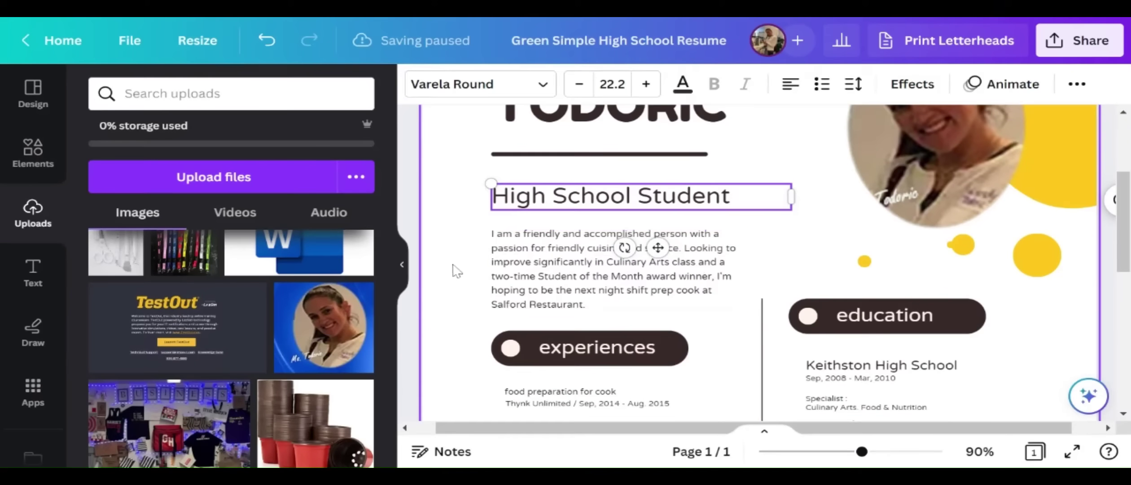
Collapse the uploads panel and trash the intro paragraph below 'High School Student'
click(402, 269)
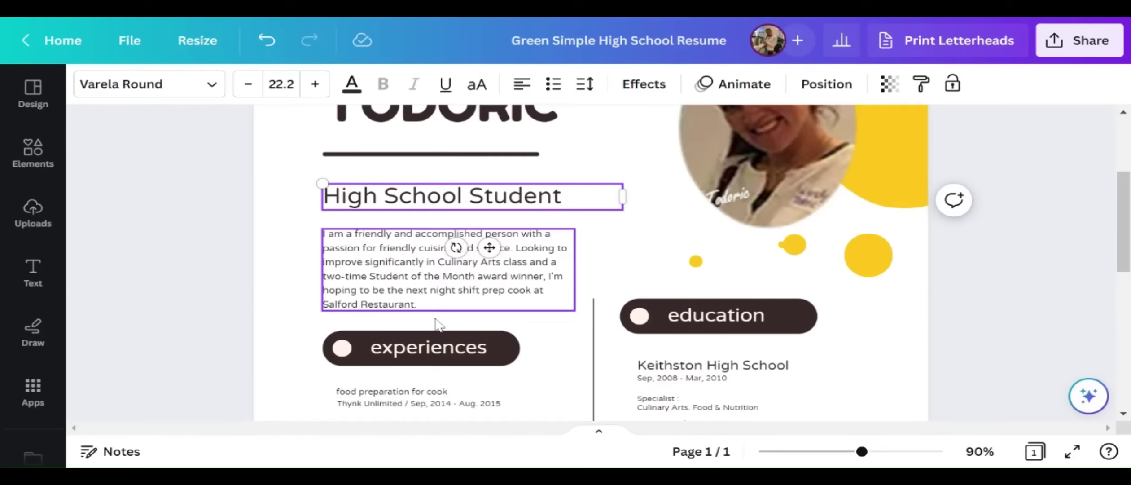
scroll(435, 321, down, 2)
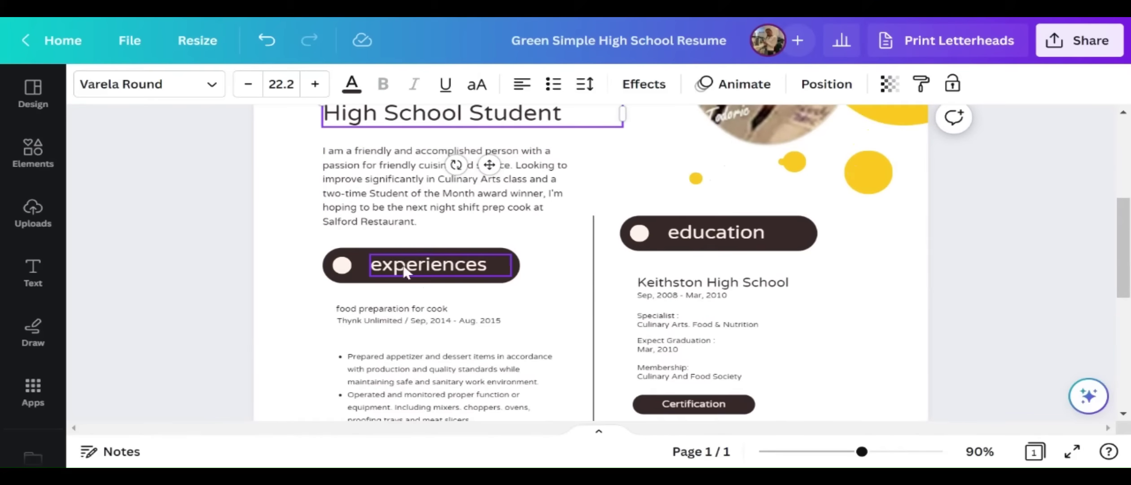
scroll(470, 265, down, 4)
scroll(469, 265, down, 2)
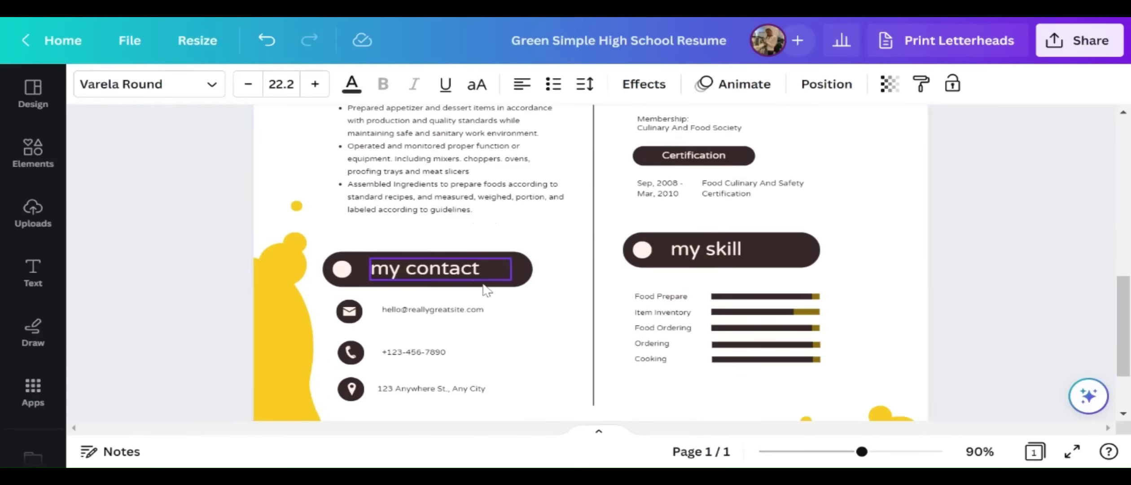
scroll(463, 269, up, 8)
click(439, 307)
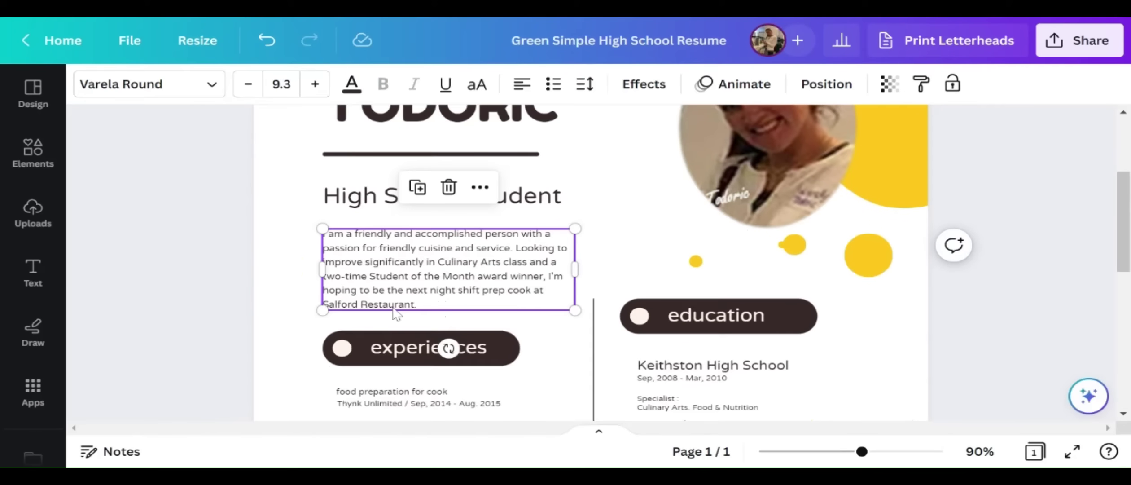
scroll(440, 315, up, 3)
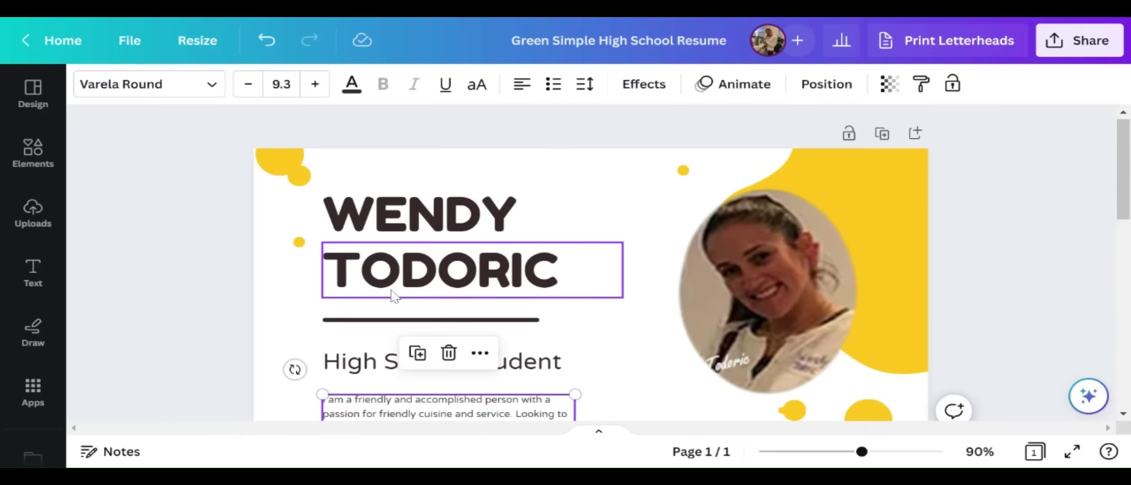
scroll(449, 251, down, 3)
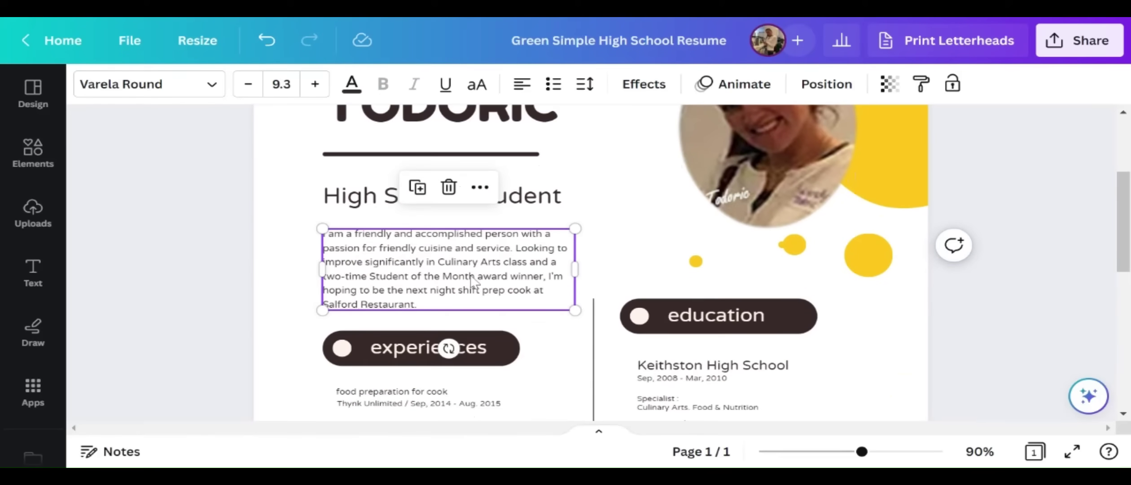
click(449, 188)
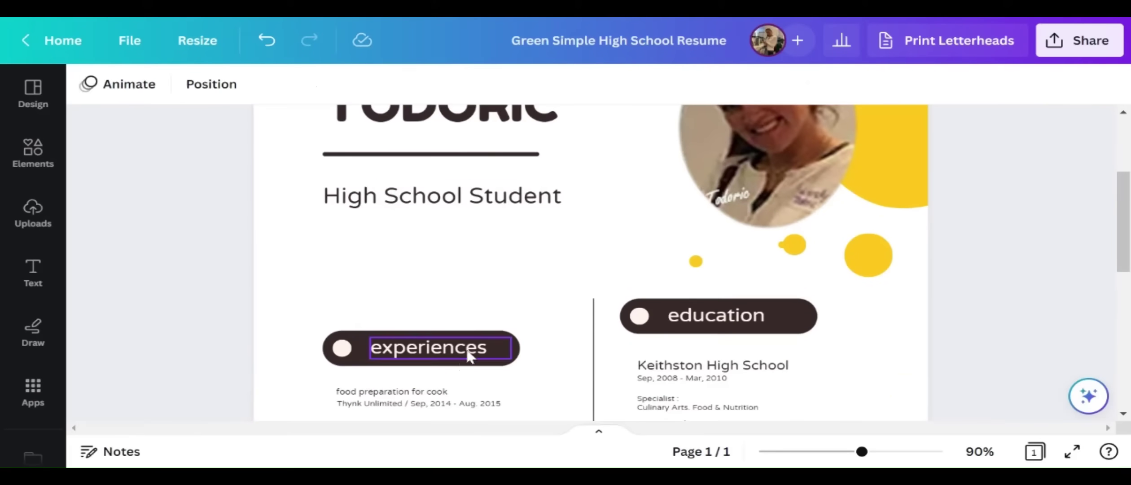
Retype the experiences heading as 'Objective' in title case
double_click(433, 352)
text(OB)
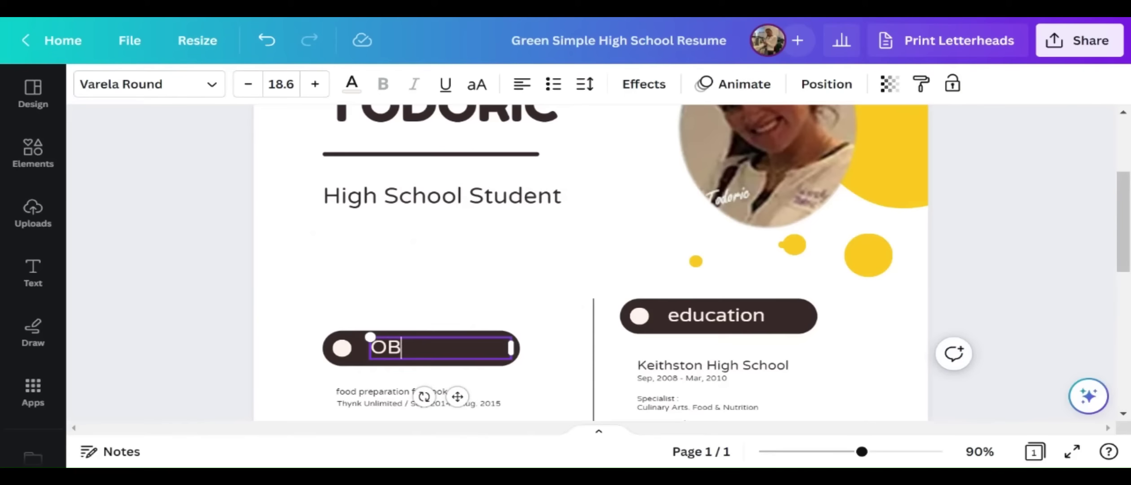
text(JECTIVE)
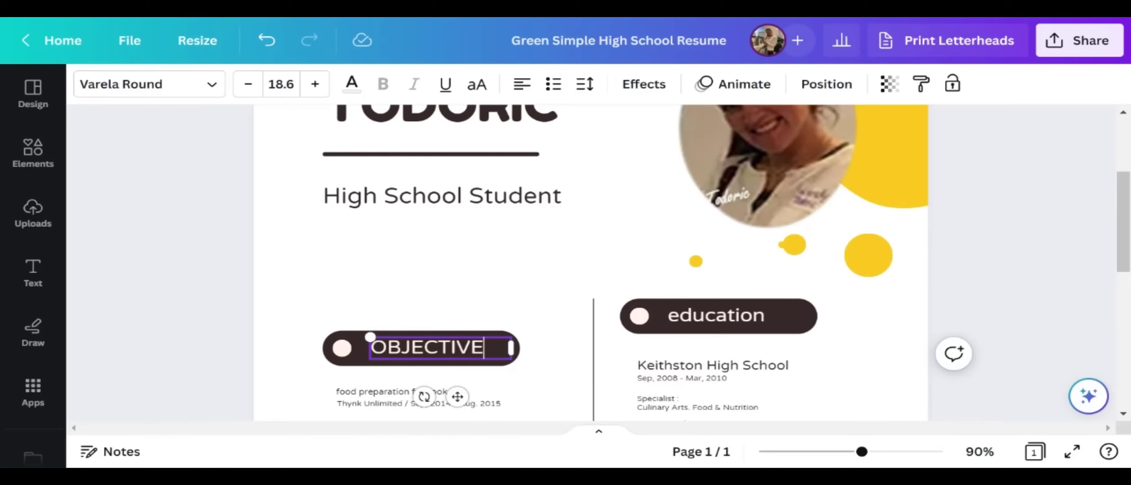
key(shift+Left)
key(shift+Left)
key(shift+Left)
key(shift+Left)
key(shift+Left)
key(shift+Left)
key(shift+Left)
key(shift+Left)
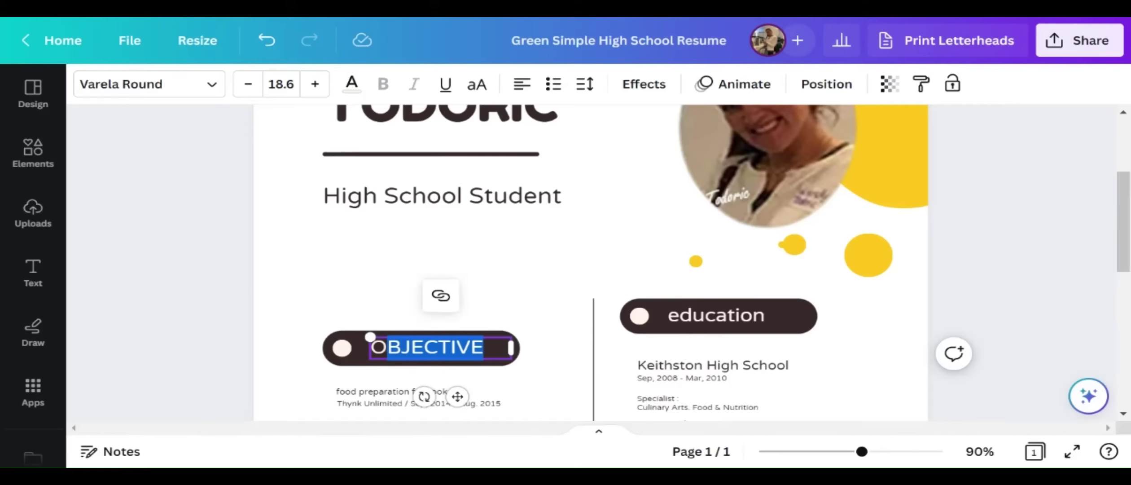
text(bjective)
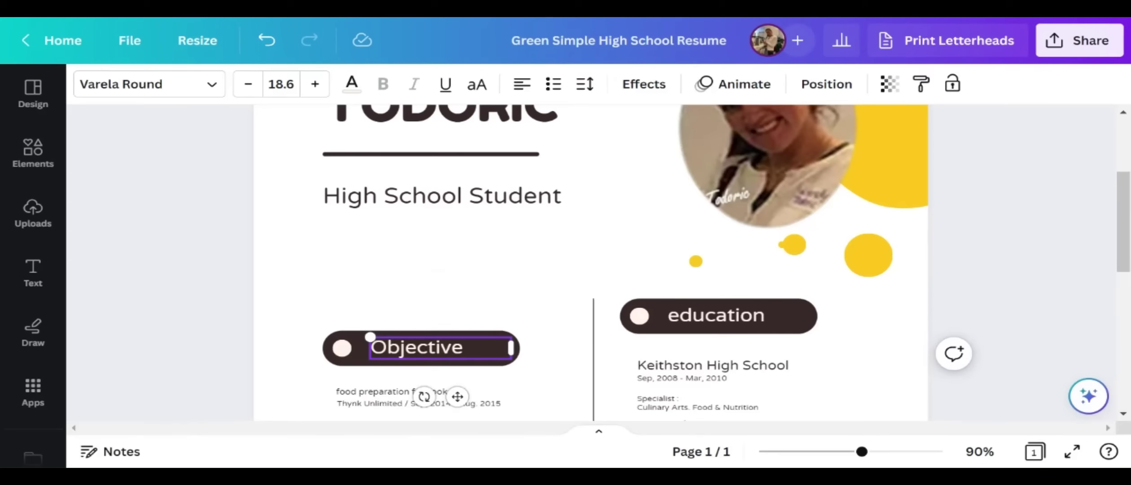
scroll(345, 180, down, 4)
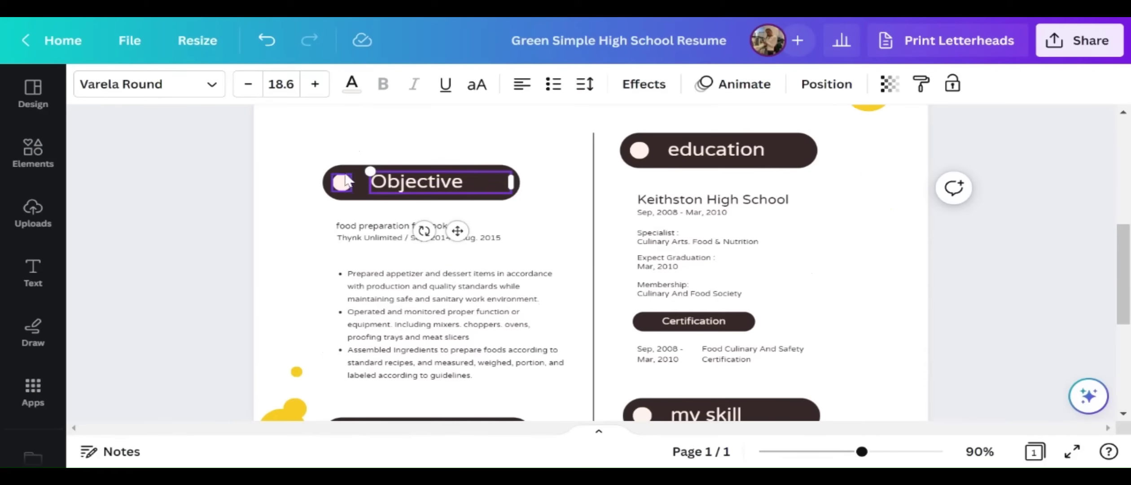
Move the Objective pill, its circle and label up beneath the subtitle
click(346, 180)
drag(354, 165, 354, 112)
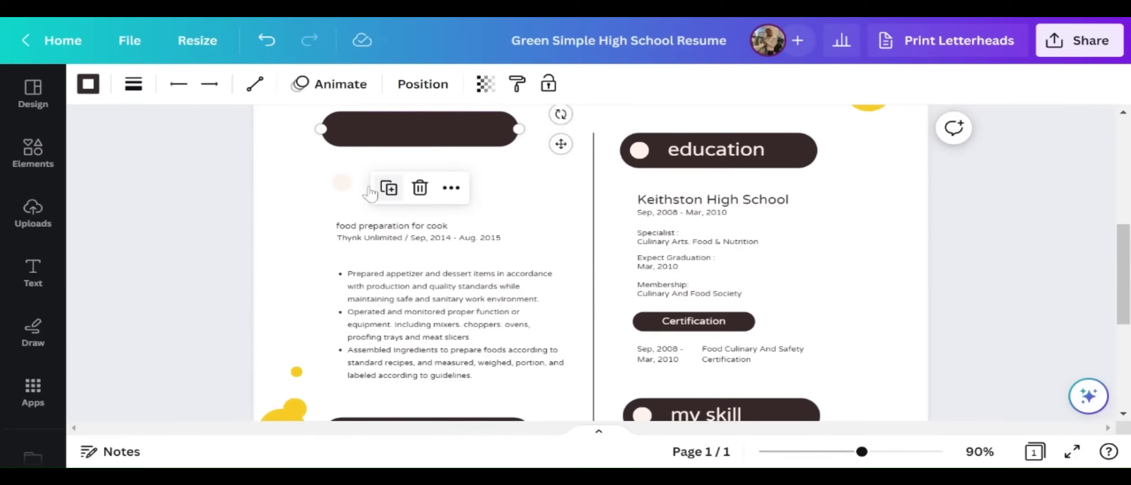
drag(341, 182, 343, 129)
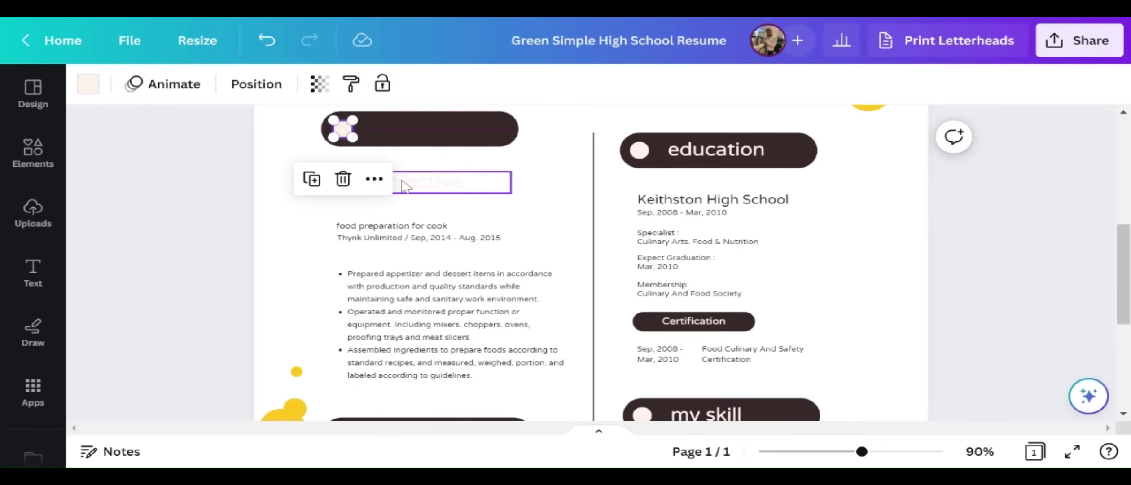
drag(404, 185, 398, 132)
scroll(496, 264, up, 5)
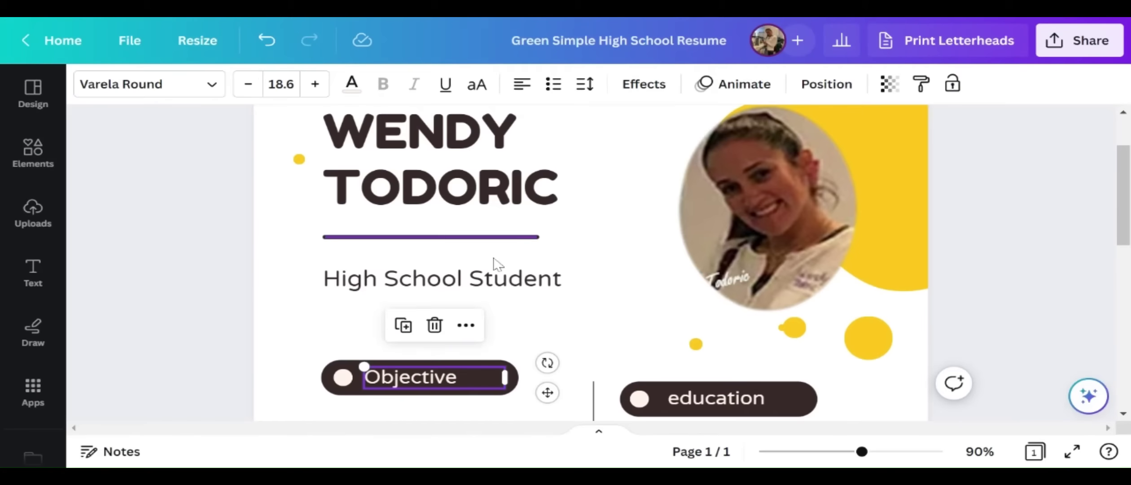
scroll(512, 292, up, 2)
scroll(521, 359, down, 2)
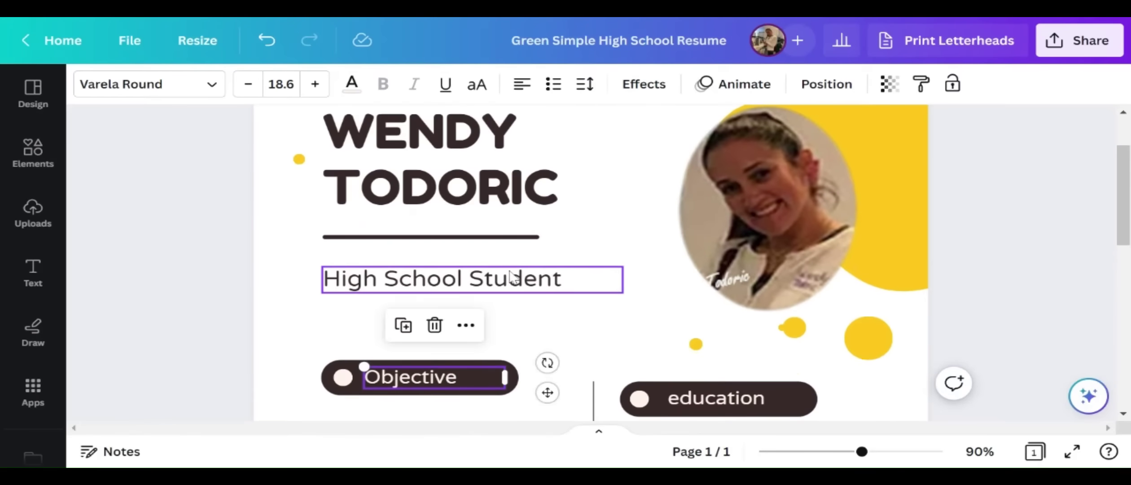
Move the subtitle under the Objective heading and retype it as 'To obtain a position in your company'
click(512, 276)
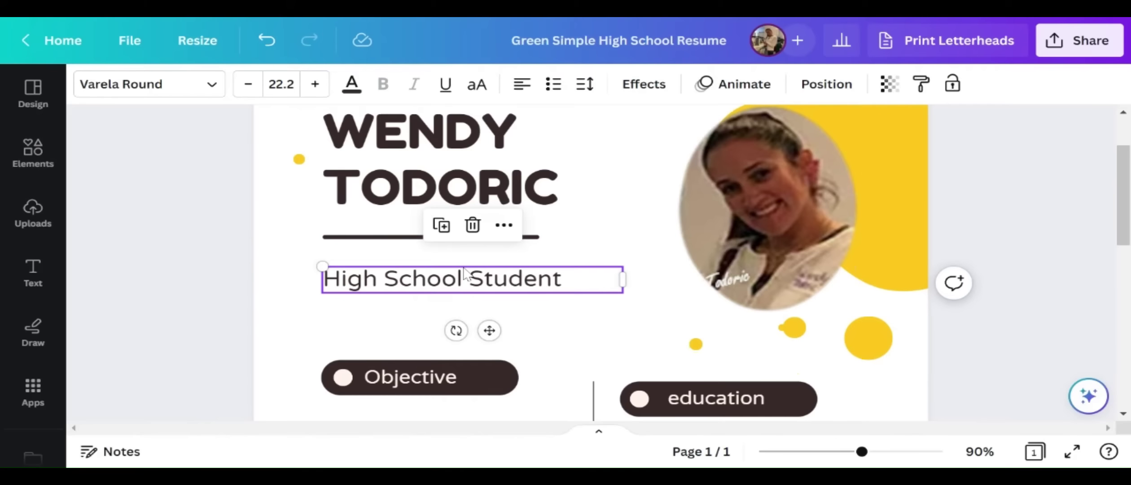
drag(465, 272, 466, 417)
scroll(465, 415, down, 5)
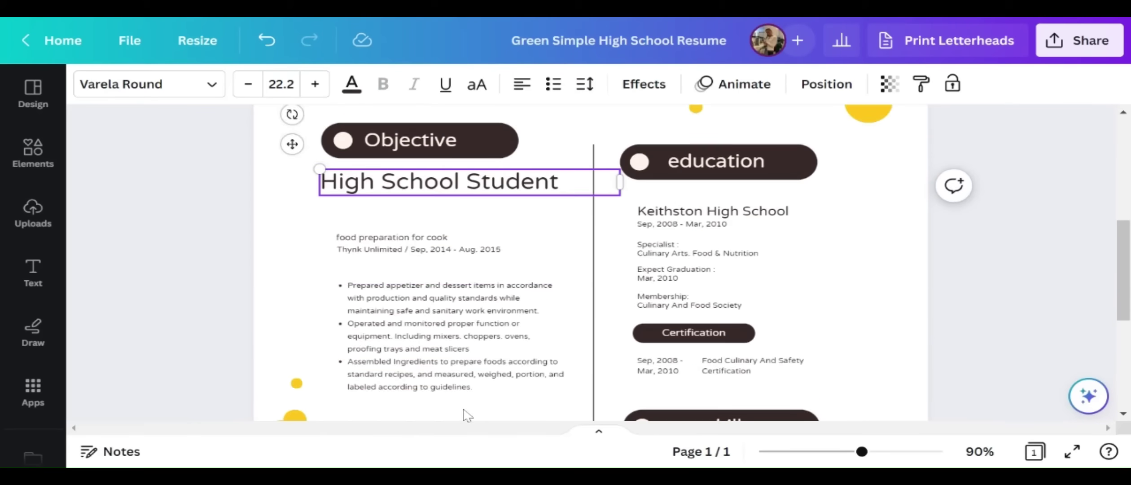
double_click(523, 178)
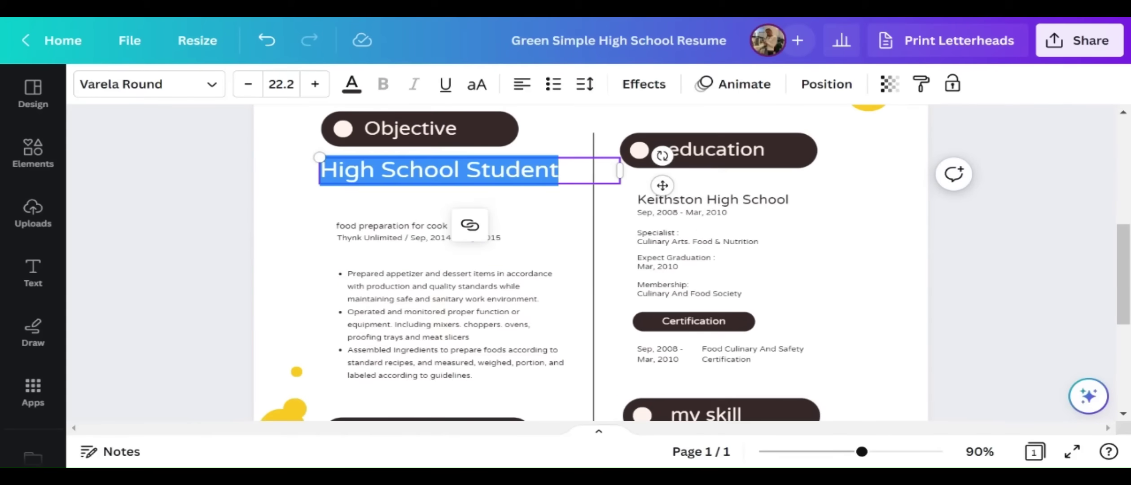
text(To obtai)
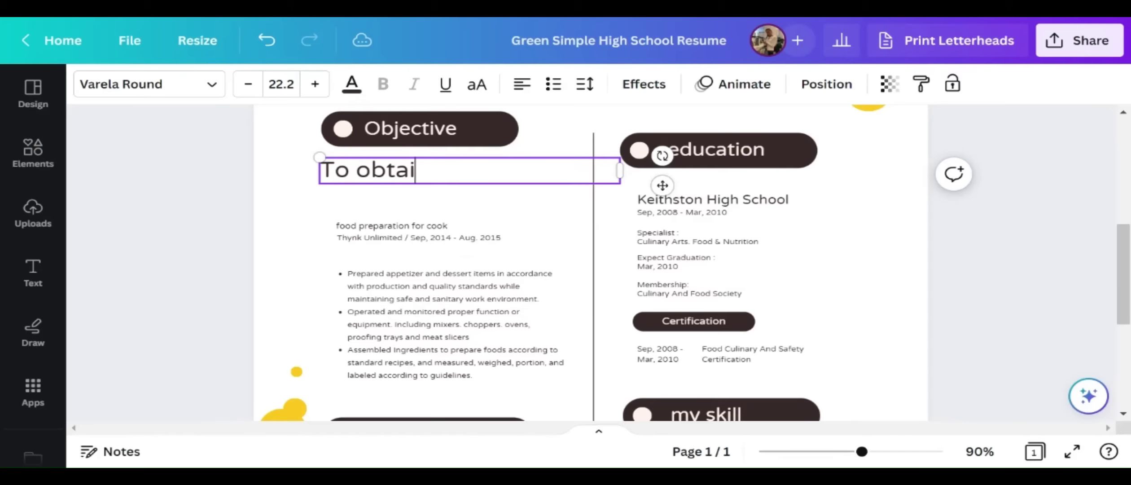
text(n a position)
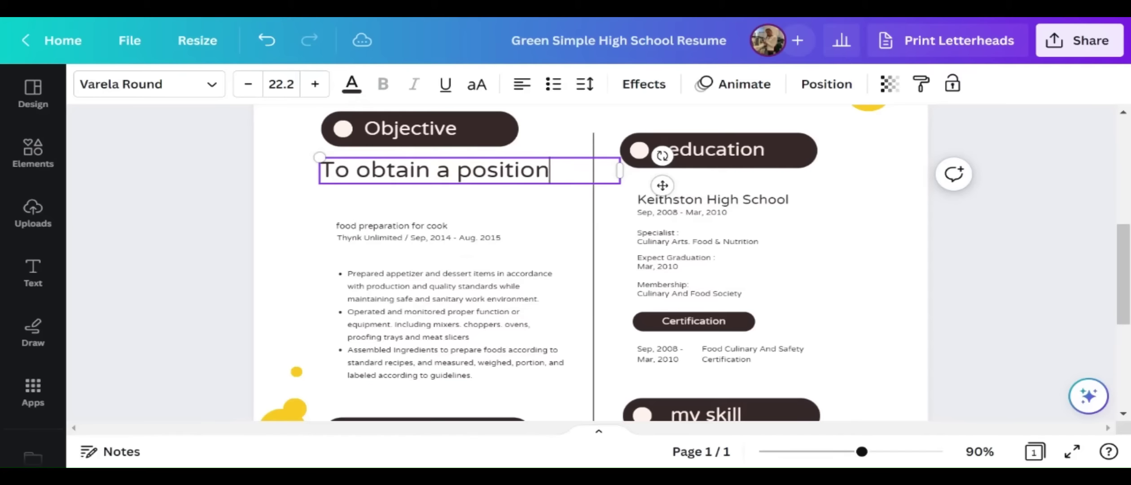
text( in your )
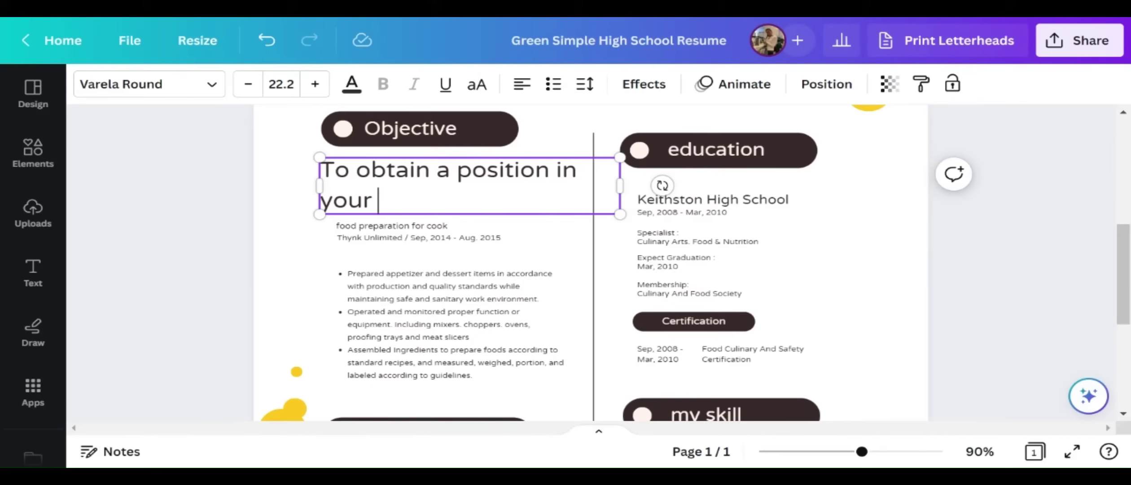
text(company.)
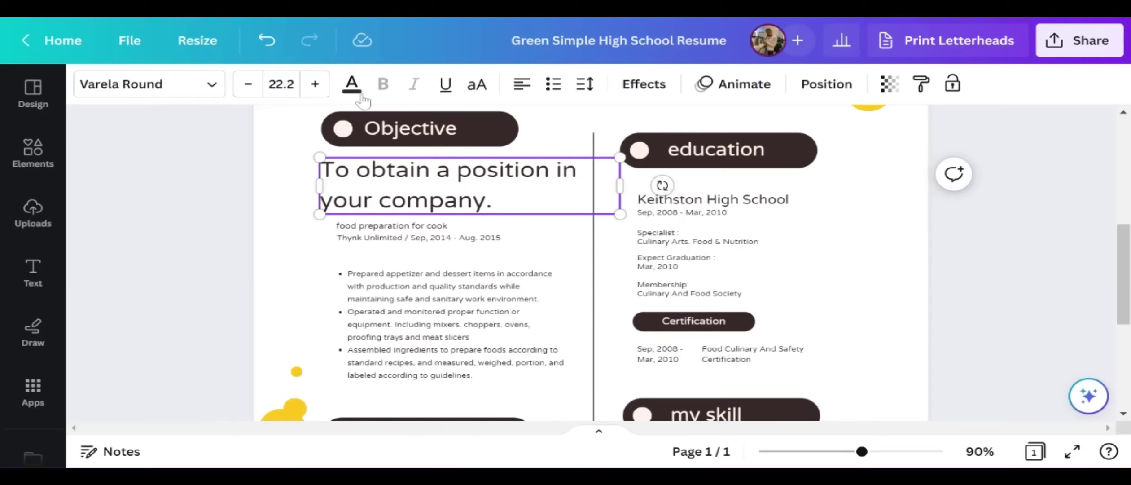
Reduce the objective text's font size to 12.2
click(248, 84)
click(248, 84)
click(248, 83)
click(249, 84)
click(249, 84)
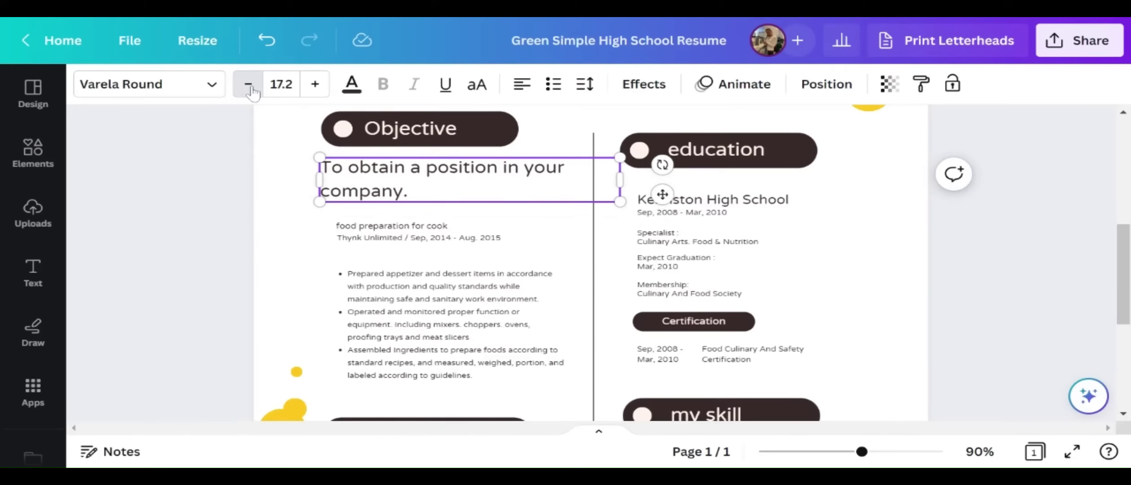
click(248, 84)
click(248, 84)
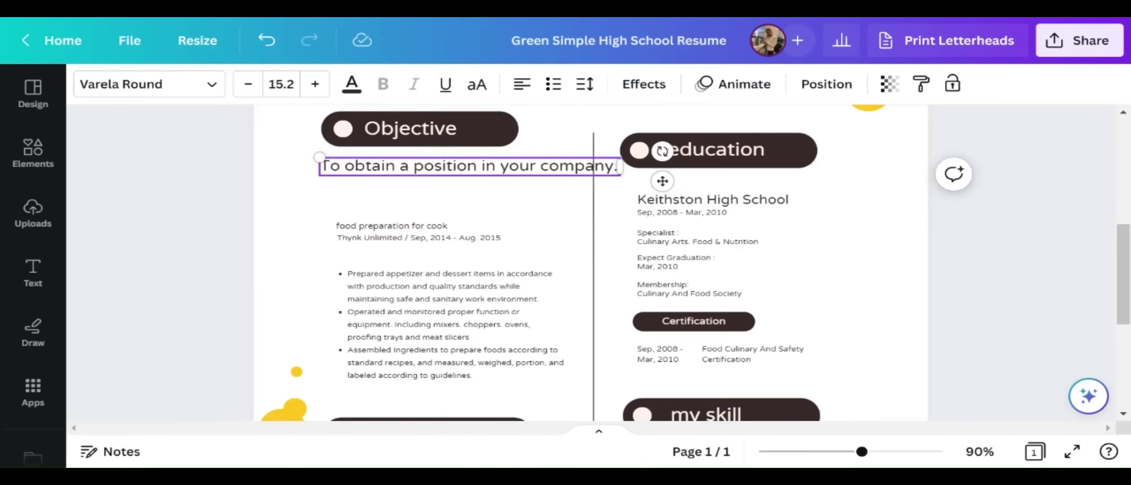
click(249, 86)
click(249, 87)
click(249, 87)
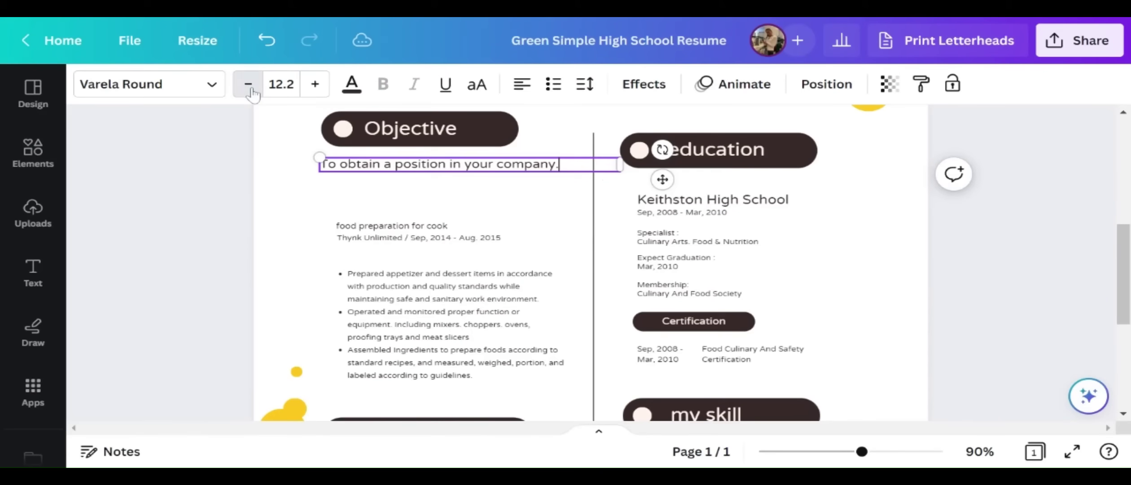
click(249, 86)
click(314, 85)
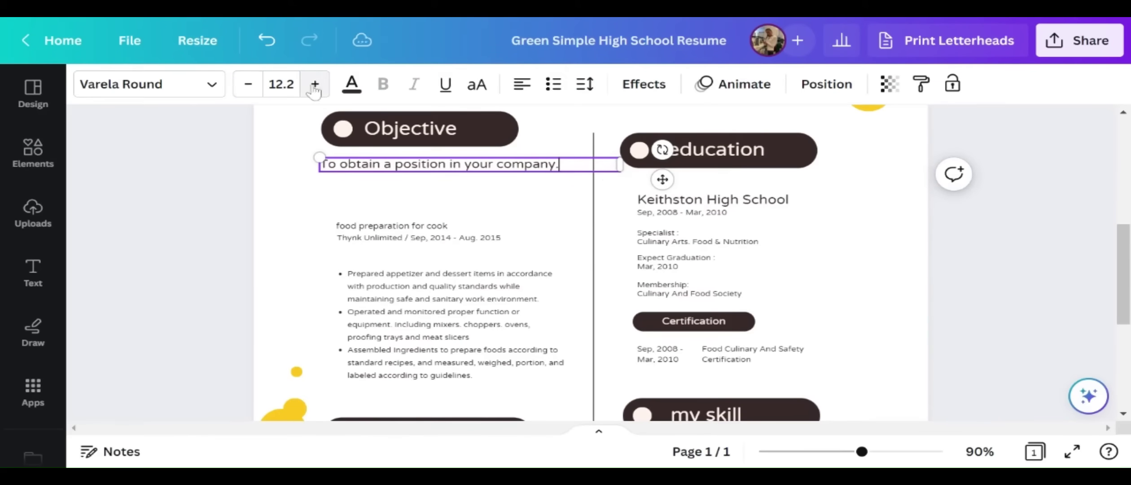
click(508, 222)
Capitalise the Education heading and change the school name to Lodi High School
scroll(543, 246, up, 7)
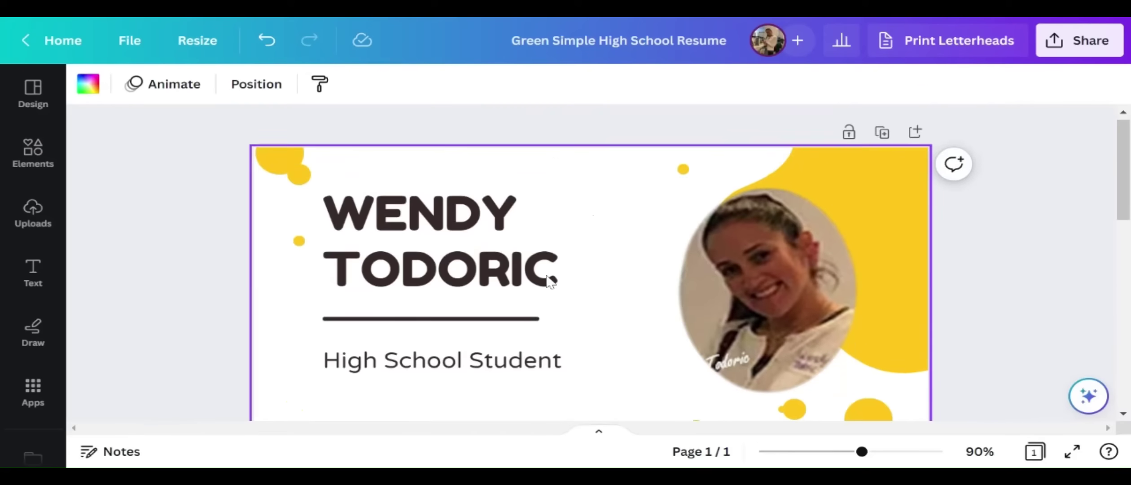
scroll(557, 296, down, 6)
scroll(570, 300, down, 2)
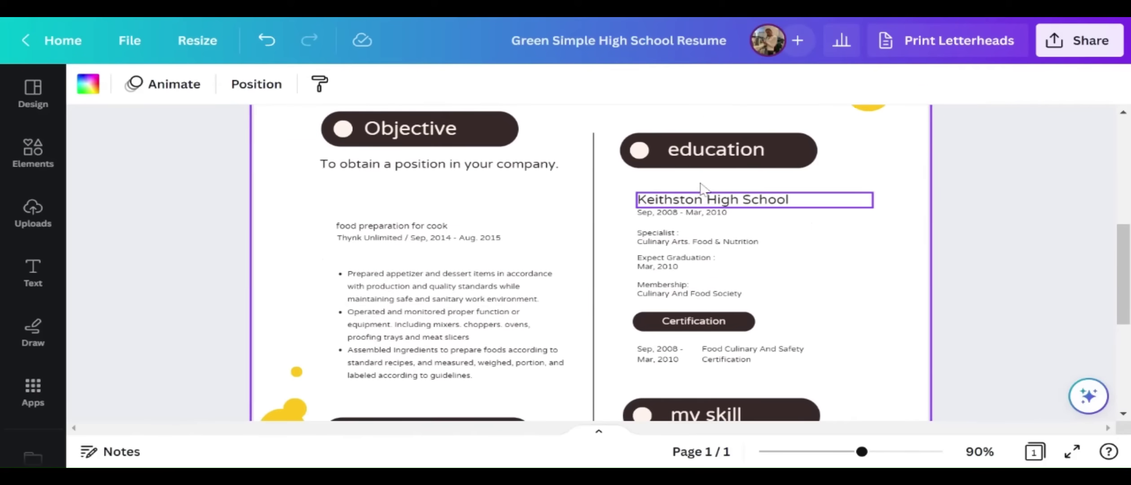
double_click(684, 156)
click(682, 153)
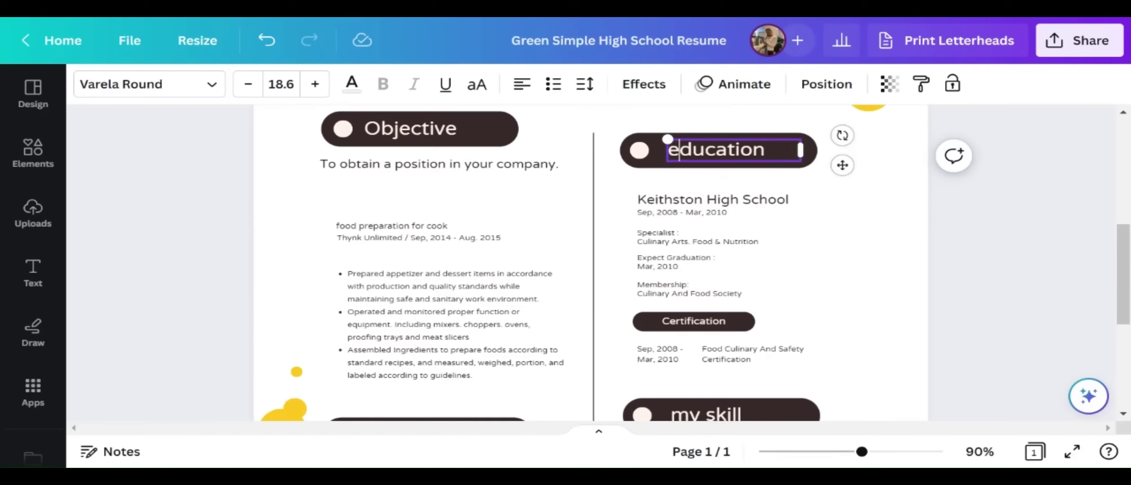
key(BackSpace)
text(E)
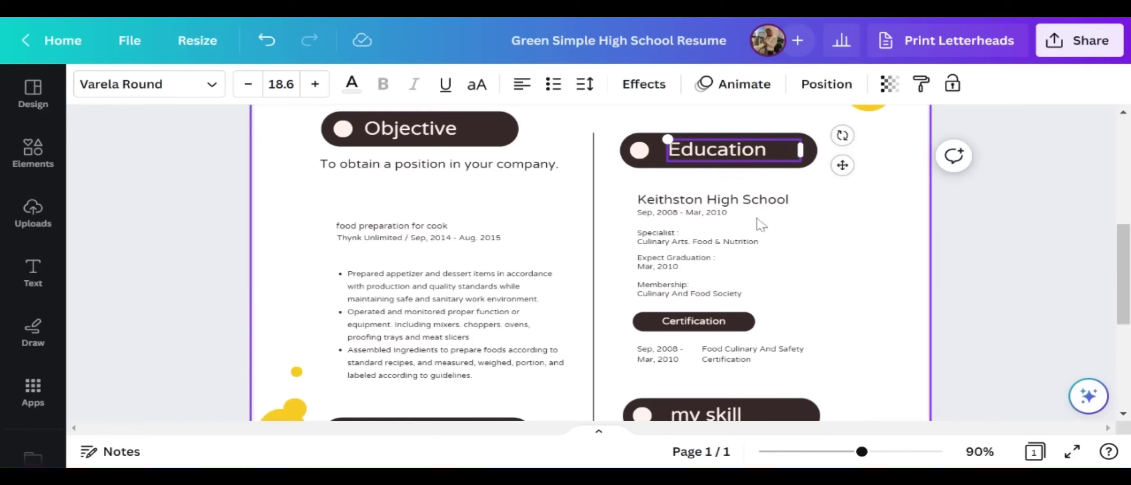
double_click(758, 207)
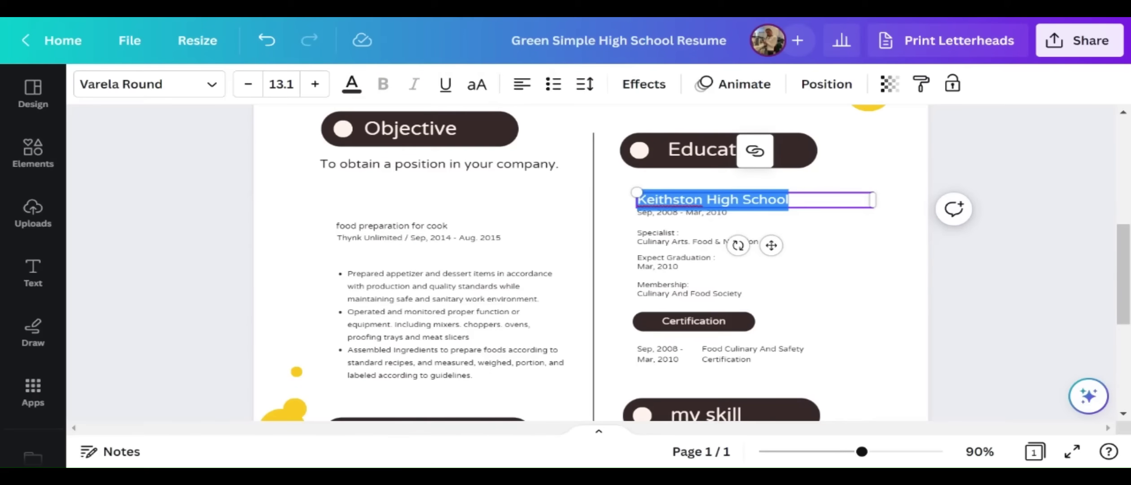
text(Lodi)
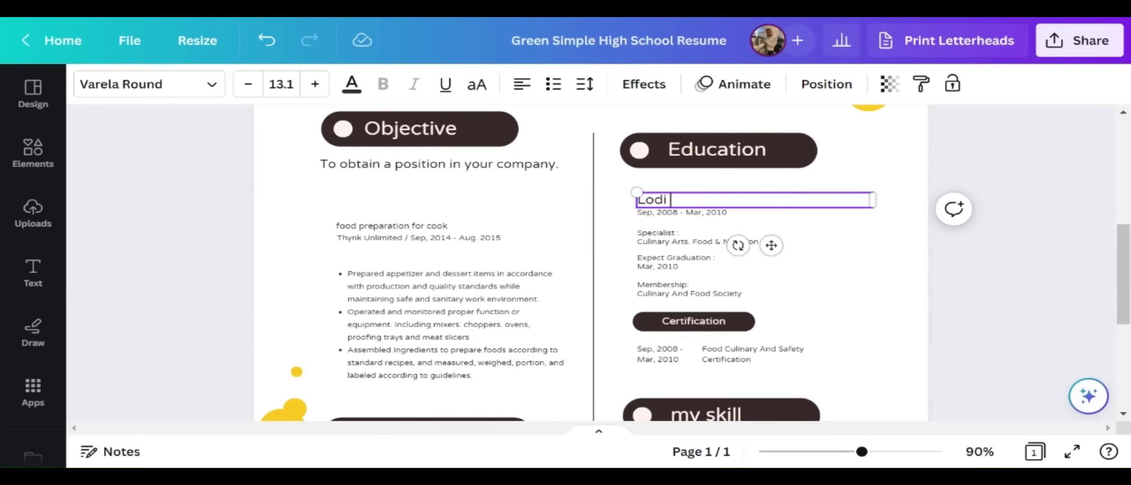
text( HIgh School)
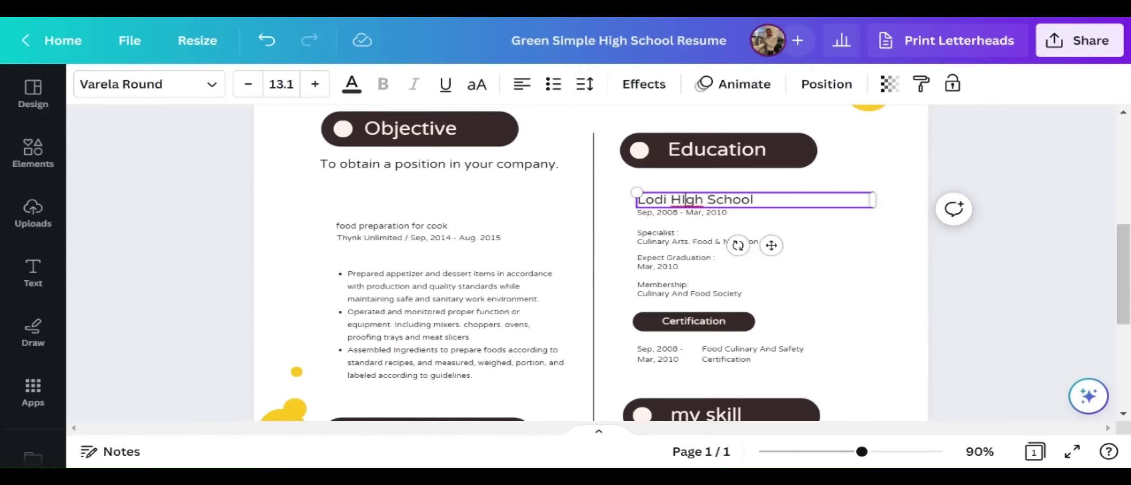
click(685, 199)
key(BackSpace)
text(i)
Change the attendance dates to Sep, 2000 - June, 2023
click(677, 211)
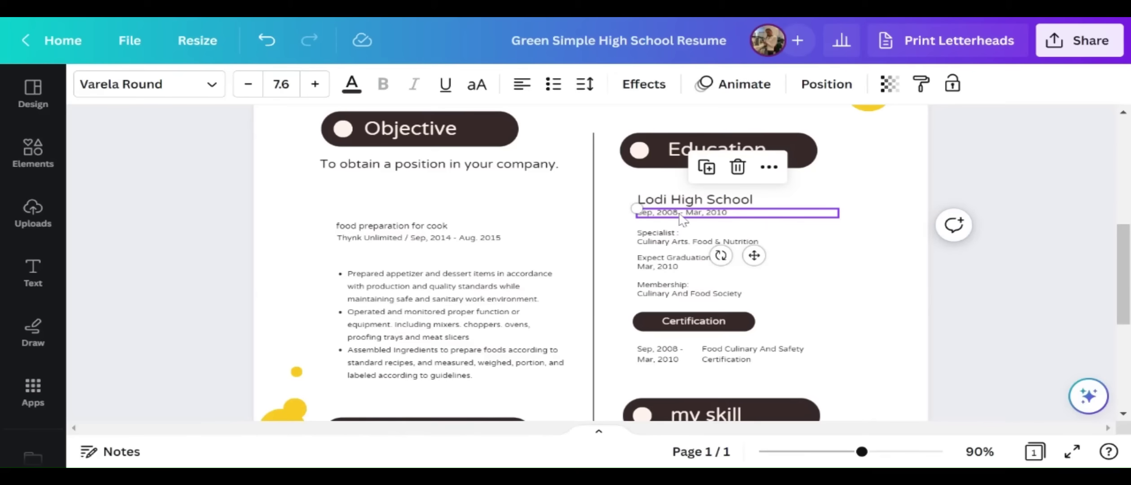
double_click(680, 215)
click(707, 212)
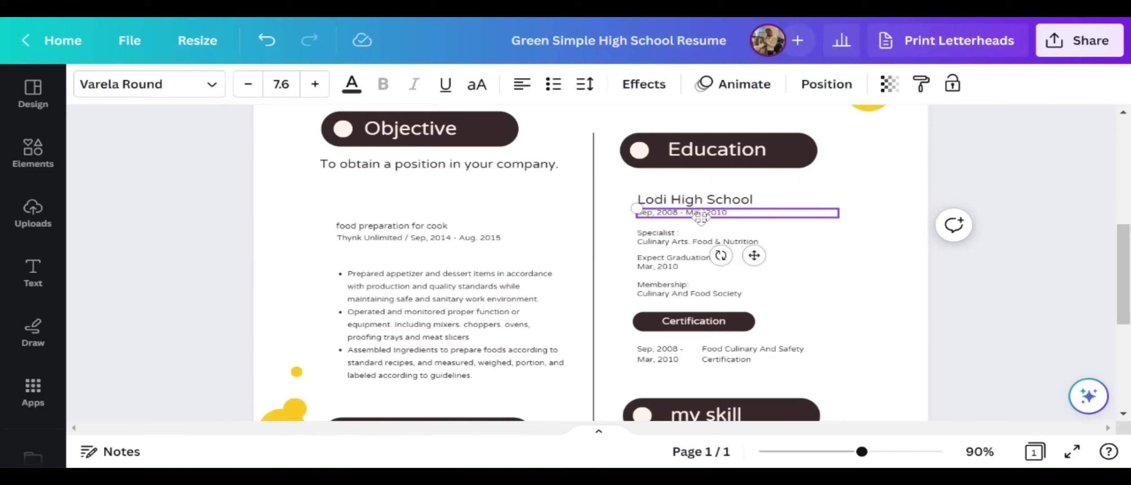
key(BackSpace)
key(BackSpace)
key(BackSpace)
text(June)
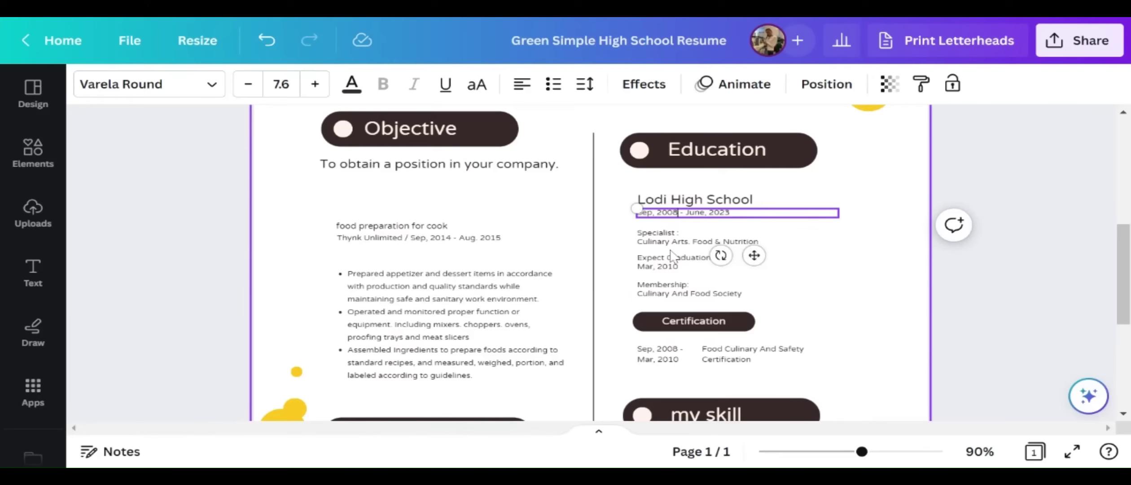
key(BackSpace)
key(BackSpace)
text(00)
Set specialist to Business & Management, graduation to June, 2023, and membership to DECA, FBLA
click(727, 243)
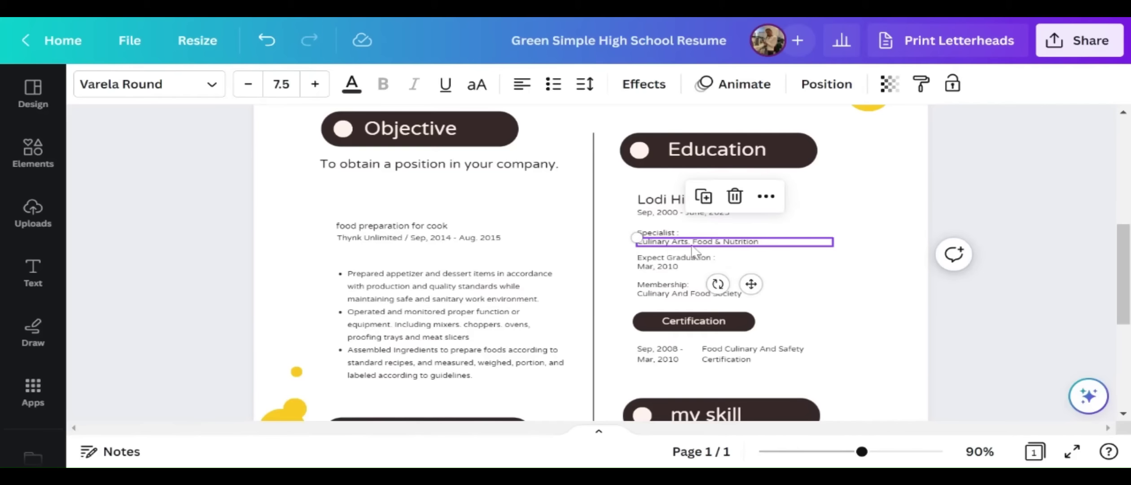
double_click(770, 247)
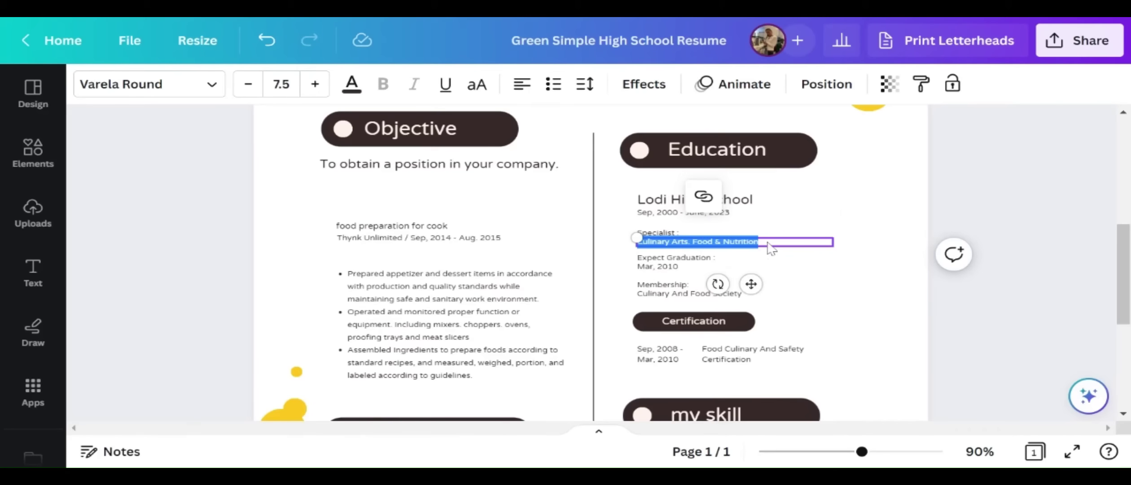
text(Business & Management)
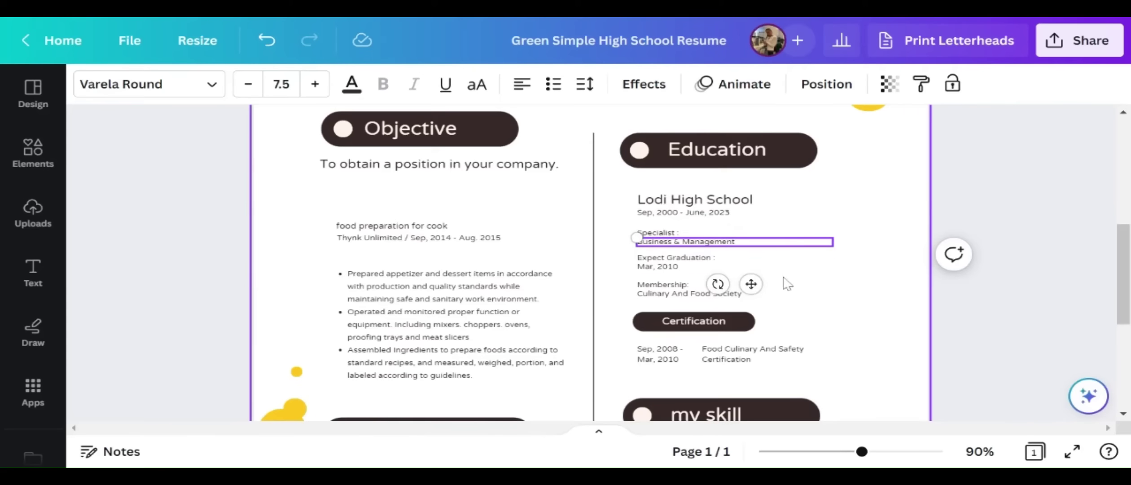
click(724, 259)
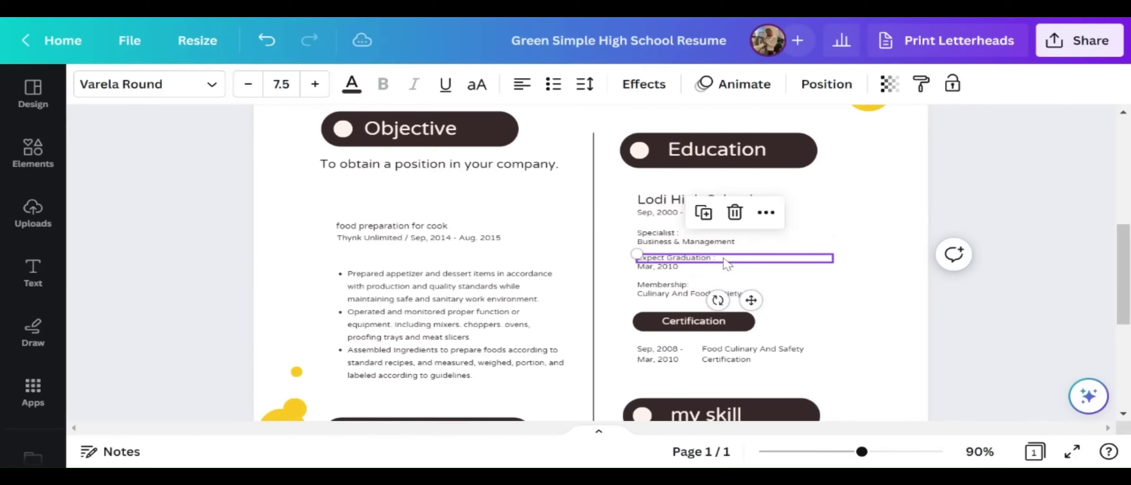
click(647, 270)
double_click(647, 269)
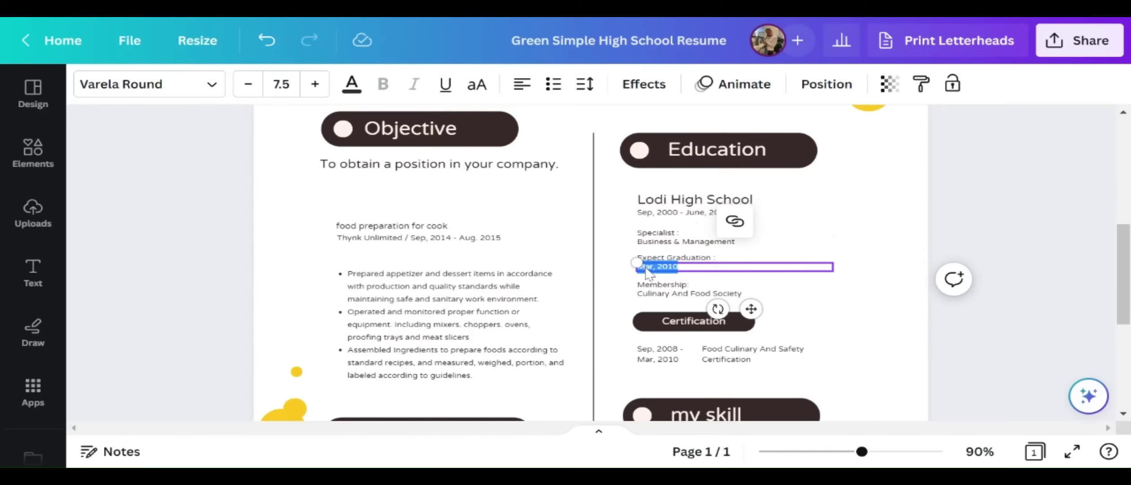
text(June, 2023)
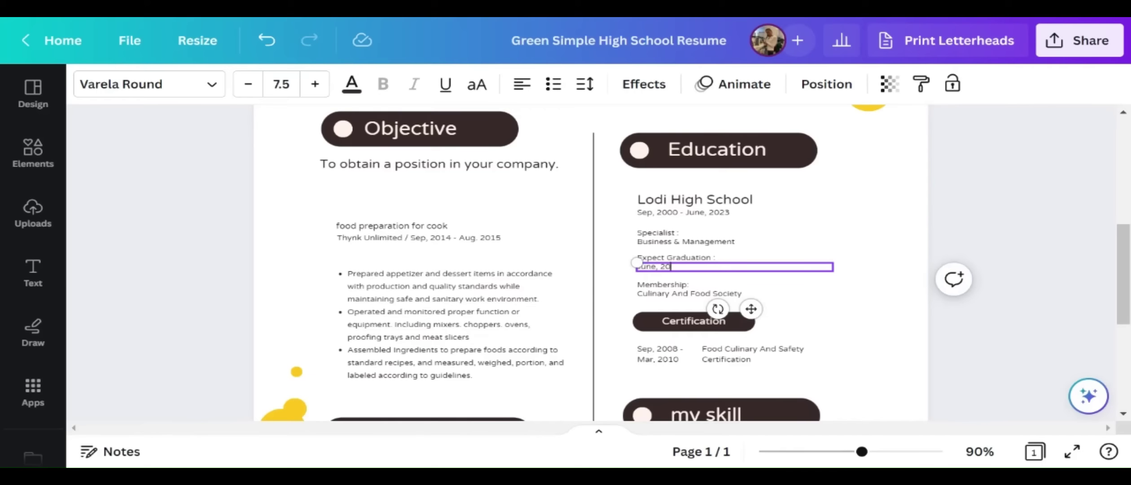
double_click(682, 293)
text(DECA, FBLA)
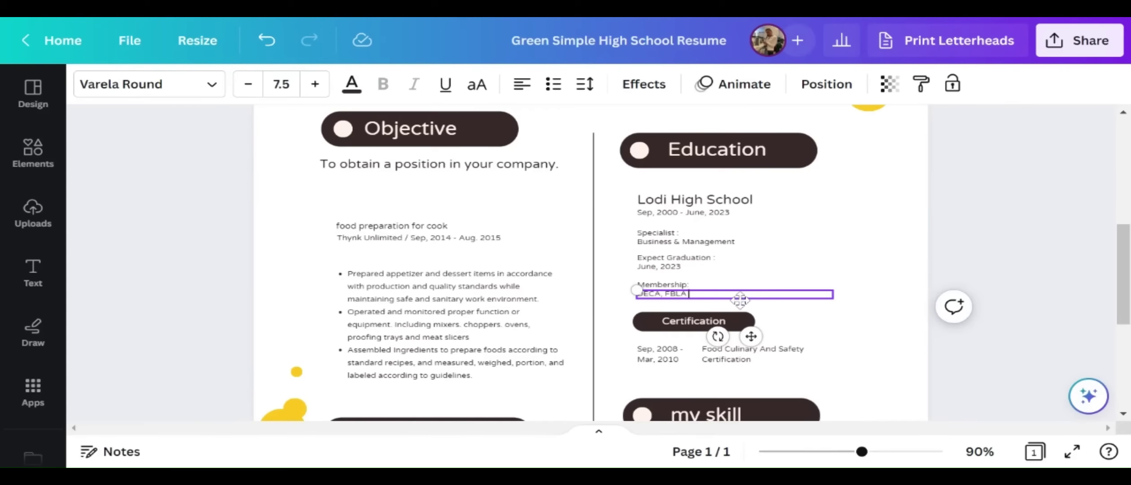
Delete the Certification heading, the Food Culinary And Safety Certification entry and its dates
scroll(740, 300, down, 4)
click(766, 166)
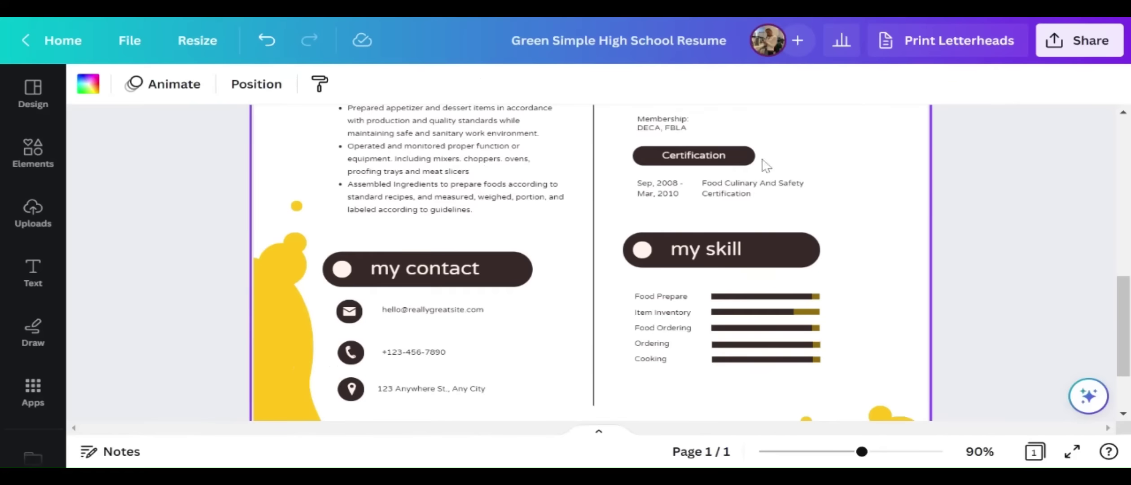
scroll(754, 301, up, 6)
scroll(755, 314, down, 6)
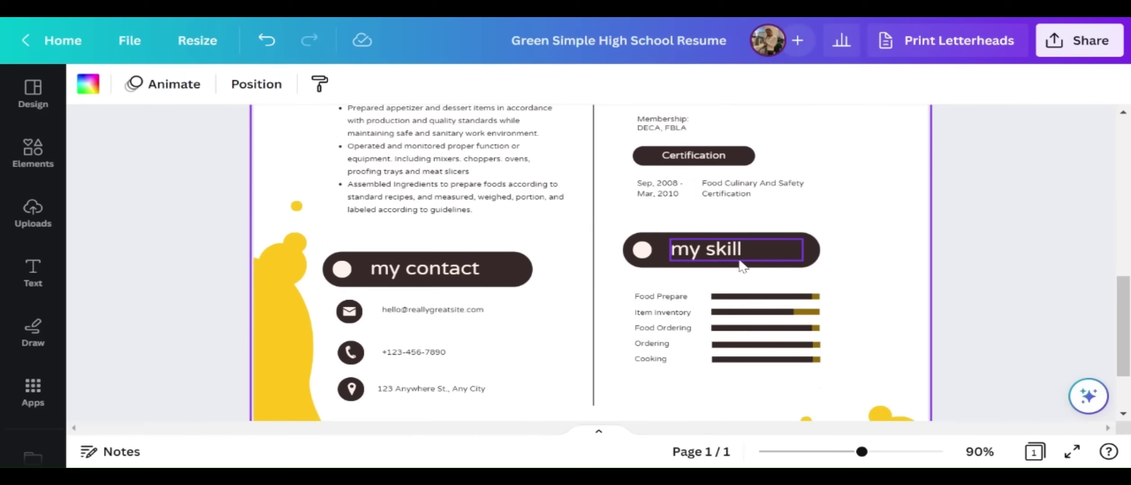
scroll(743, 269, up, 5)
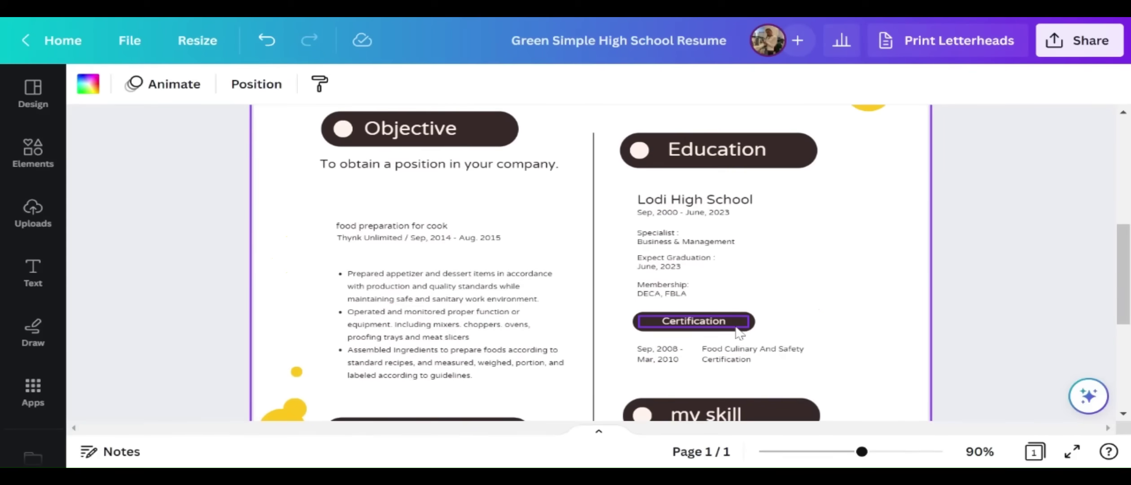
click(741, 332)
key(Delete)
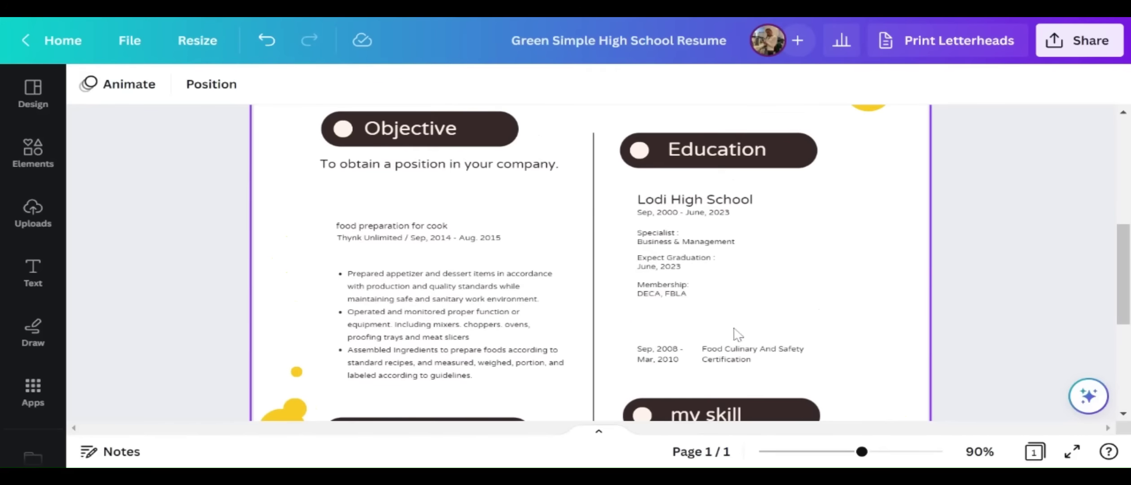
click(723, 354)
key(Delete)
click(666, 359)
key(Delete)
scroll(718, 336, down, 6)
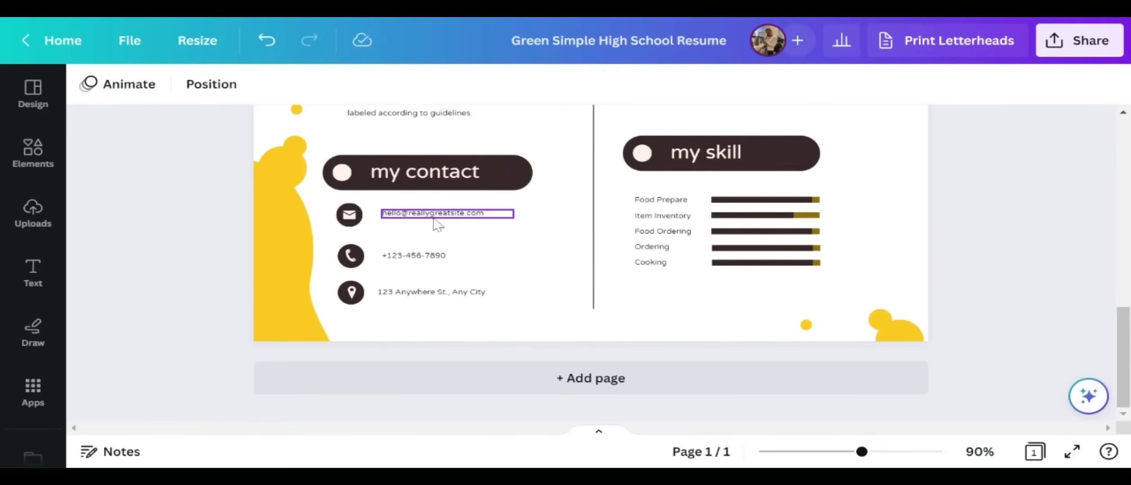
Overtype the template e-mail, phone number and street address with the student's contact details
double_click(410, 217)
key(BackSpace)
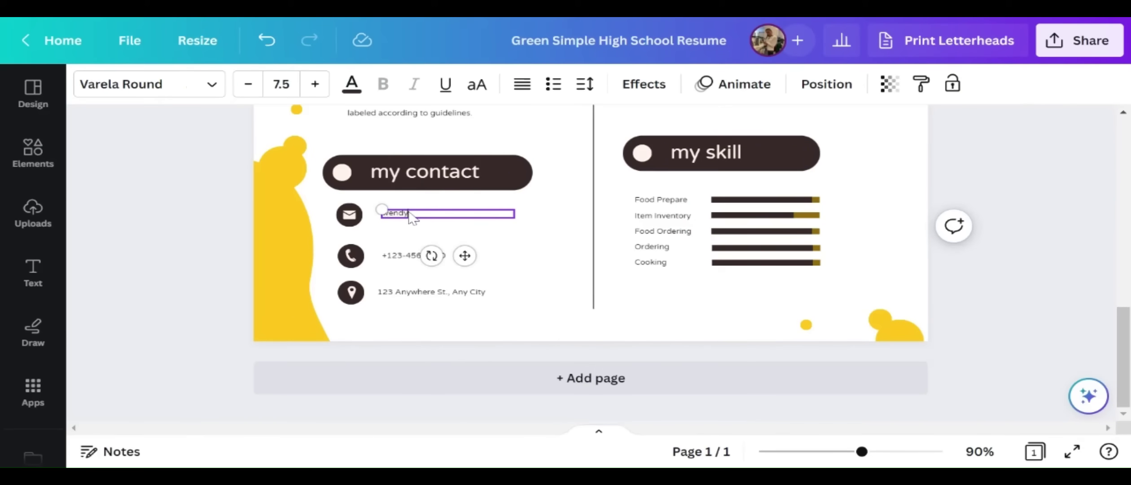
click(406, 258)
double_click(406, 259)
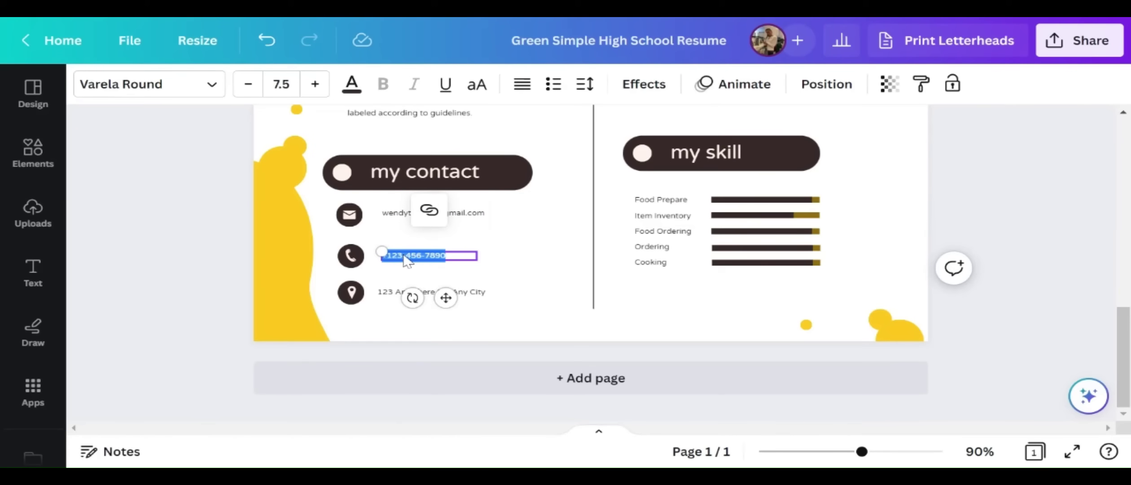
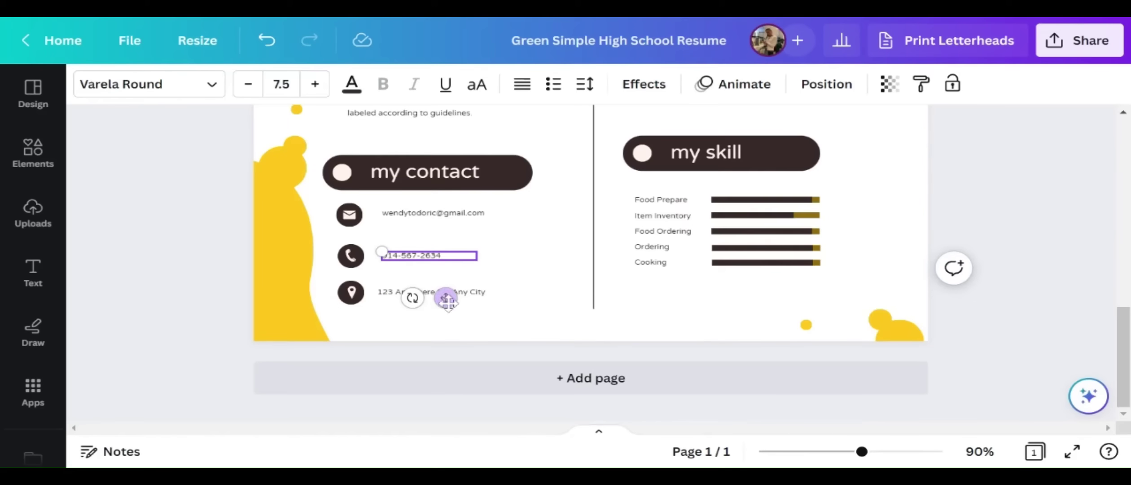
click(471, 294)
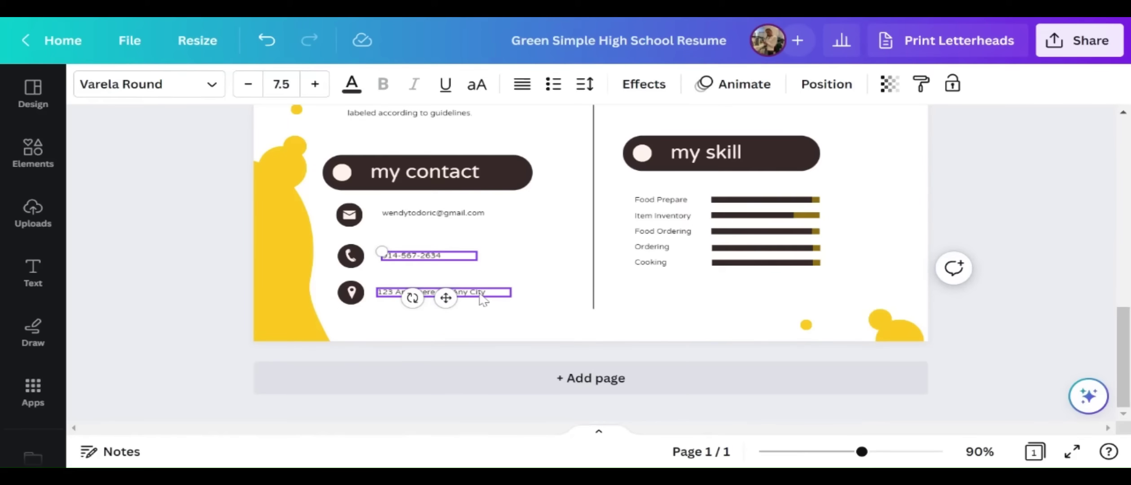
double_click(482, 293)
key(BackSpace)
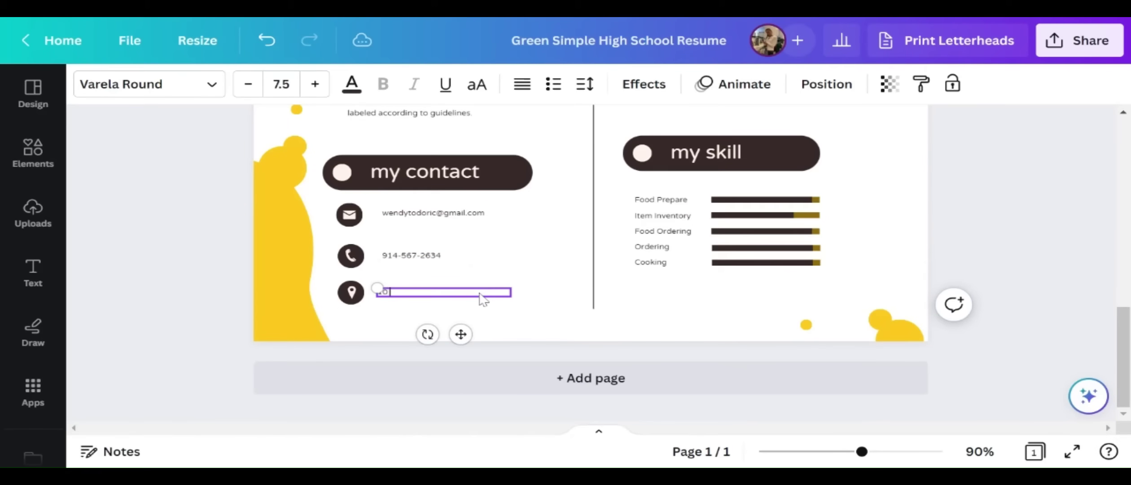
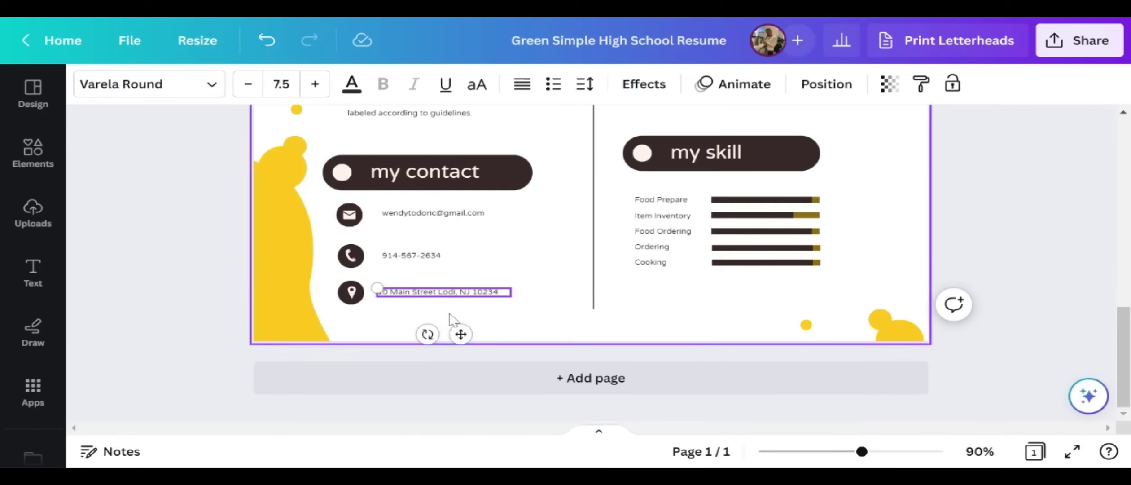
click(416, 277)
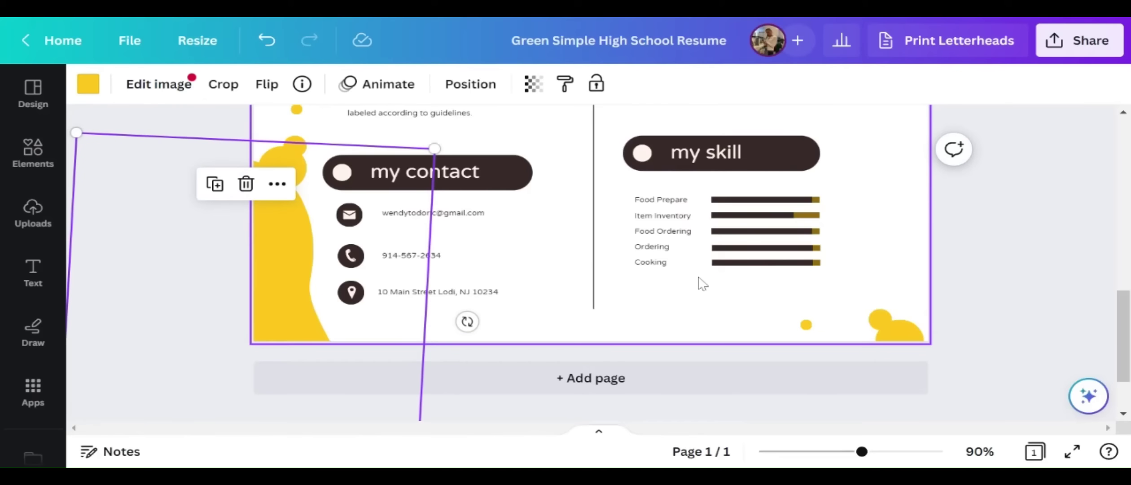
Replace the first skill with Microsoft Word and remove the Item Inventory and Food Ordering lines
click(686, 207)
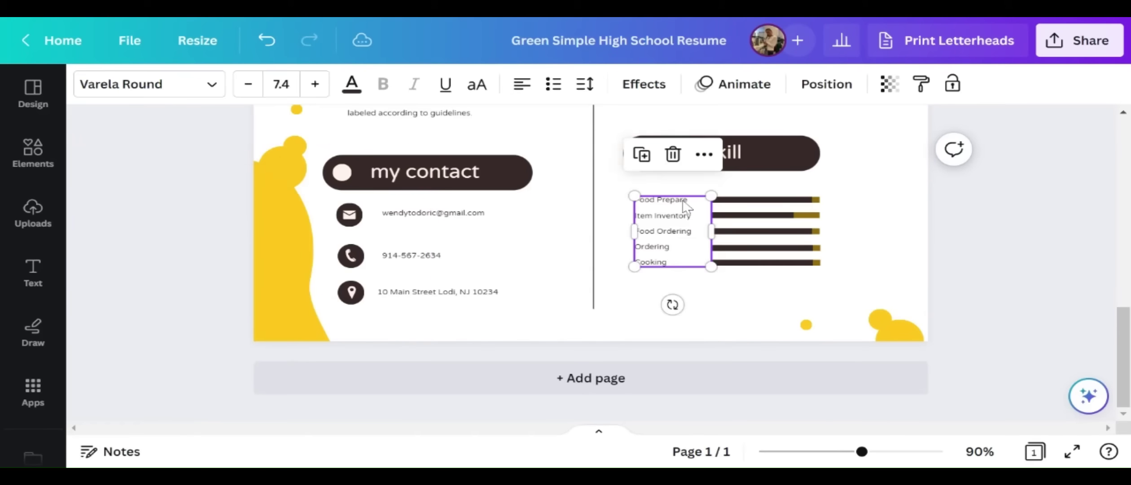
drag(683, 200, 635, 200)
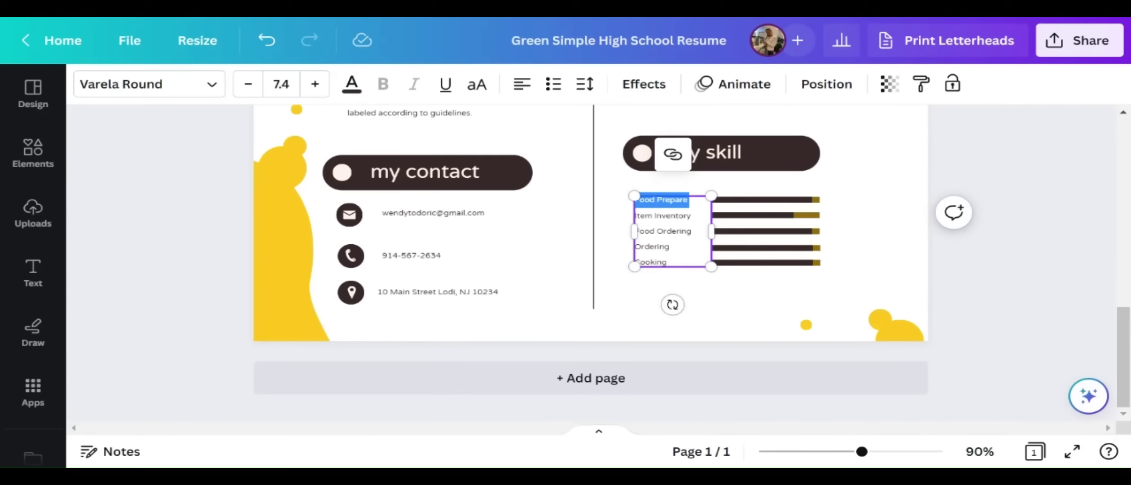
text(Microsoft Item)
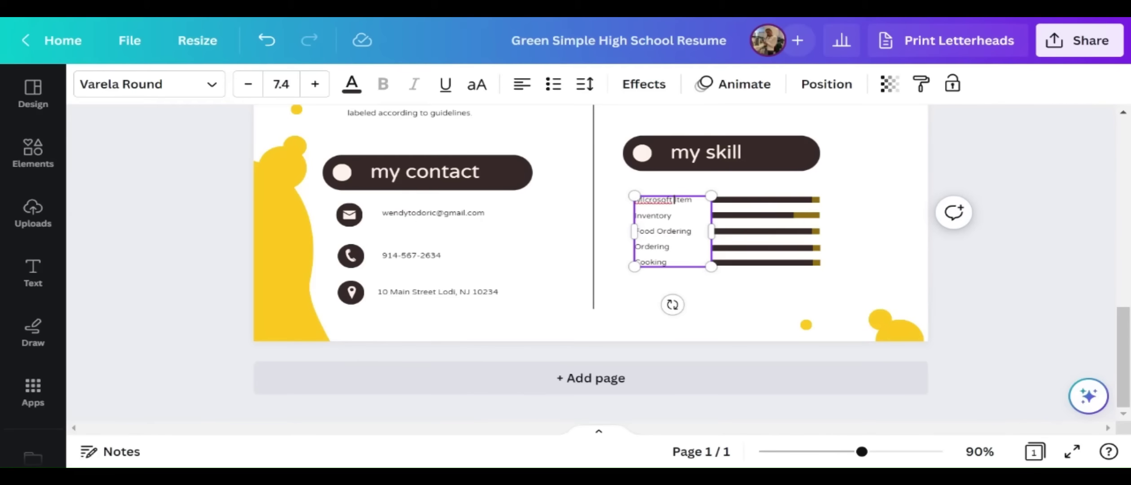
text(d)
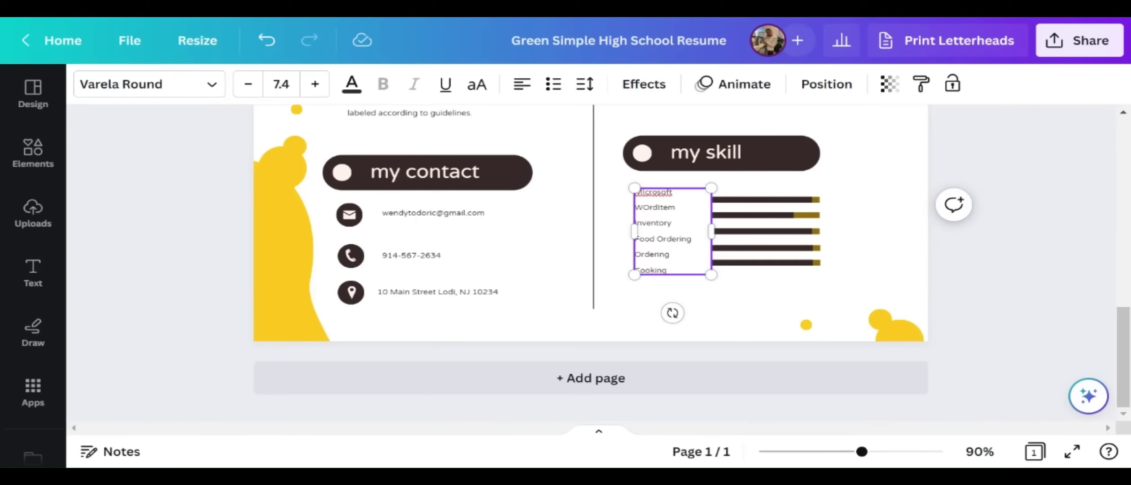
key(Delete)
key(Delete)
key(Delete)
key(Delete)
key(Delete)
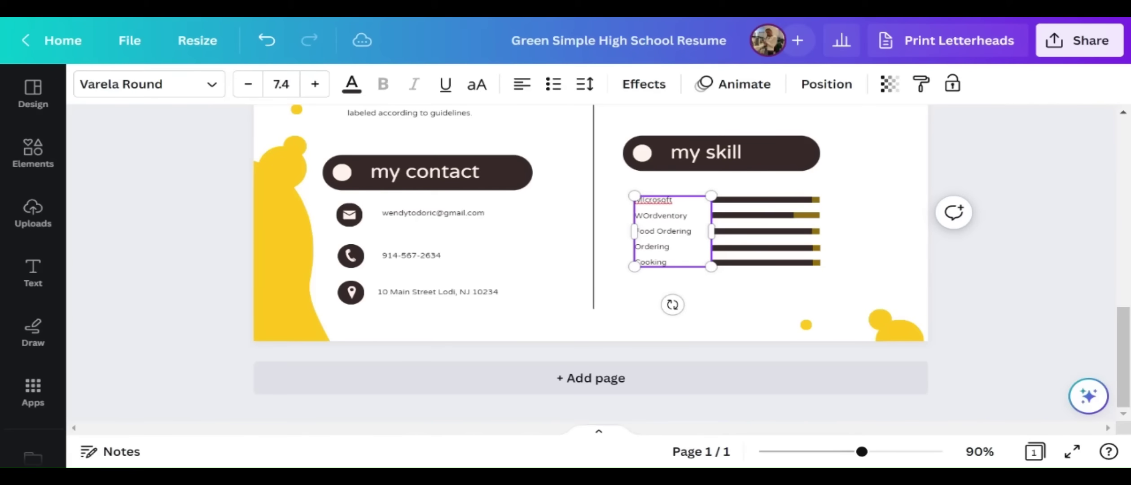
key(Delete)
key(Delete)
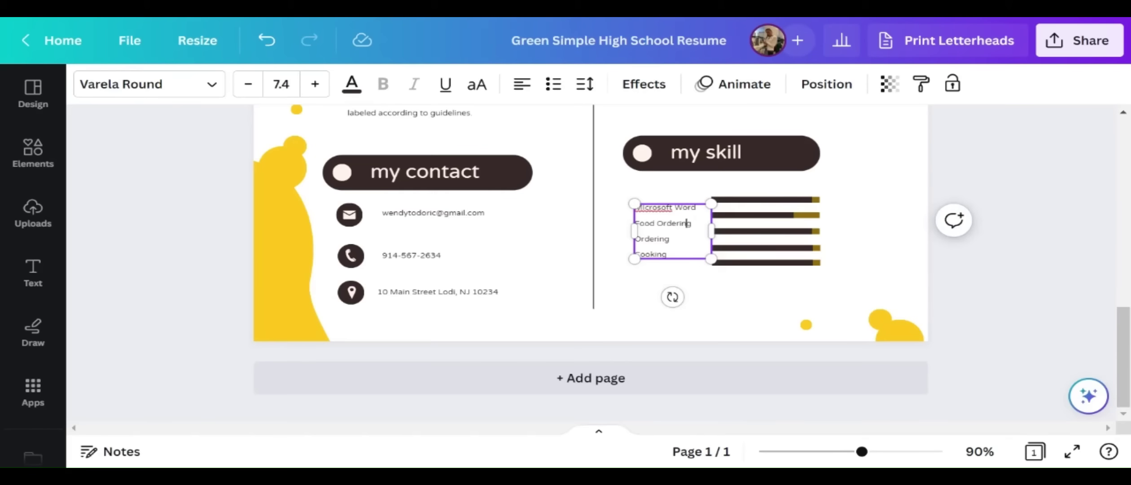
drag(691, 223, 645, 223)
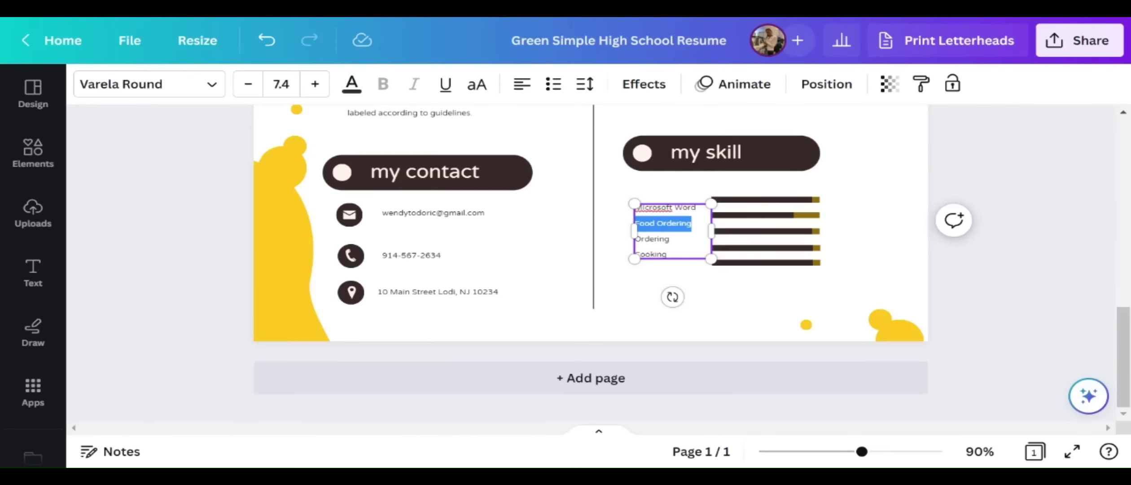
key(BackSpace)
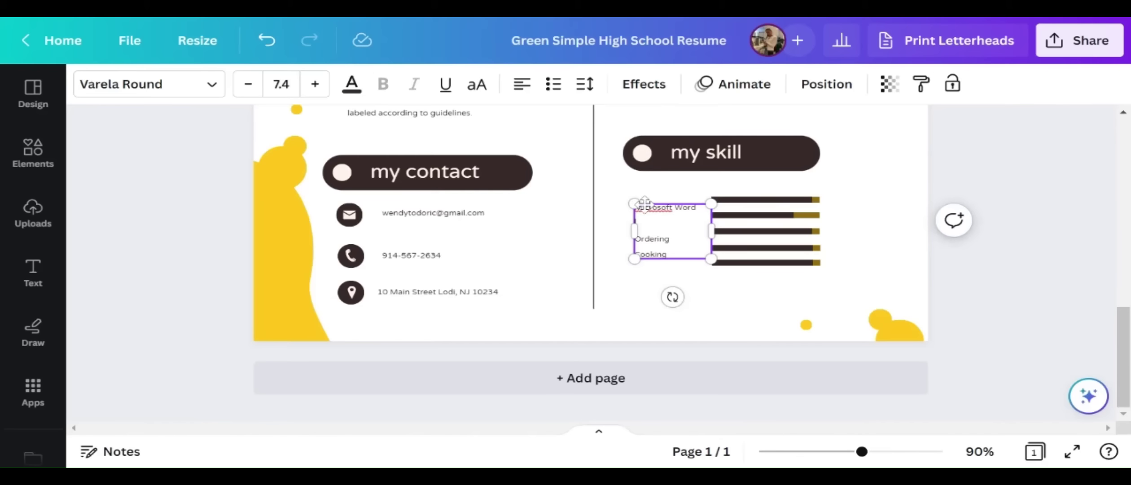
double_click(653, 209)
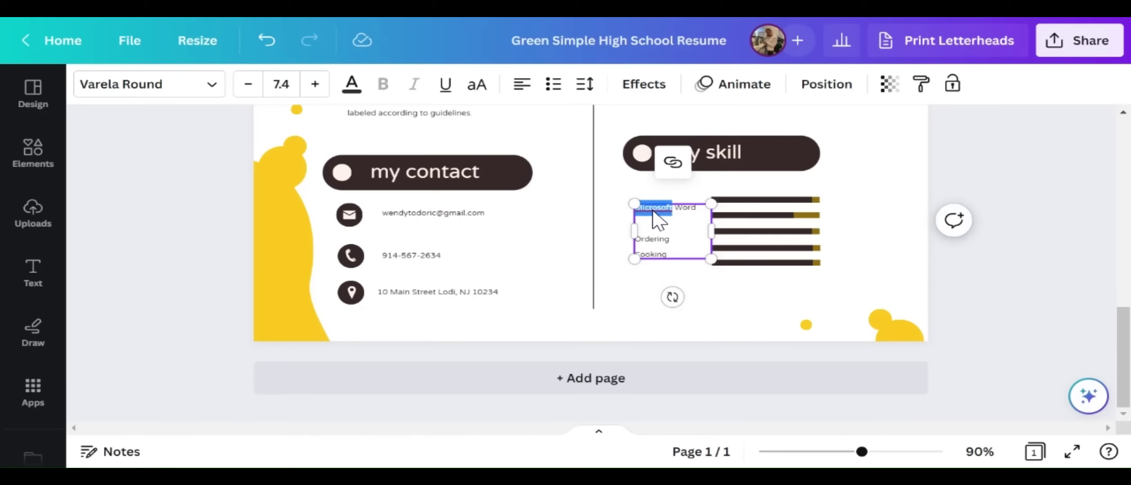
key(Right)
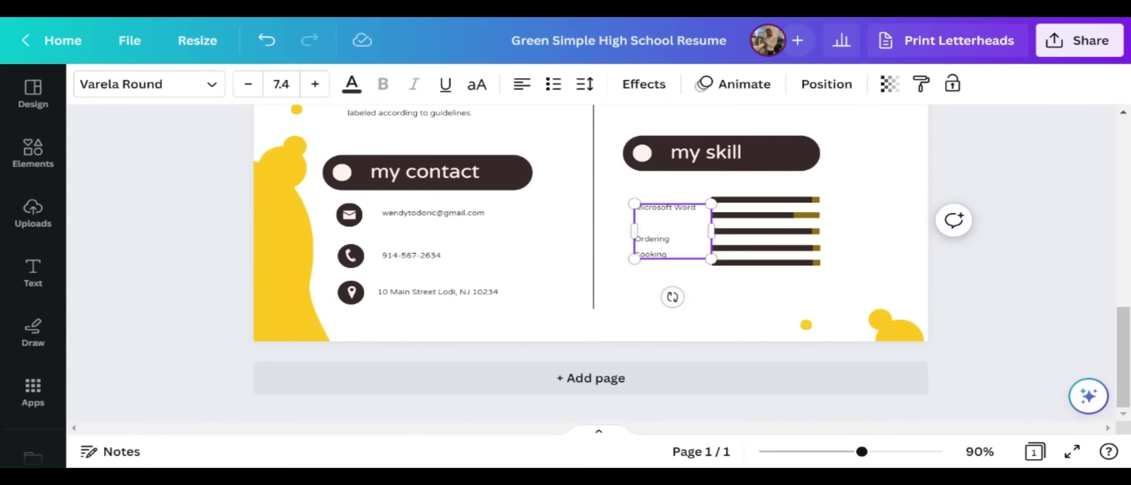
Change the Ordering and Cooking skills to PowerPoint and Access
double_click(657, 239)
text(PO)
key(BackSpace)
text(owerPoint)
double_click(645, 254)
text(Ad)
click(593, 279)
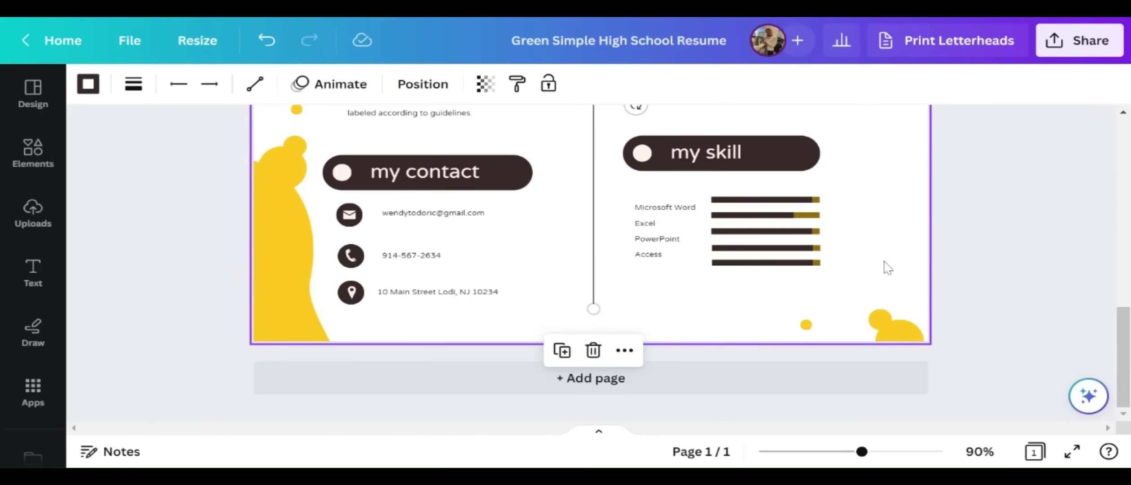
Rename the 'my skill' heading to 'My Skills'
scroll(884, 265, up, 4)
click(758, 321)
drag(727, 320, 671, 320)
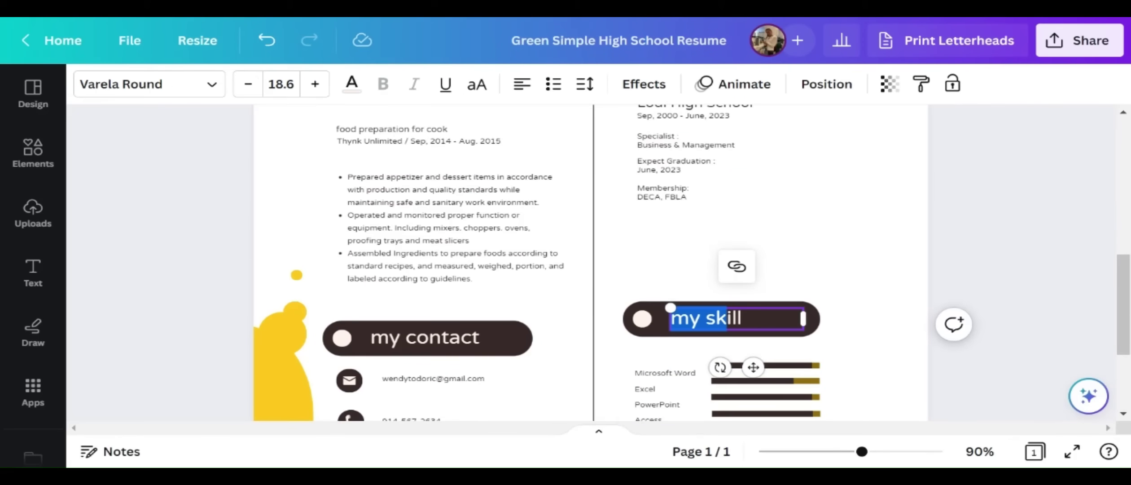
text(My Skills)
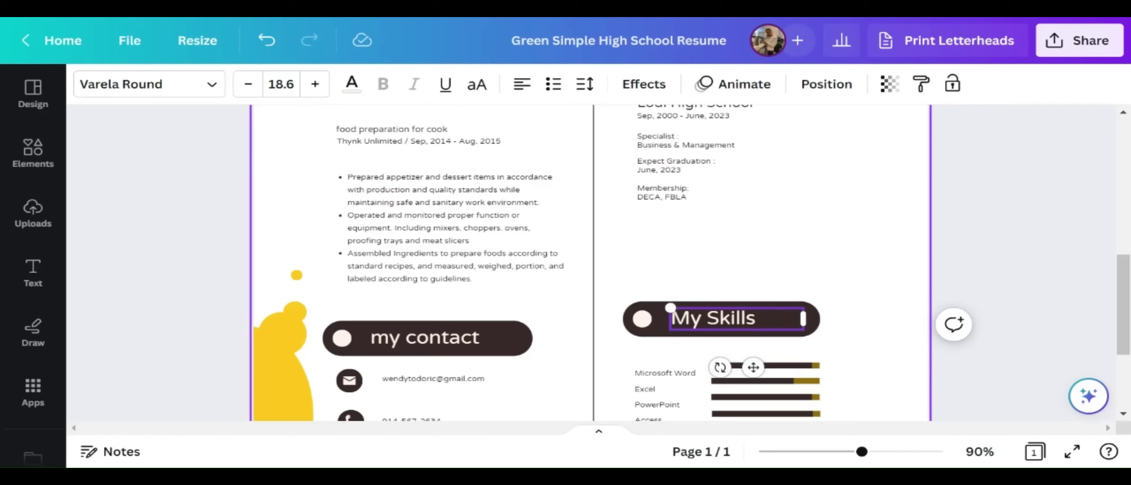
Retype the 'my contact' heading as 'Contact Info'
click(437, 344)
double_click(436, 343)
text(My COntact)
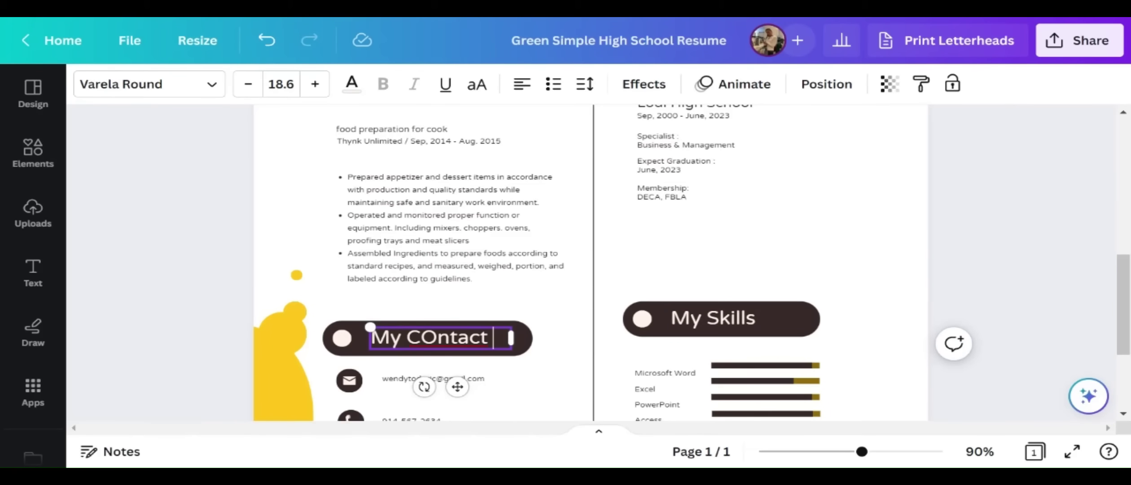
key(BackSpace)
key(BackSpace)
key(BackSpace)
key(BackSpace)
key(BackSpace)
key(BackSpace)
key(BackSpace)
key(BackSpace)
key(BackSpace)
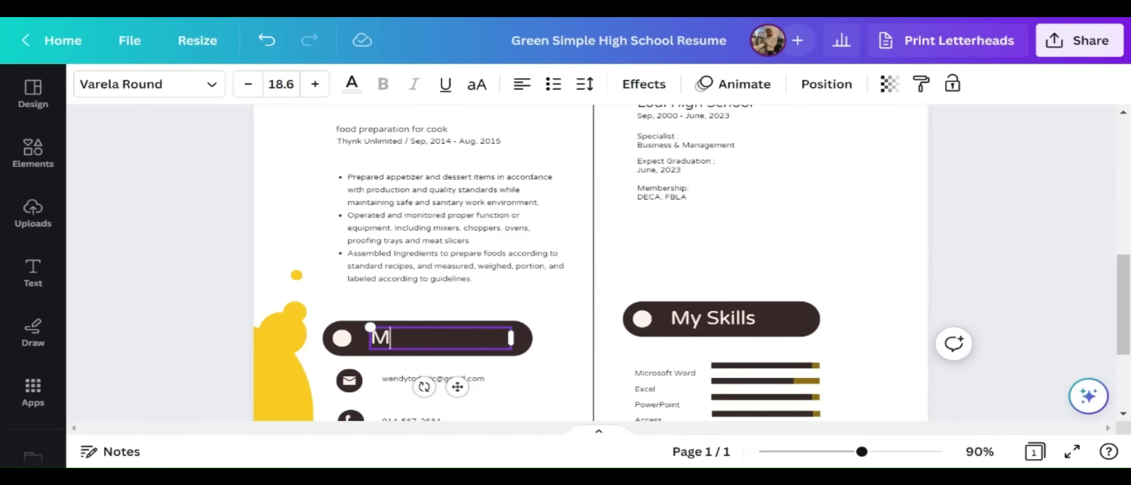
text(Contact Info)
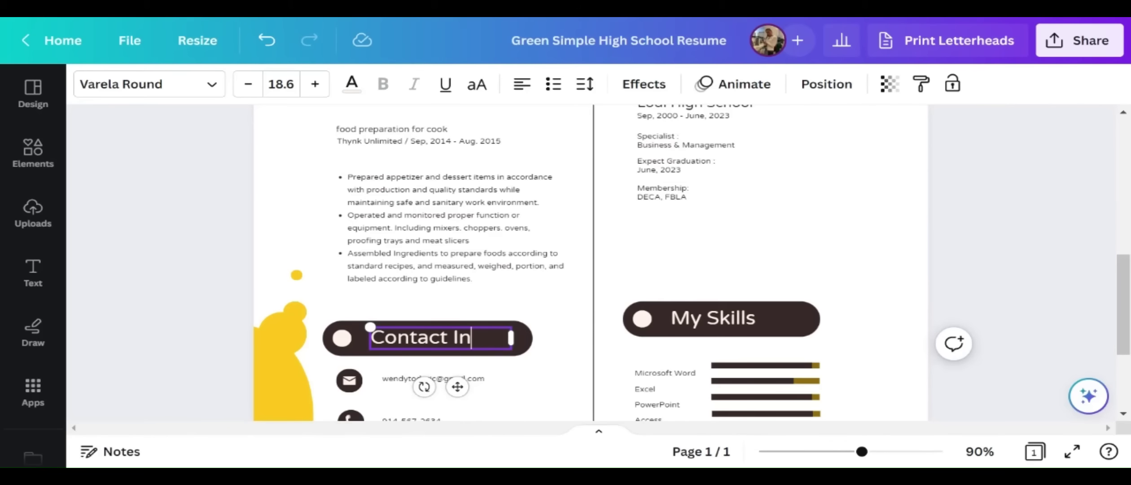
Delete the food preparation for cook job, its Thynk Unlimited employer line and duty bullets
click(453, 360)
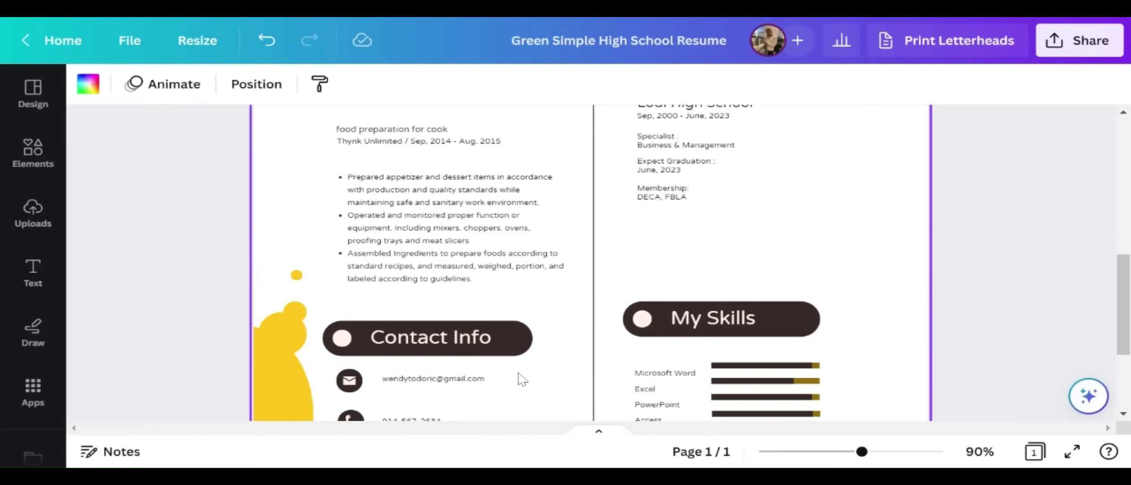
scroll(517, 379, down, 2)
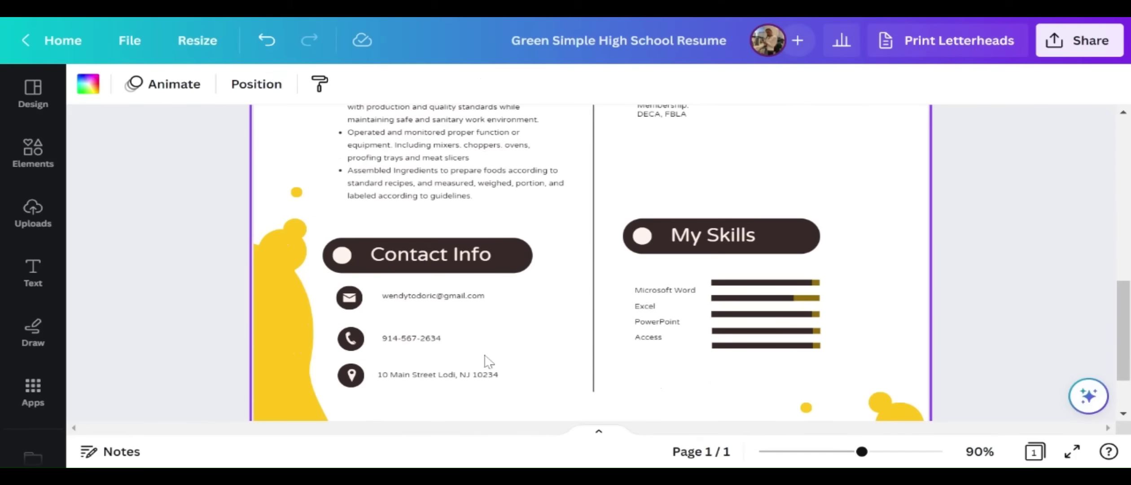
scroll(505, 379, down, 2)
scroll(530, 339, up, 8)
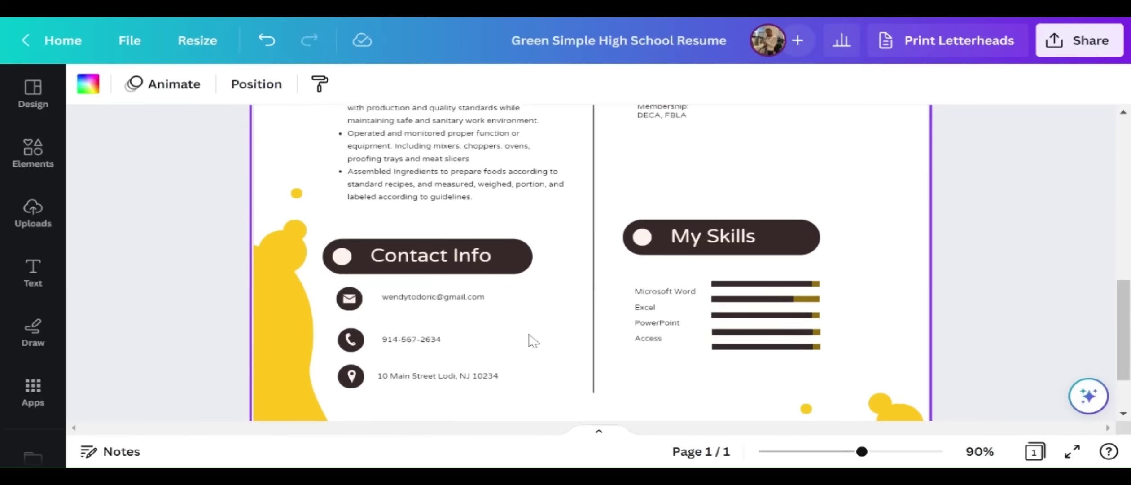
scroll(541, 339, up, 6)
scroll(538, 335, down, 4)
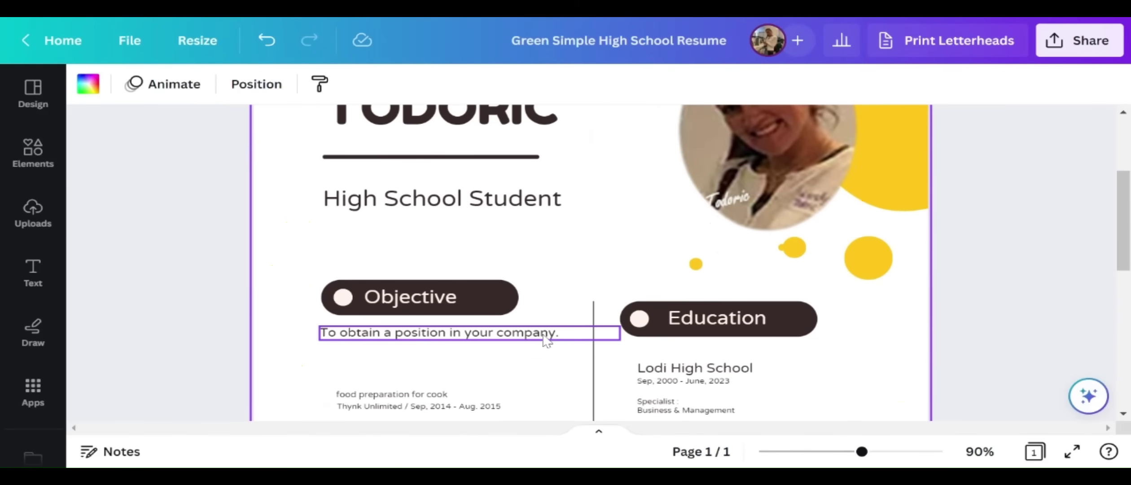
scroll(705, 148, down, 2)
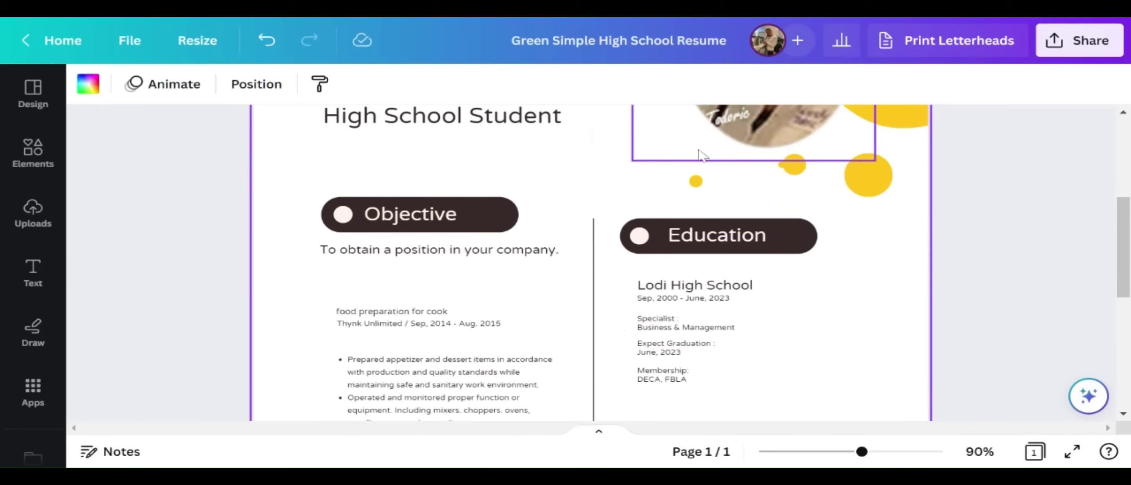
scroll(527, 238, down, 2)
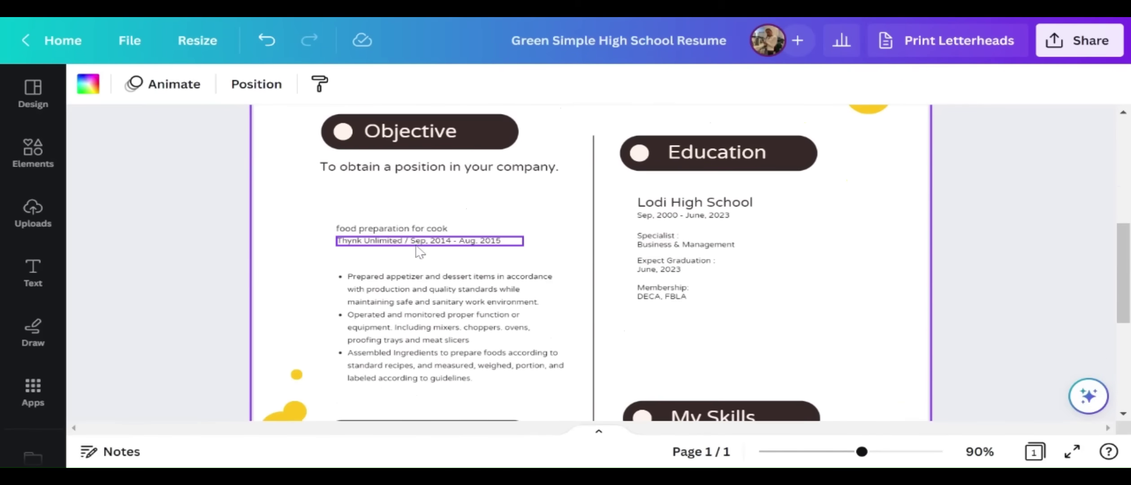
scroll(422, 242, down, 5)
scroll(435, 261, up, 7)
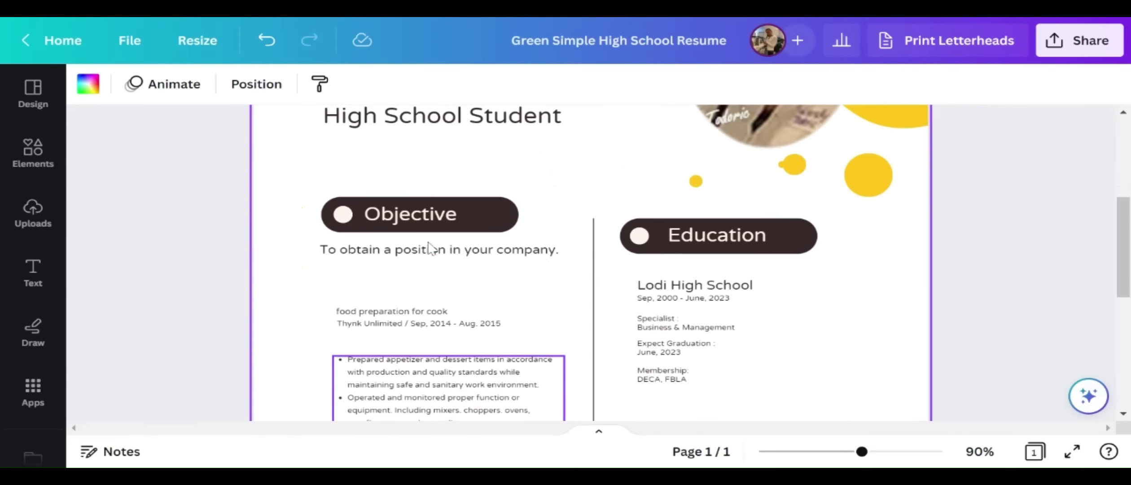
scroll(442, 274, down, 1)
scroll(446, 276, down, 3)
scroll(449, 276, up, 2)
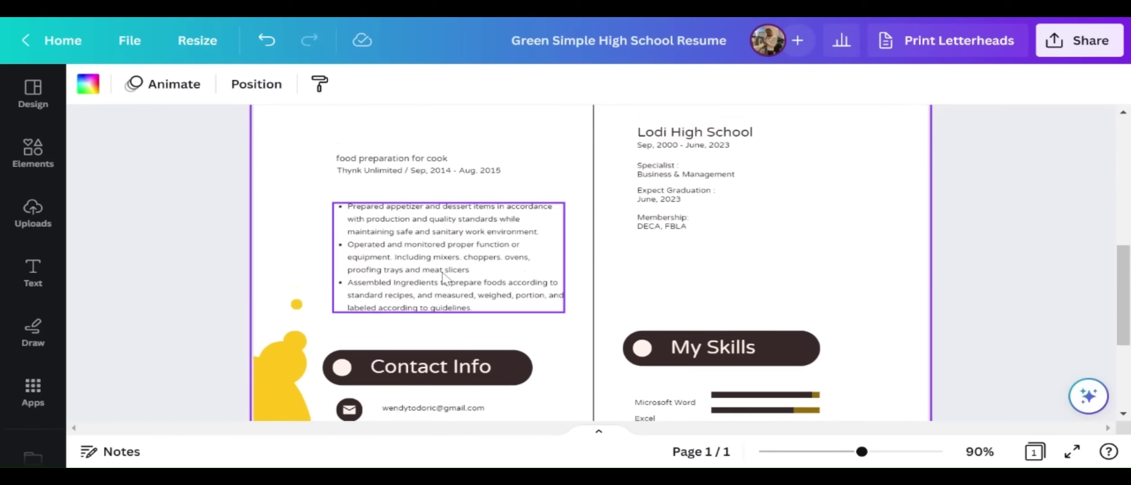
click(434, 242)
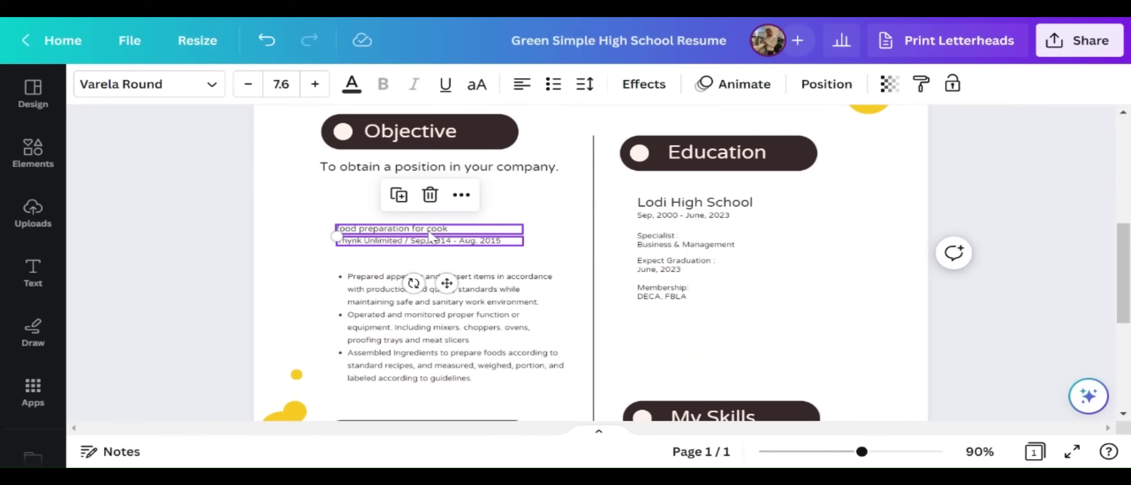
click(433, 203)
click(433, 232)
click(429, 182)
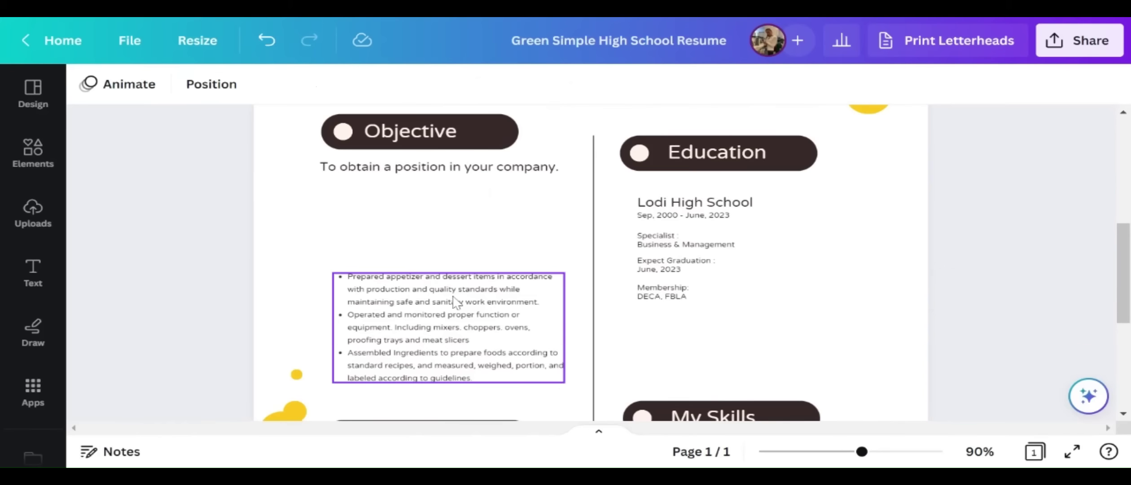
click(434, 269)
click(448, 232)
Zoom out to review the whole resume page
scroll(569, 296, down, 5)
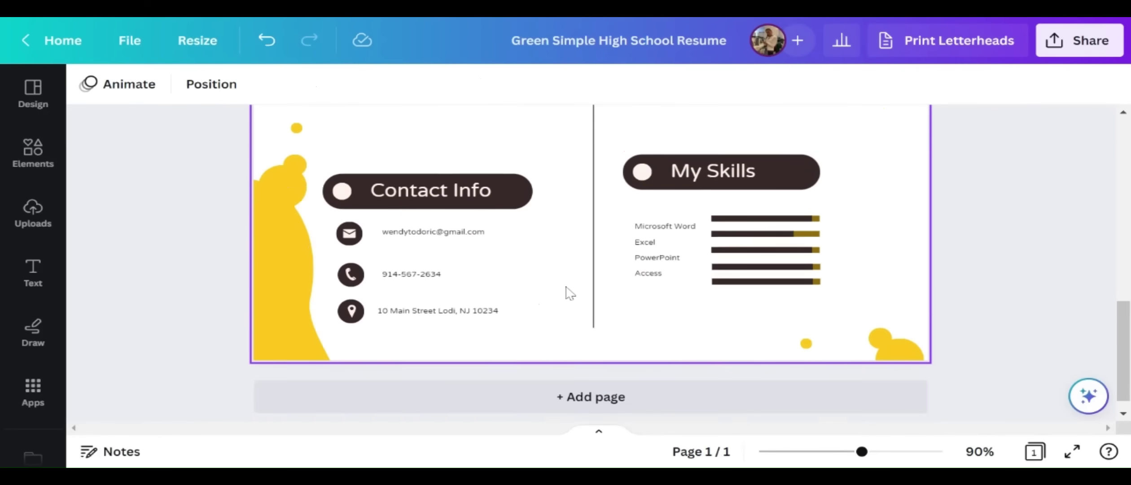
scroll(570, 298, up, 5)
scroll(570, 298, up, 3)
scroll(570, 292, down, 6)
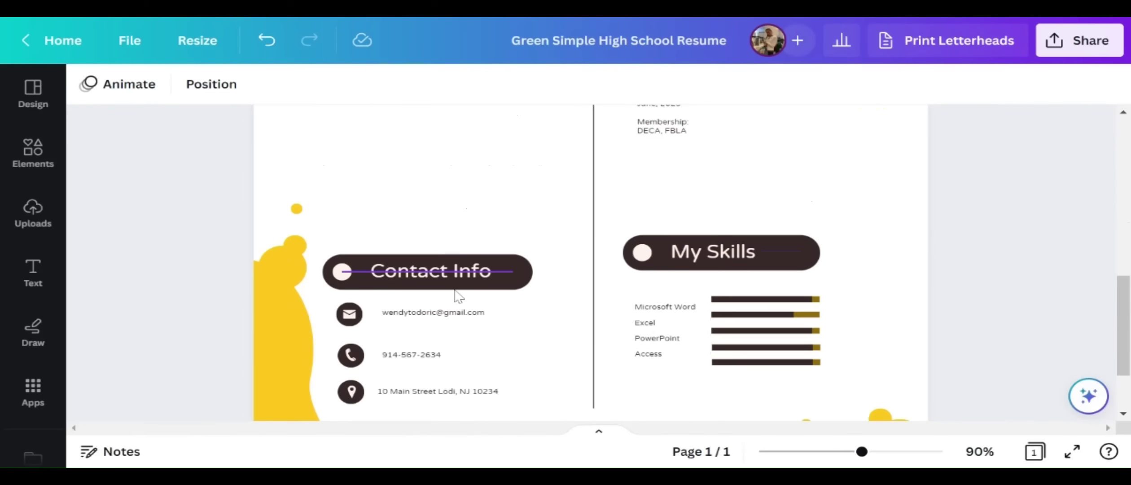
scroll(584, 287, up, 4)
scroll(445, 330, down, 3)
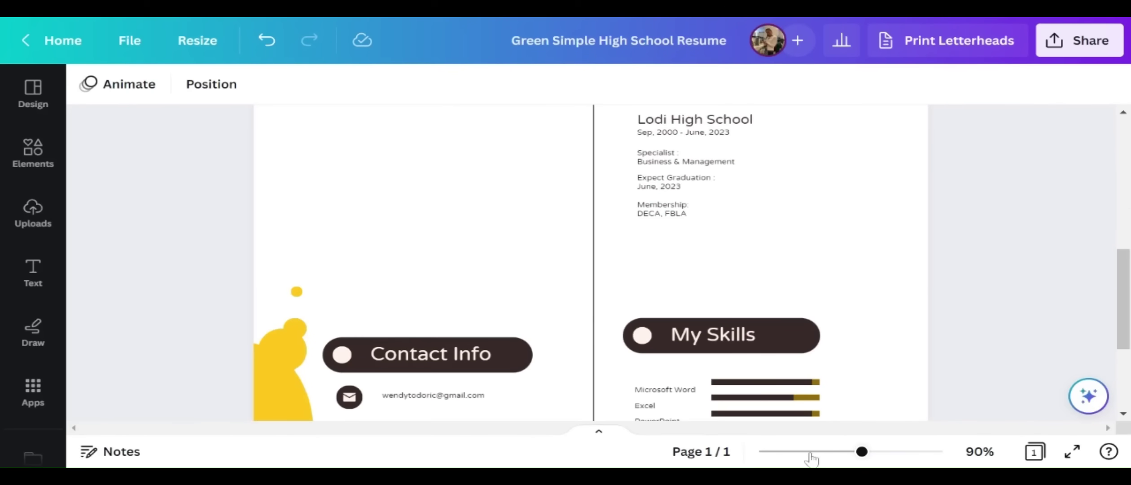
drag(862, 452, 832, 452)
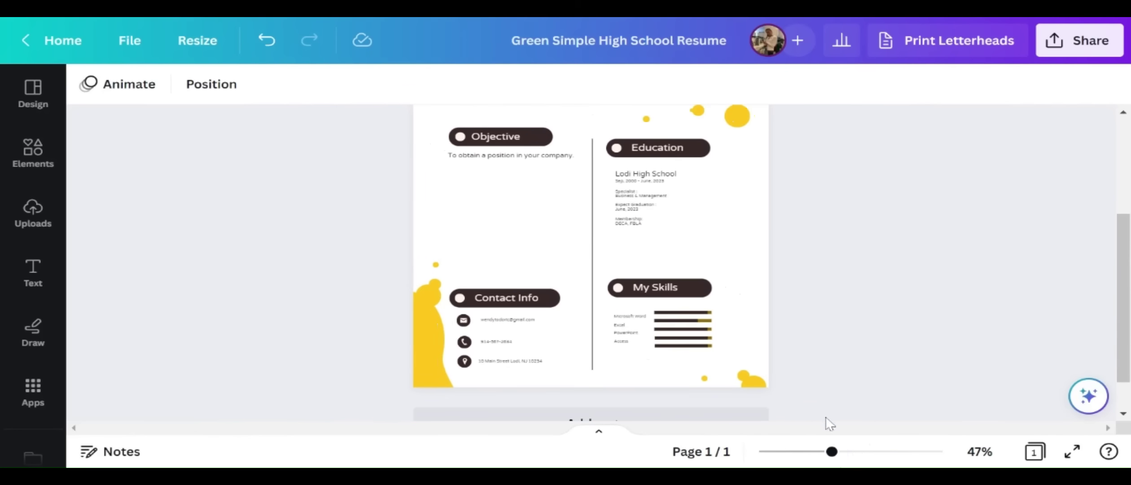
scroll(825, 422, up, 4)
scroll(737, 367, down, 1)
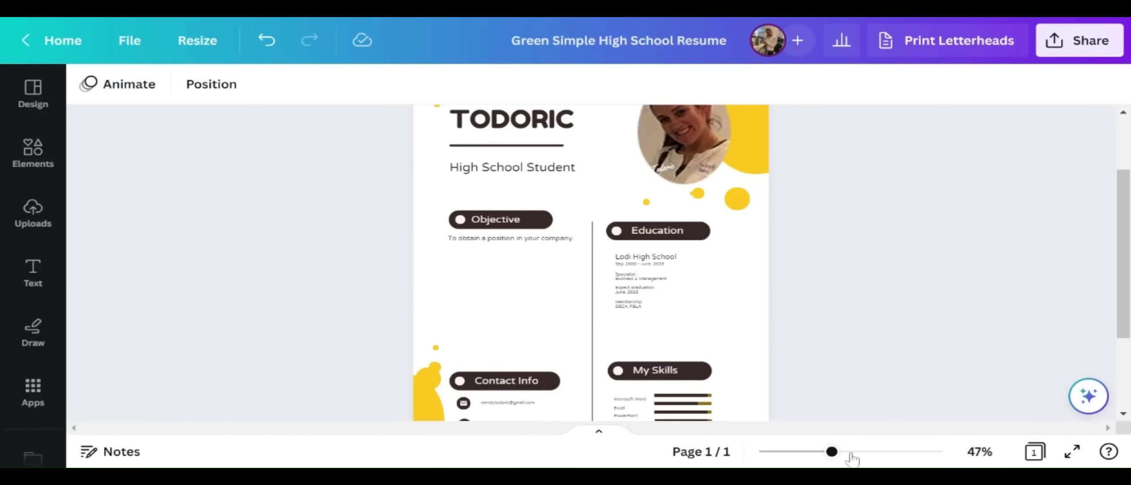
Copy the Education pill below the objective and fill it with Education text and a white dot
drag(832, 453, 869, 453)
click(823, 237)
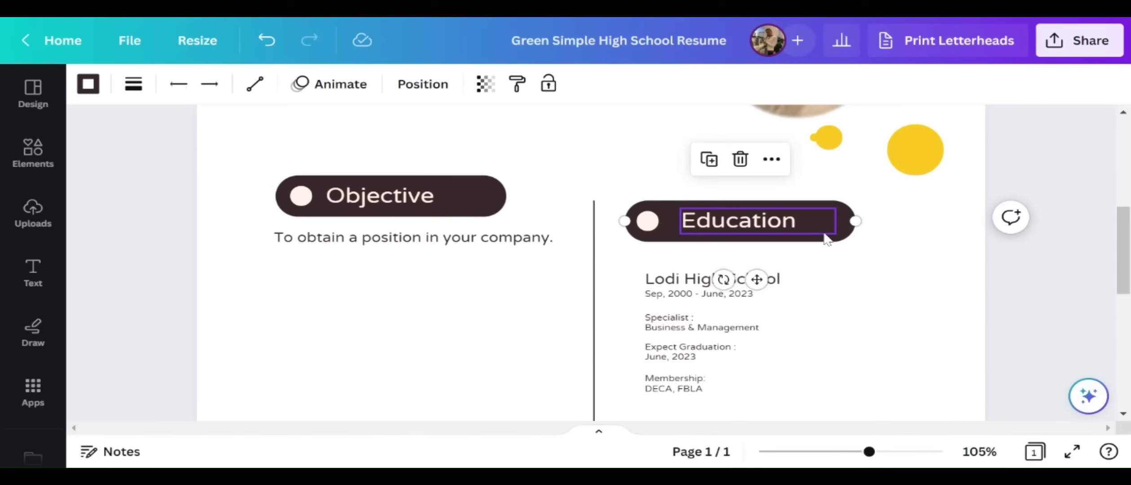
drag(826, 238, 476, 344)
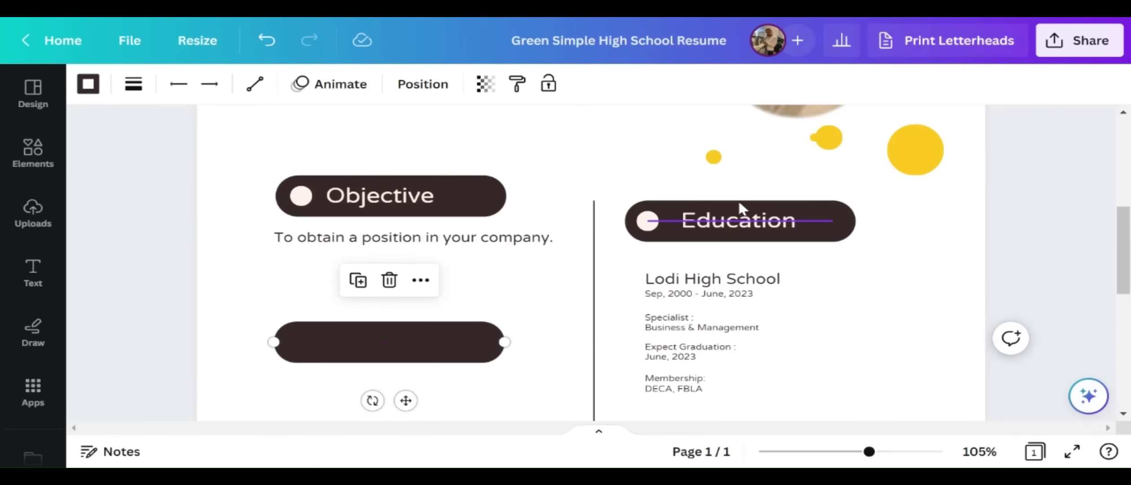
click(734, 221)
drag(734, 221, 375, 337)
click(648, 222)
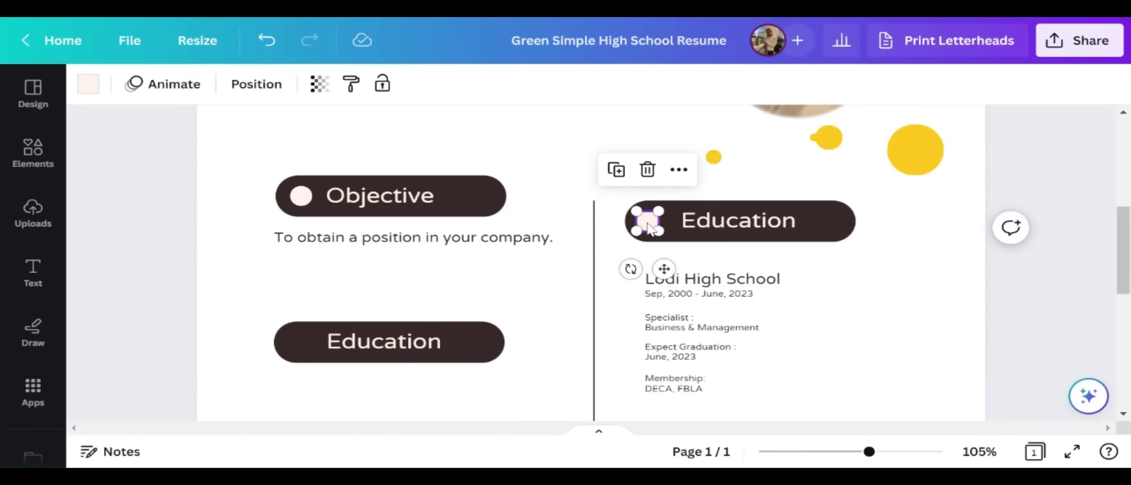
drag(660, 232, 296, 337)
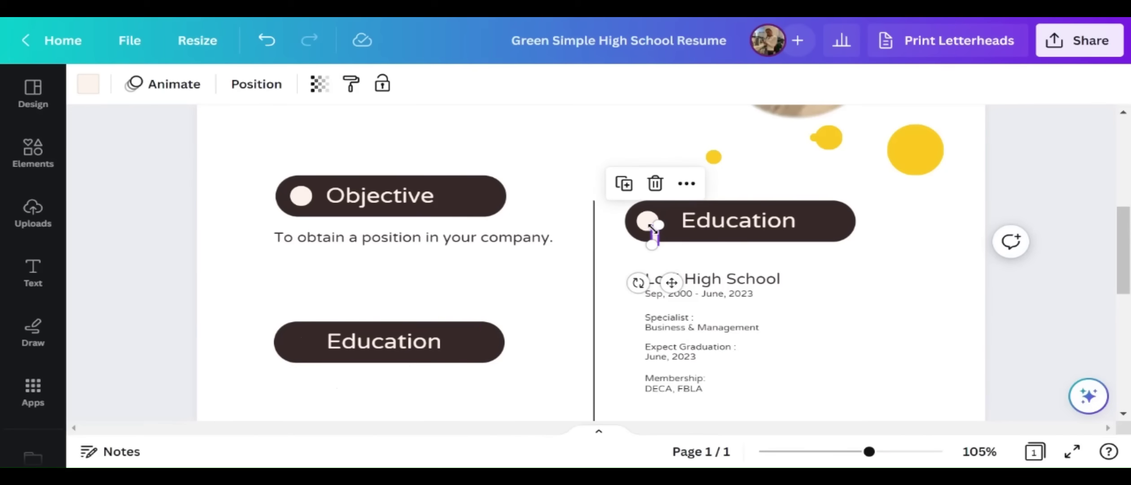
drag(659, 227, 304, 342)
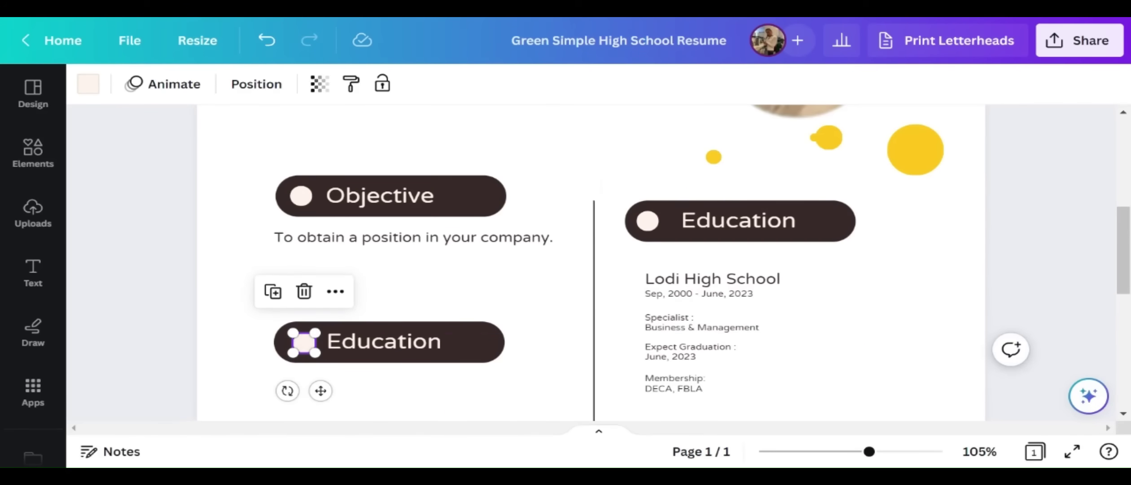
key(Escape)
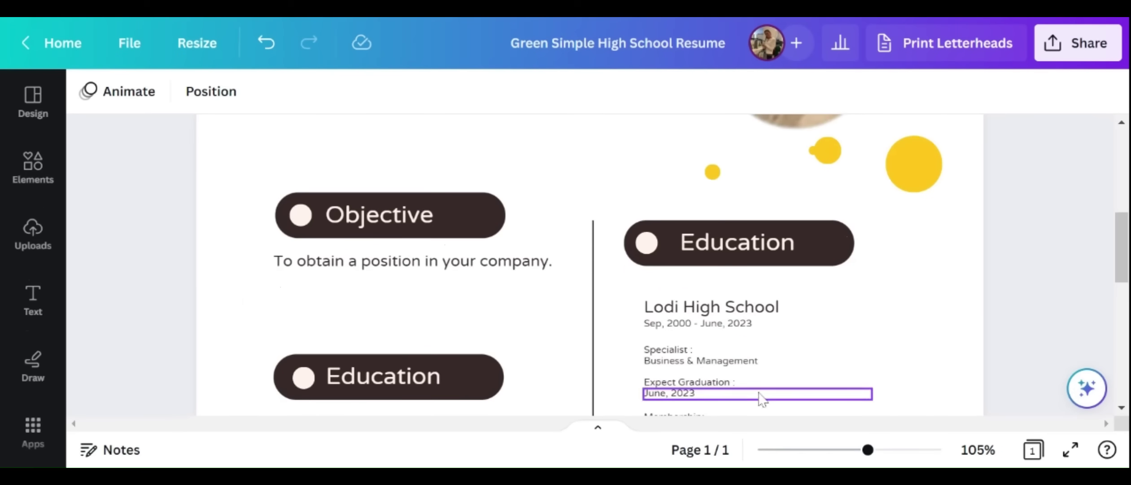
Retype the left heading as 'Foreign Language' and widen its text box
scroll(920, 324, down, 8)
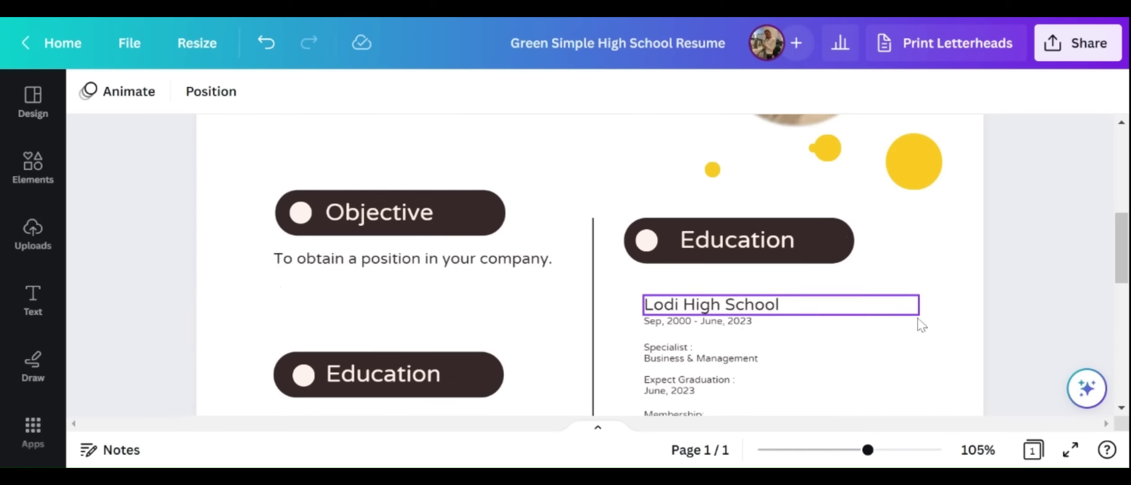
scroll(920, 324, up, 9)
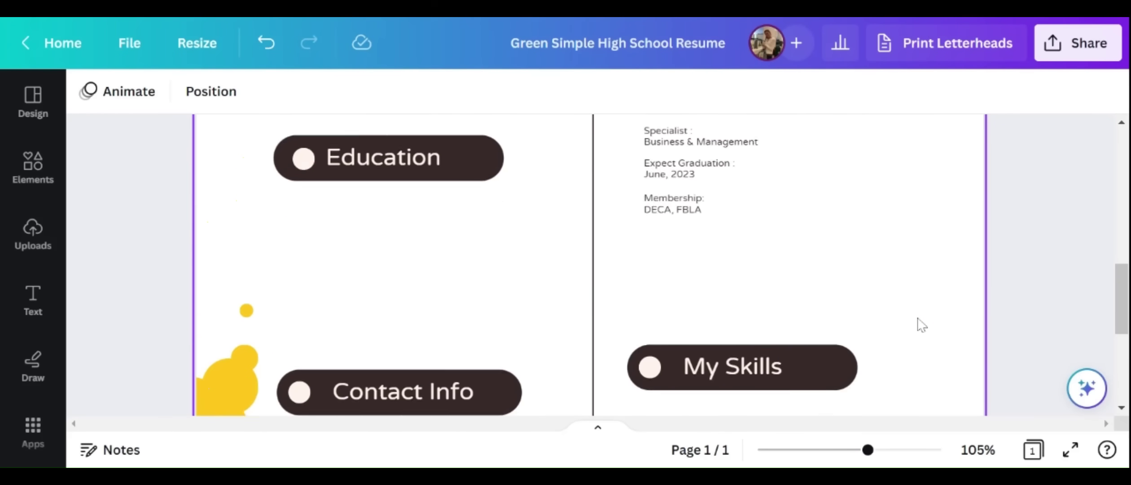
scroll(898, 321, down, 5)
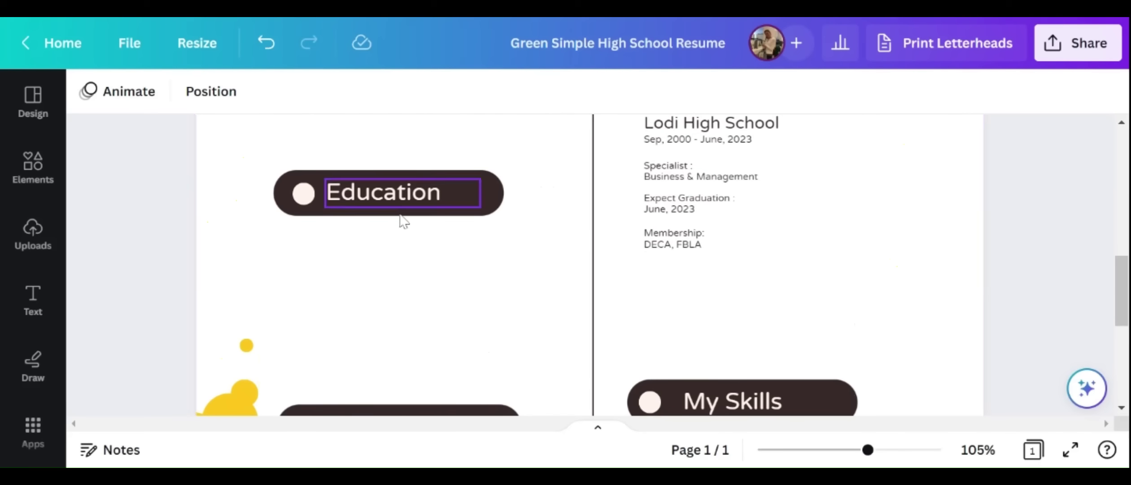
scroll(404, 227, up, 2)
click(411, 297)
double_click(411, 296)
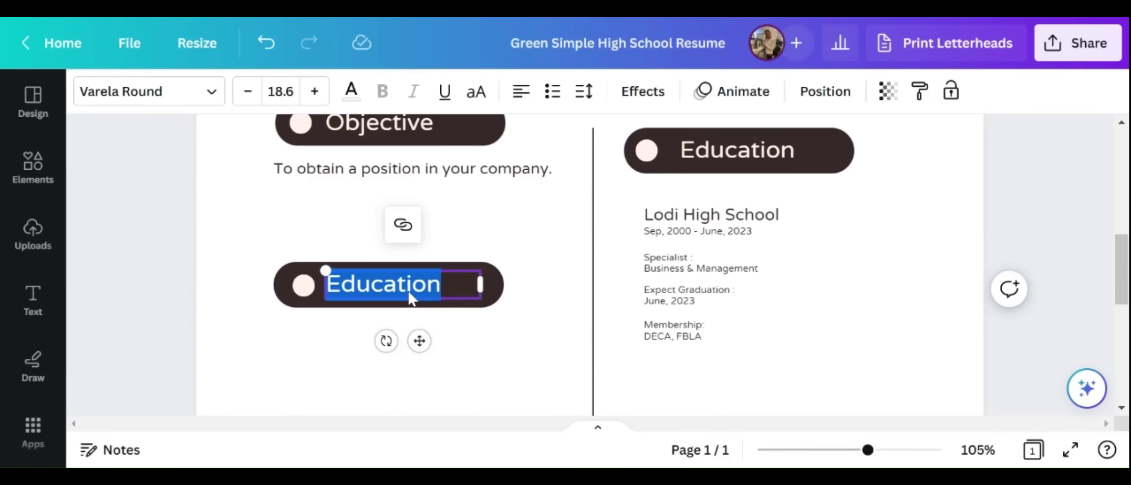
text(Forei)
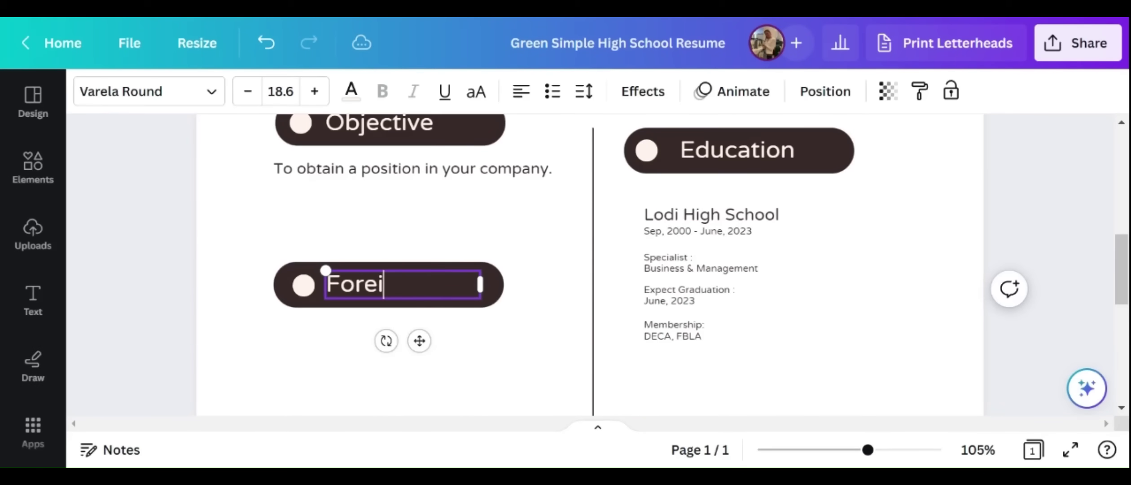
text(gn )
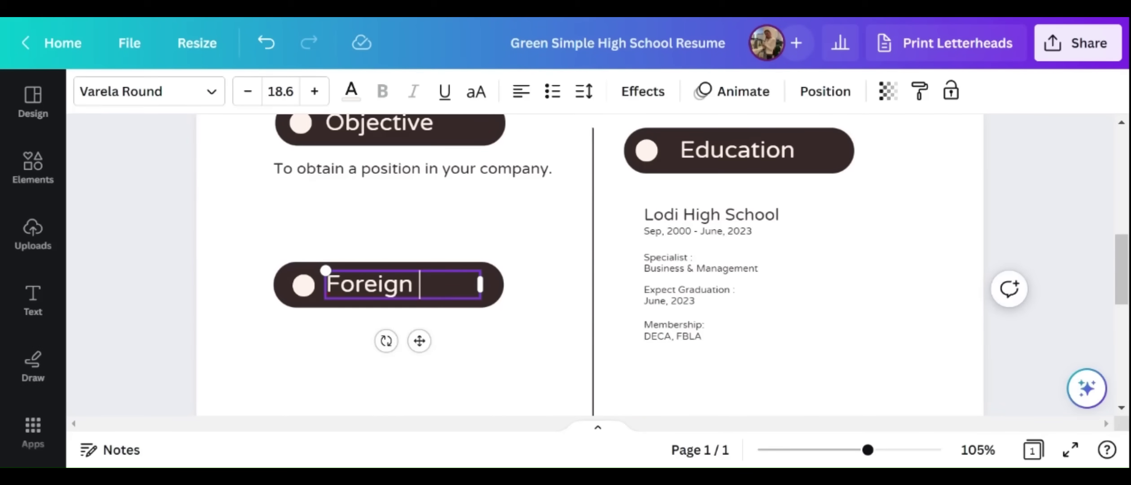
text(Language)
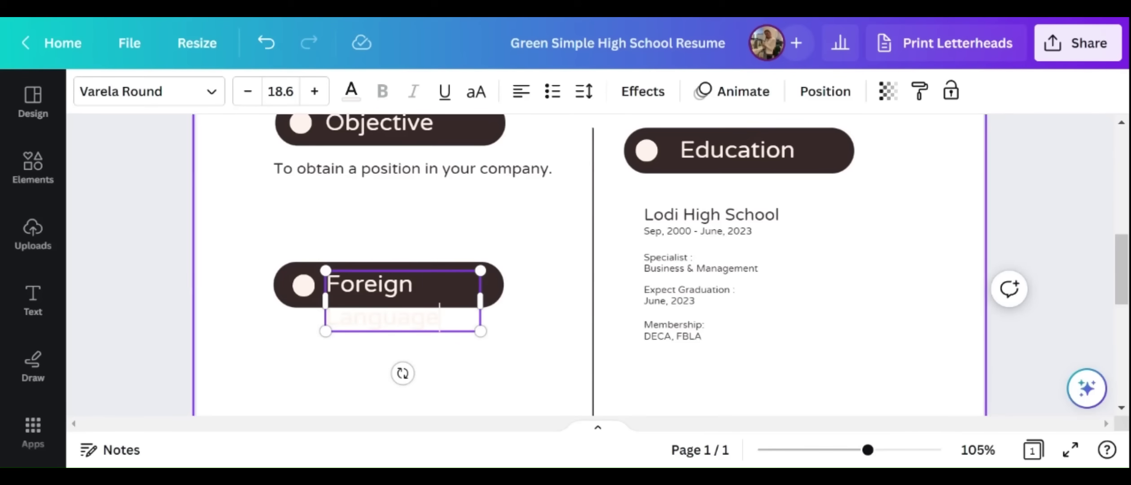
drag(480, 301, 521, 301)
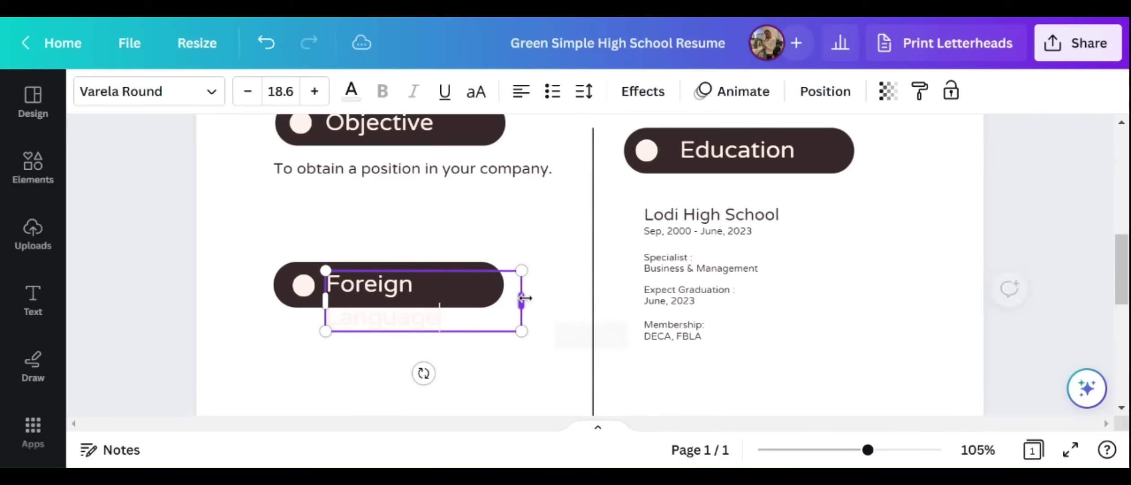
Shrink the Foreign Language heading to 14.6 to fit one line, then duplicate the objective sentence
drag(439, 316, 364, 283)
click(247, 92)
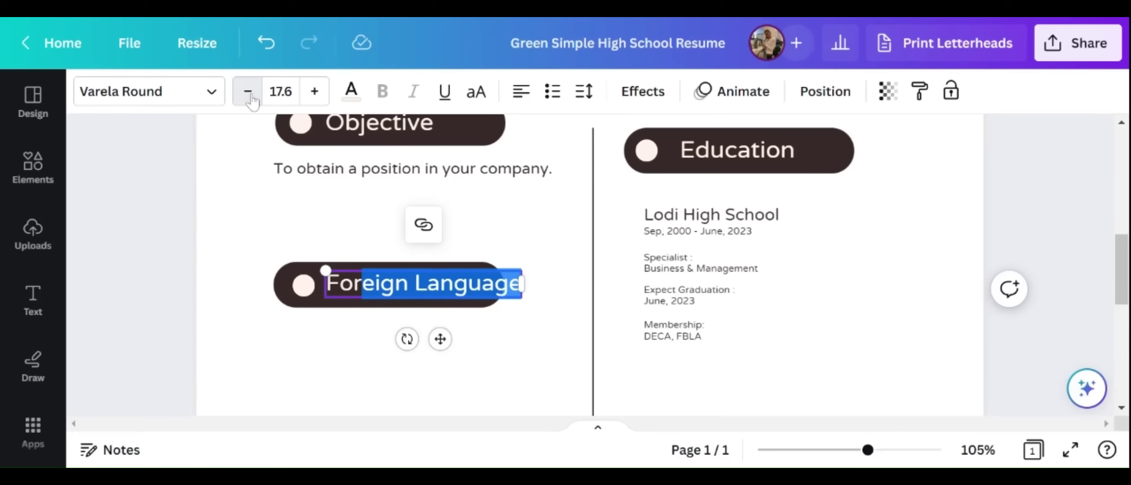
click(247, 92)
click(248, 92)
click(247, 92)
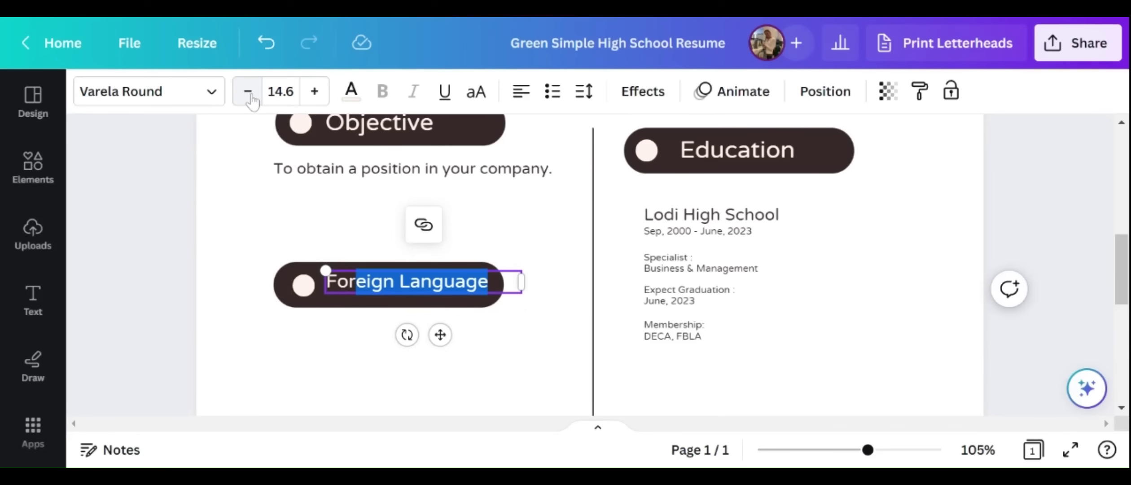
click(498, 271)
click(450, 170)
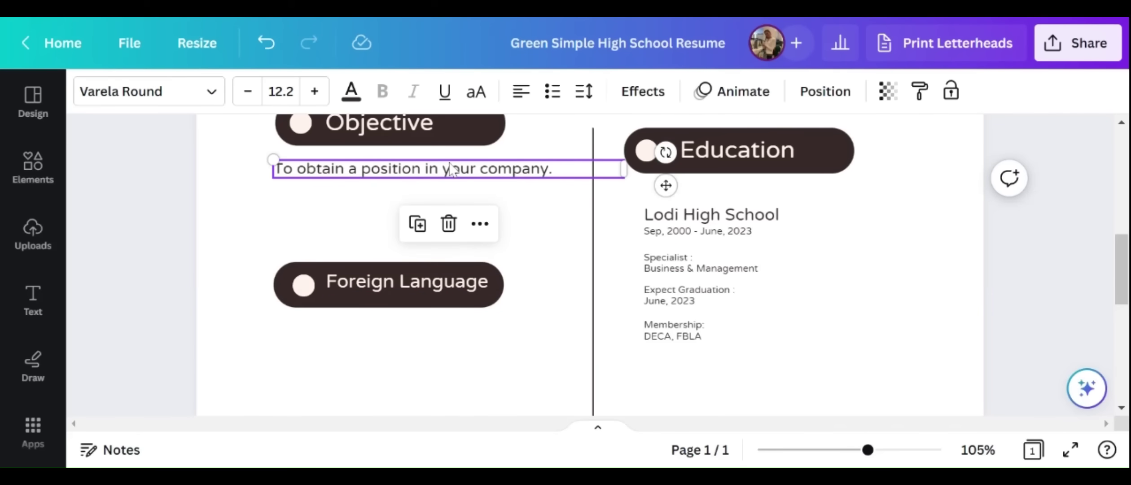
key(ctrl+d)
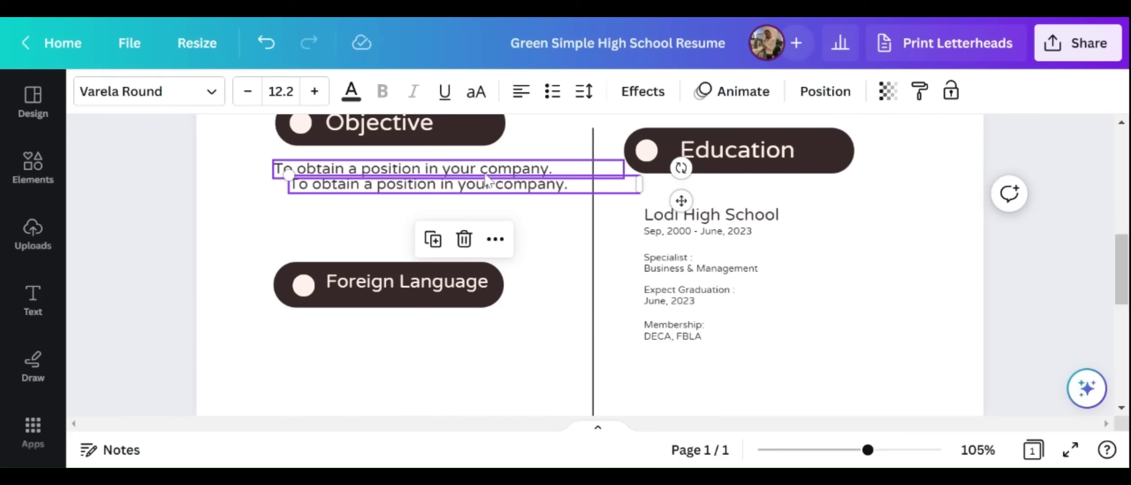
Move the copied sentence under Foreign Language and change it to 'Fluent in Spanish'
drag(492, 182, 478, 343)
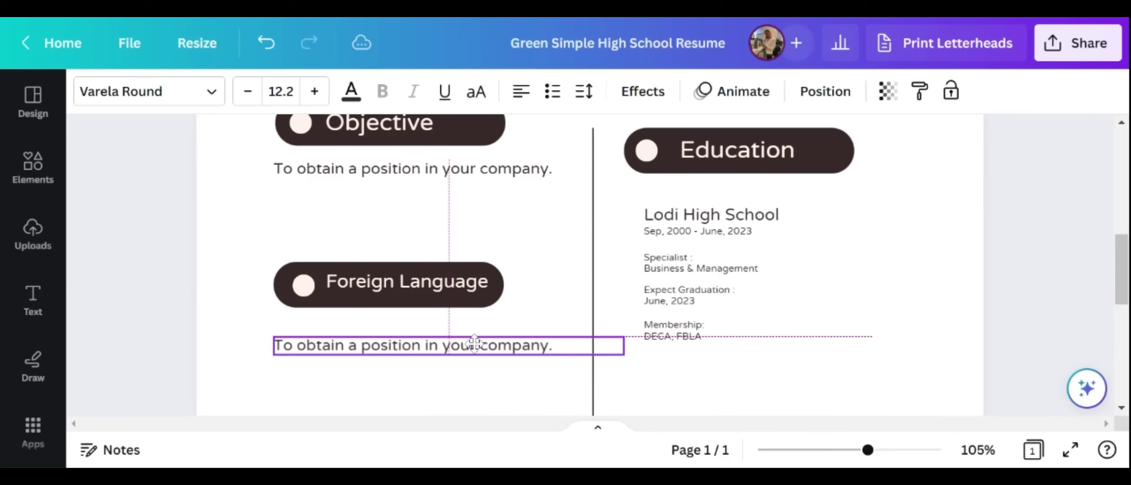
double_click(478, 344)
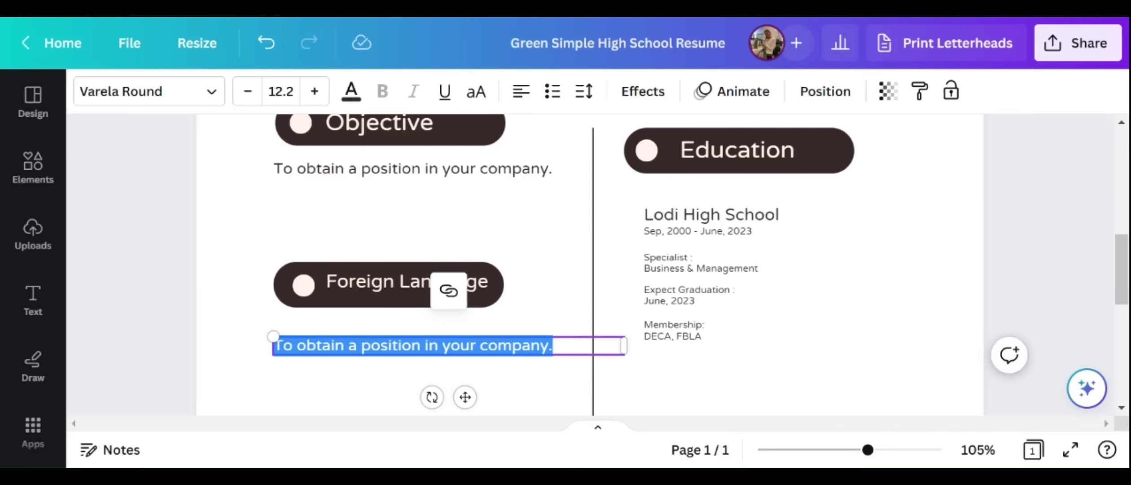
text(Fluent IN)
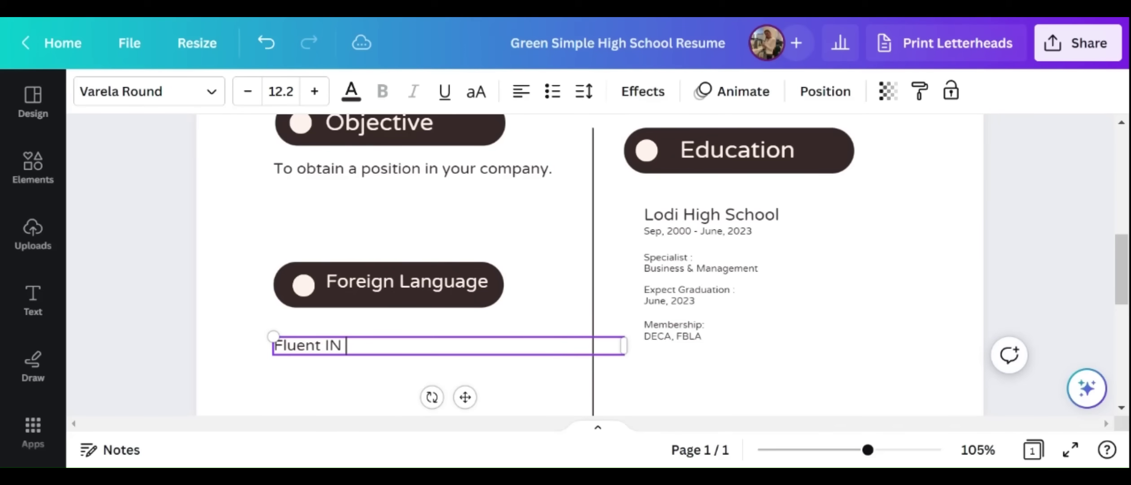
key(BackSpace)
text(n Spanish)
click(550, 290)
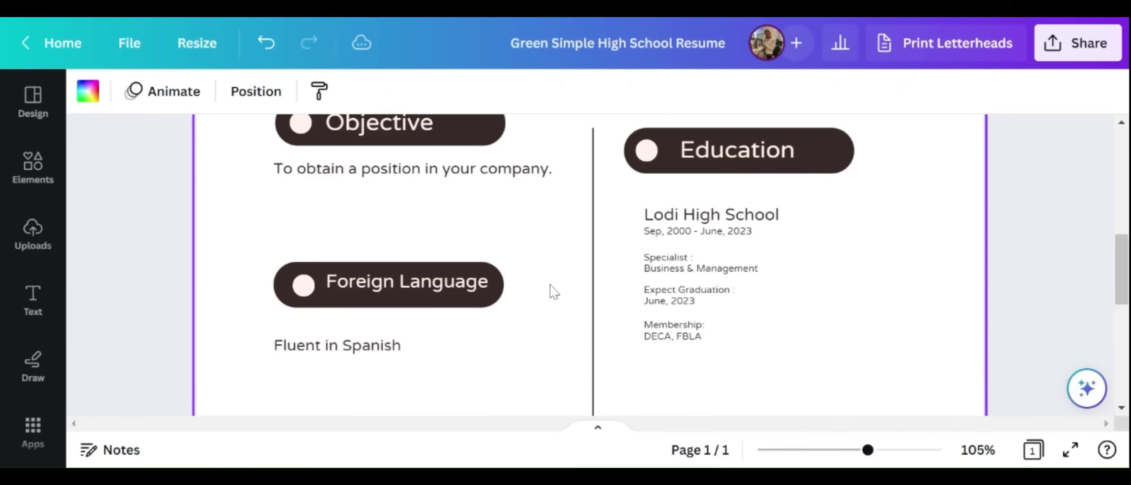
click(404, 353)
drag(404, 353, 414, 341)
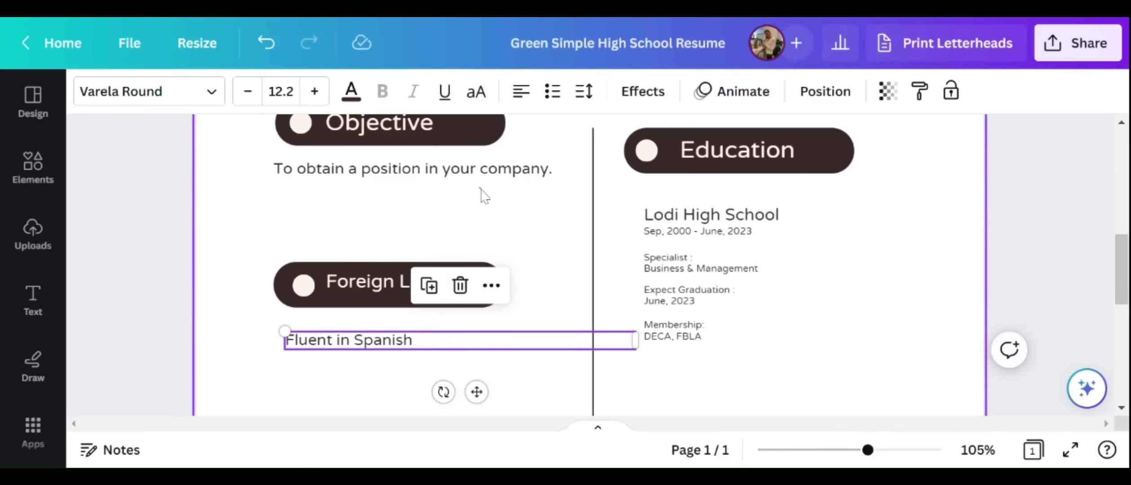
click(480, 193)
click(763, 451)
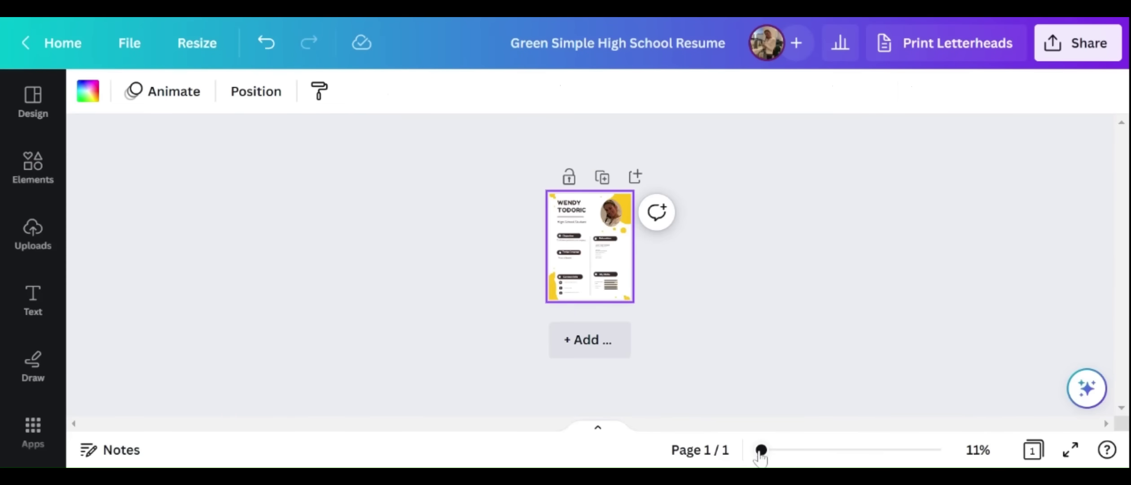
drag(761, 450, 815, 450)
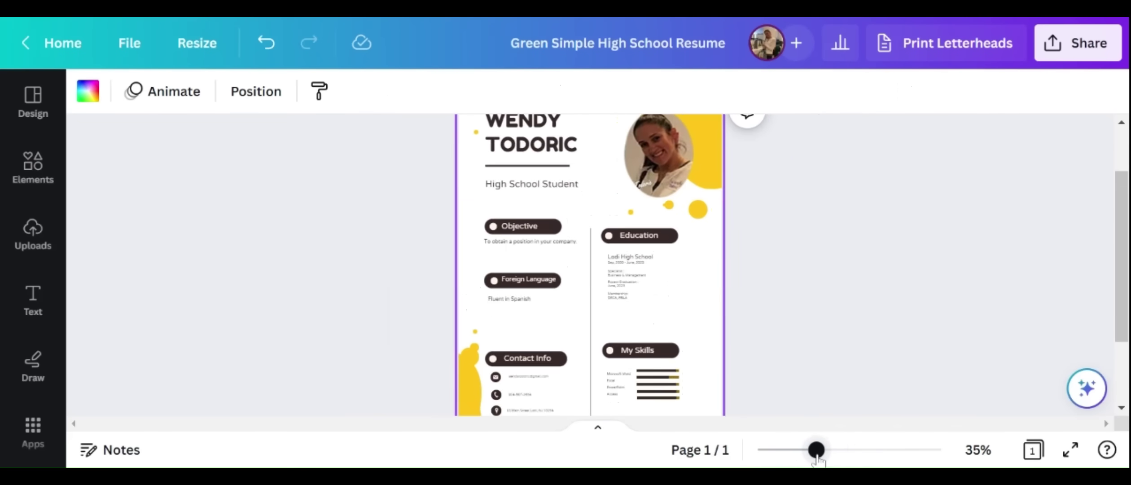
scroll(776, 375, down, 1)
scroll(718, 384, up, 2)
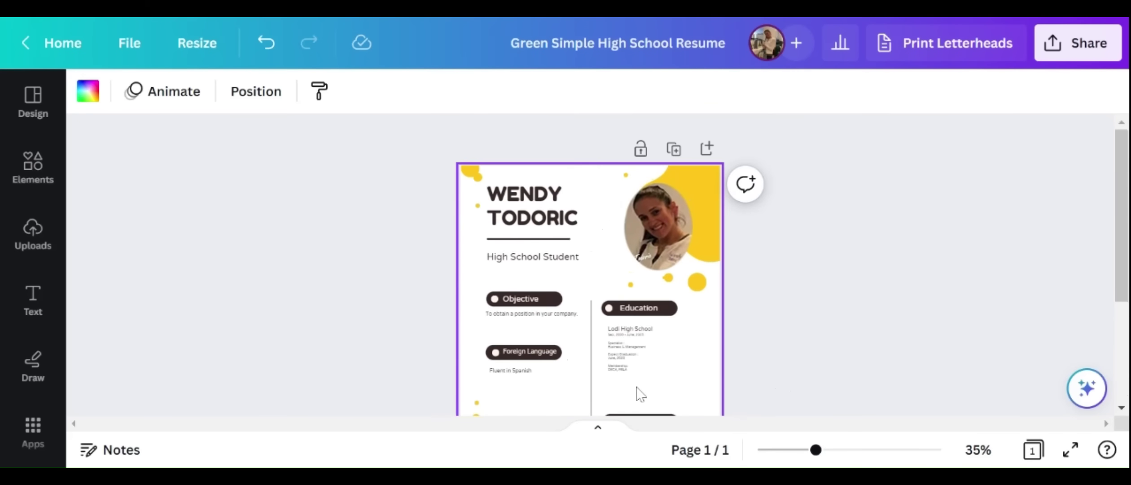
scroll(636, 394, down, 2)
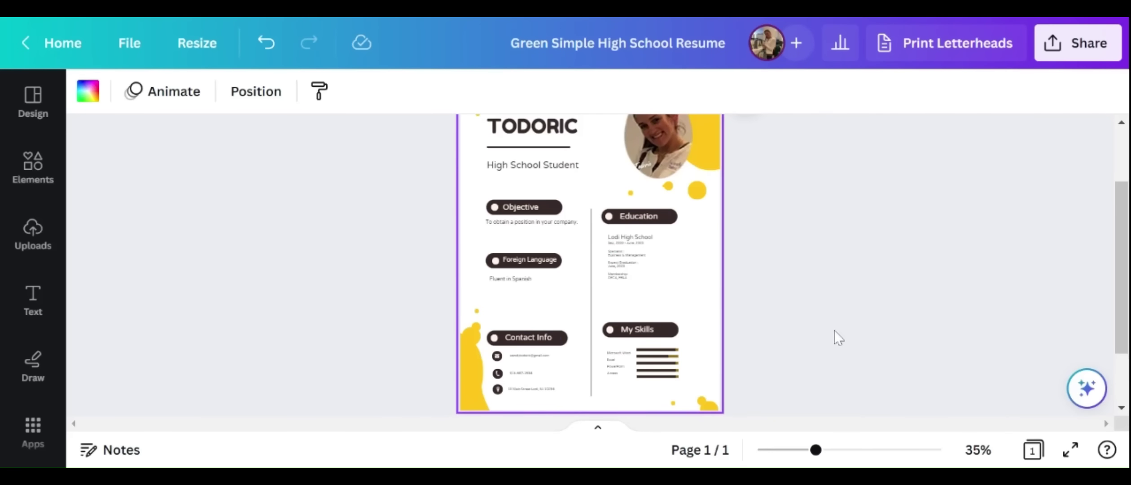
scroll(749, 318, up, 2)
scroll(718, 323, down, 2)
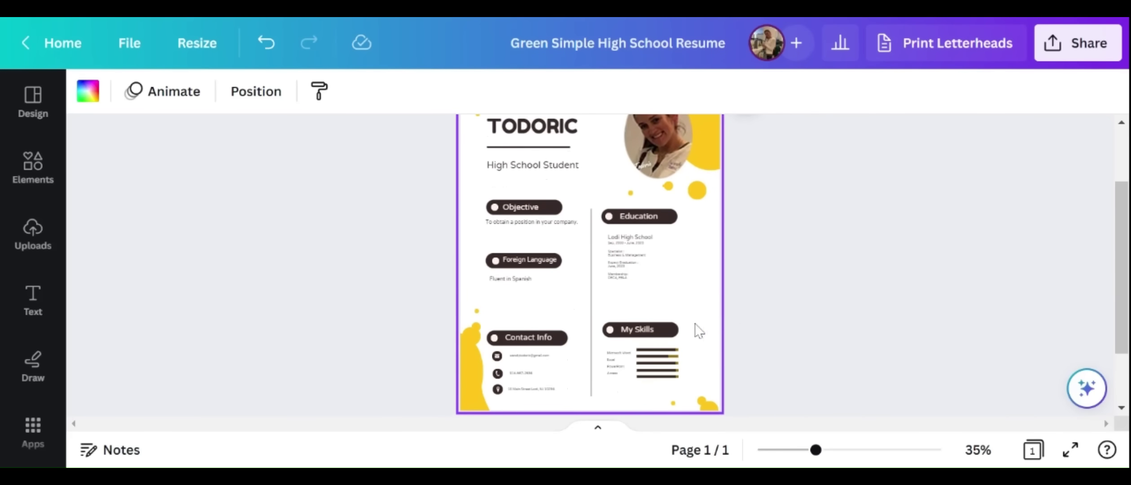
drag(816, 450, 848, 455)
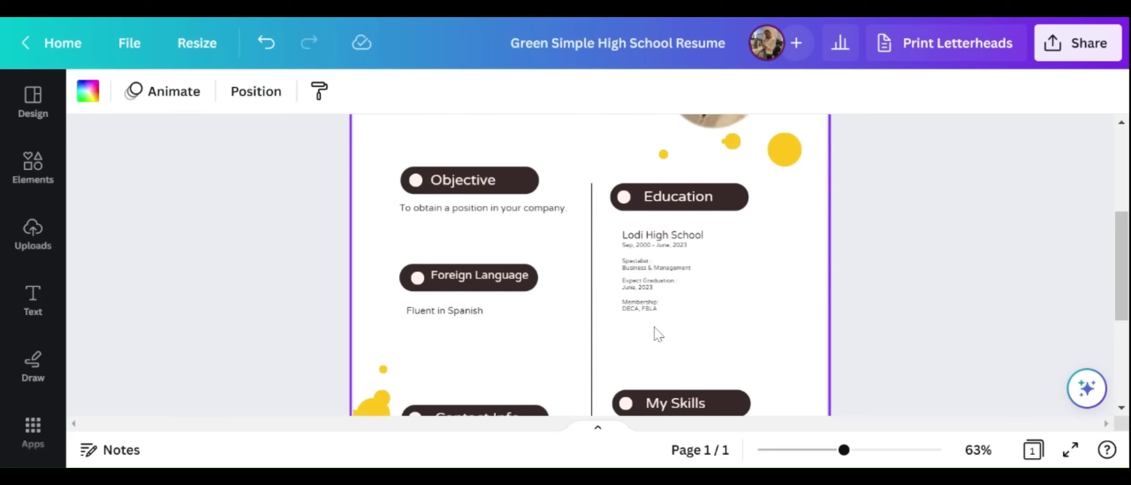
Move the Contact Info heading pill, its text and white dot higher up the page
scroll(550, 349, down, 2)
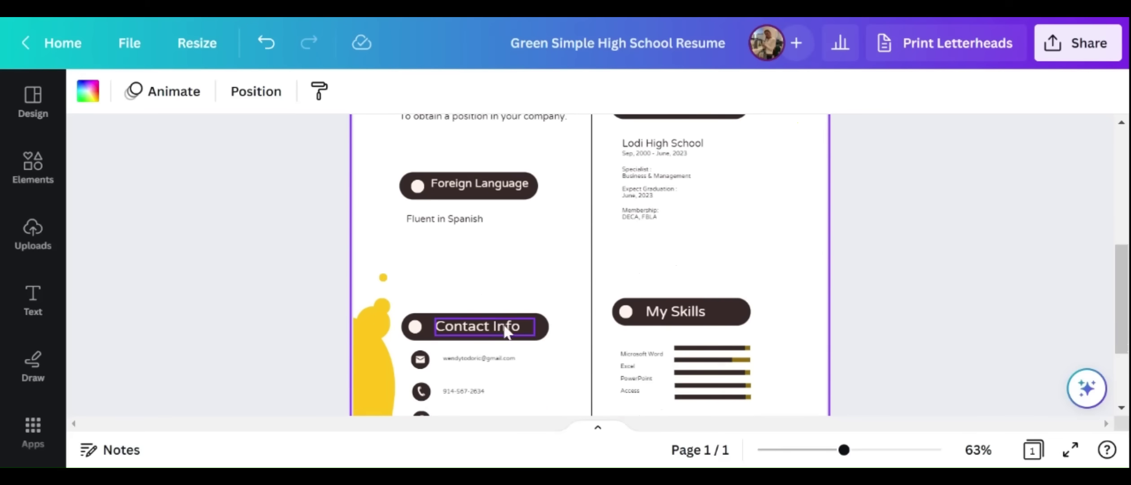
drag(547, 332, 534, 274)
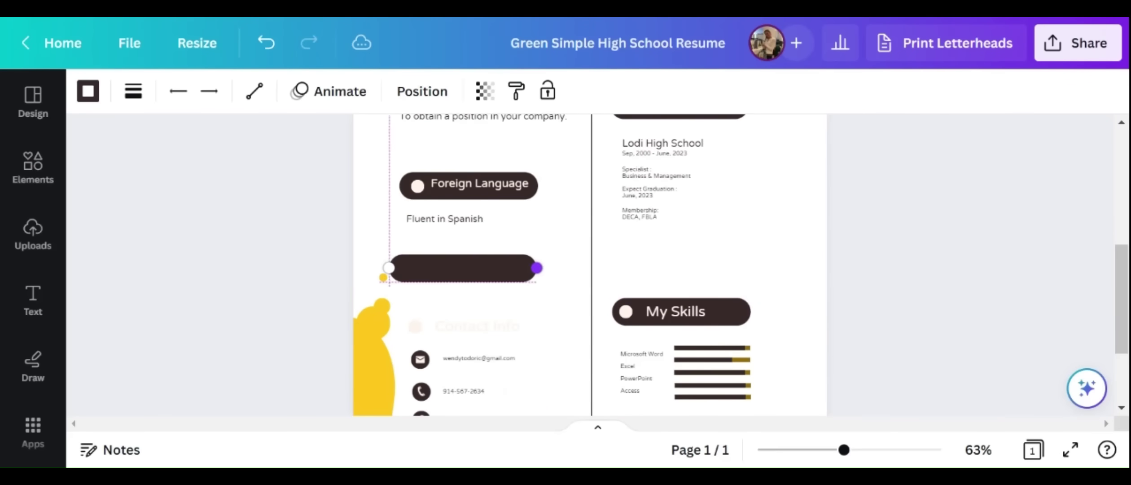
drag(518, 333, 514, 269)
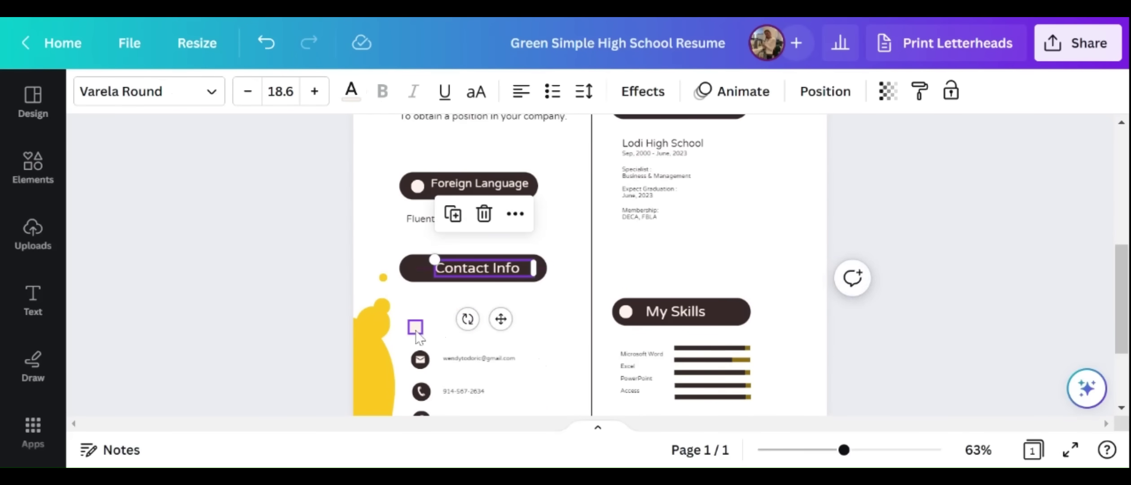
drag(417, 334, 420, 269)
Place the email address under Contact Info, enlarge it to 12.5 on one line, with its envelope icon
click(420, 359)
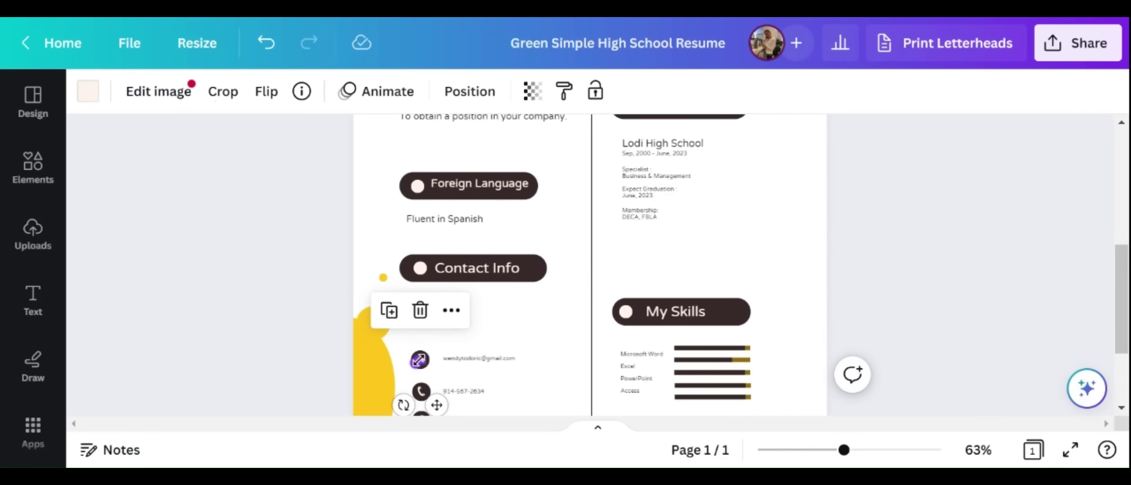
click(477, 362)
drag(476, 362, 474, 312)
click(314, 92)
click(315, 92)
click(315, 92)
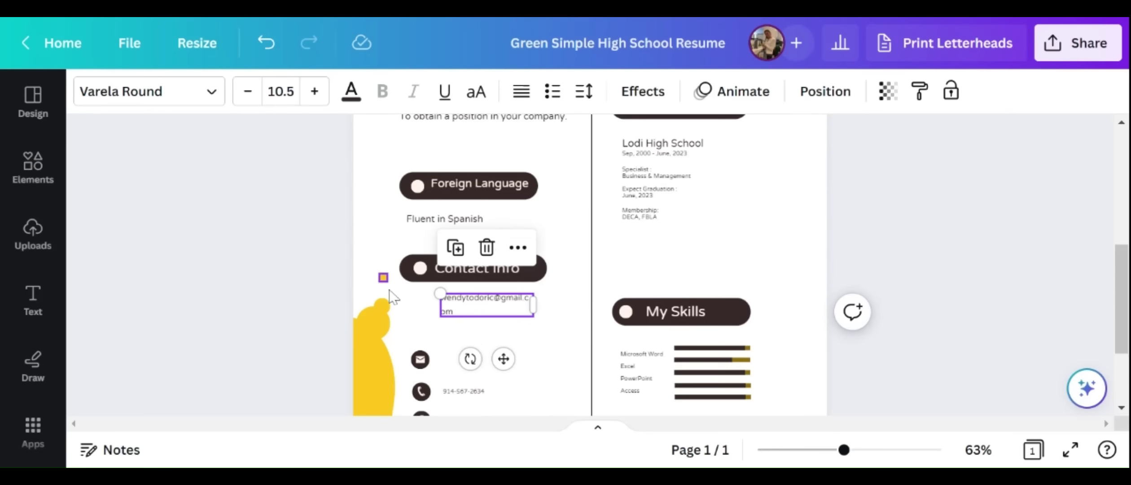
drag(542, 303, 550, 304)
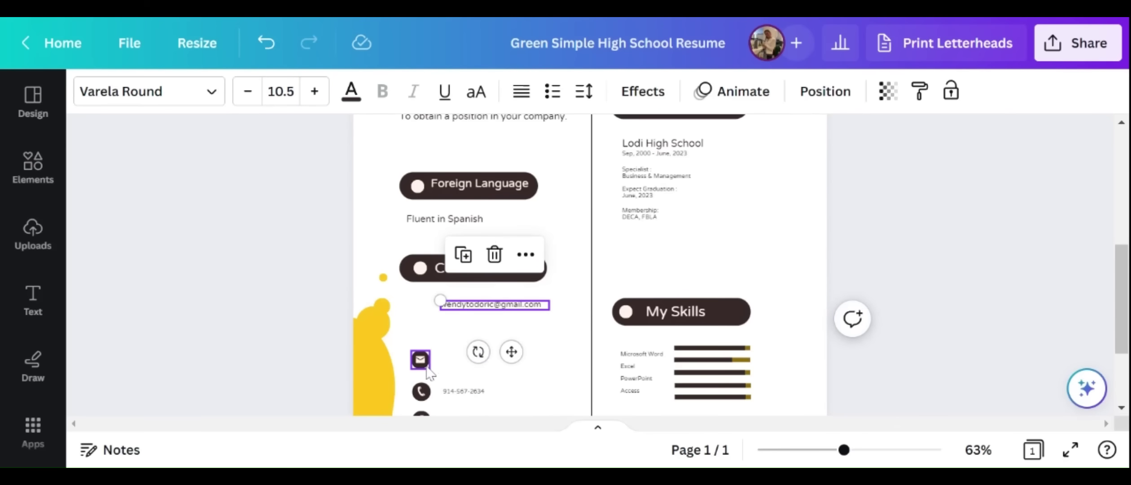
drag(420, 359, 424, 307)
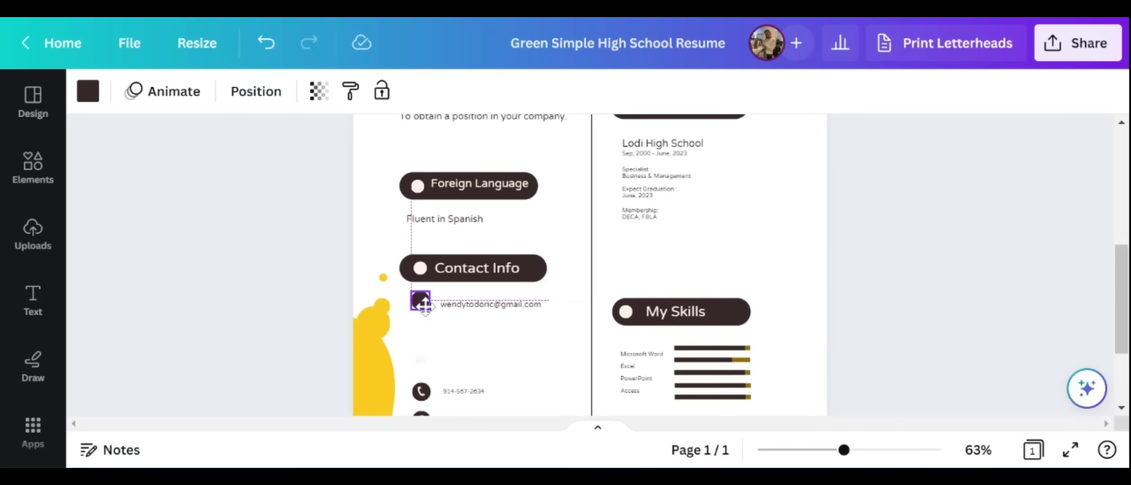
Move the phone icon and number below the email row and enlarge the number to 11.5
click(421, 392)
drag(421, 392, 415, 333)
click(420, 359)
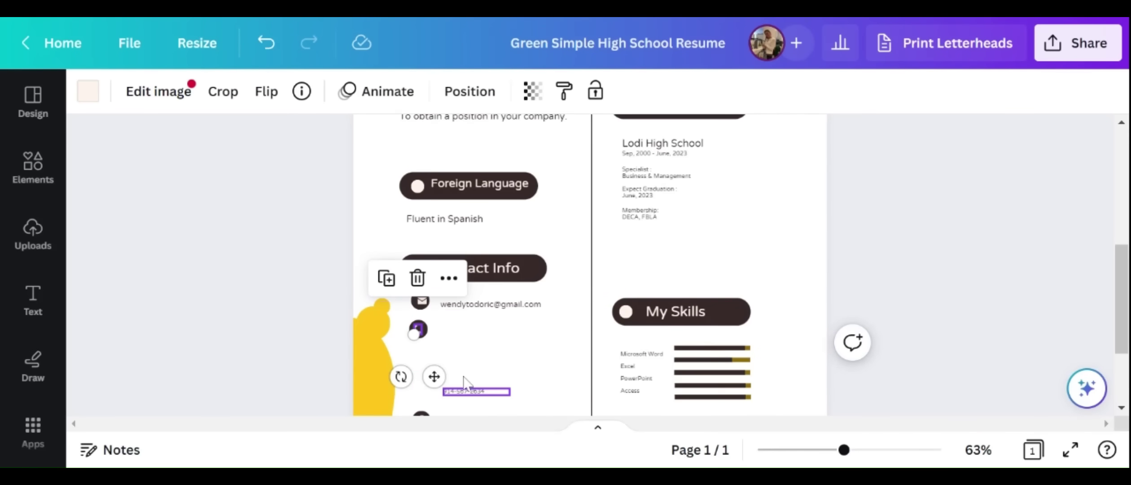
drag(458, 390, 453, 332)
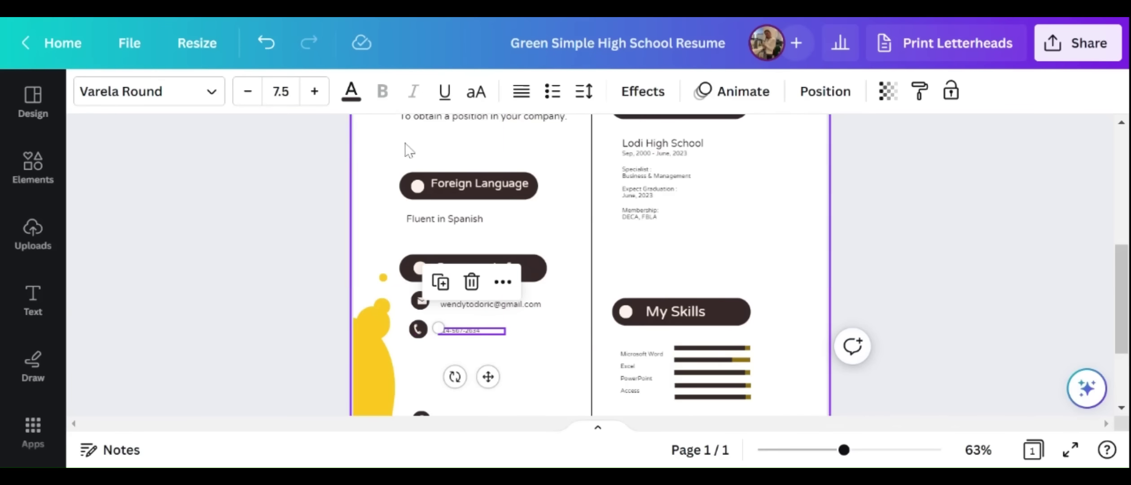
click(314, 91)
click(315, 91)
click(314, 91)
click(315, 91)
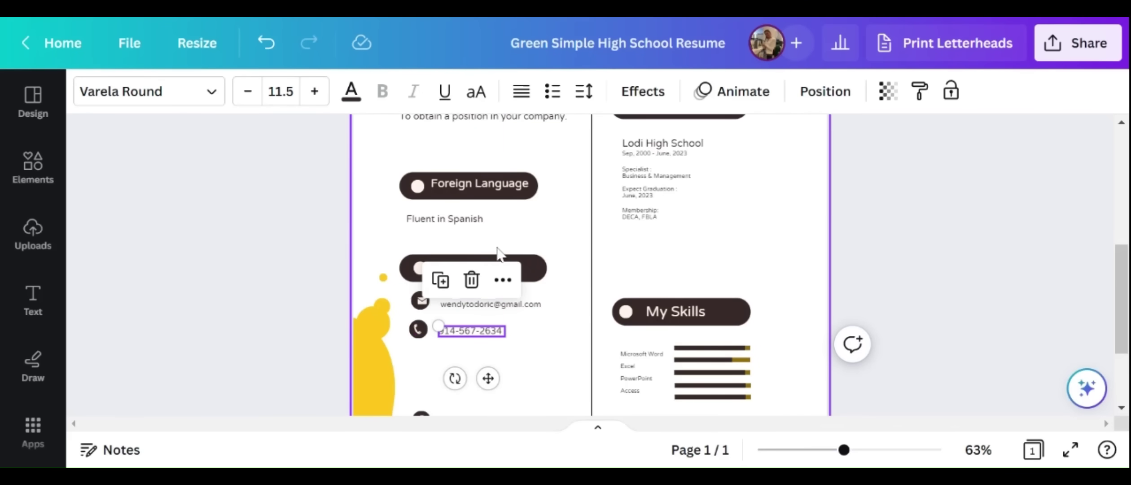
key(Tab)
click(314, 91)
click(314, 91)
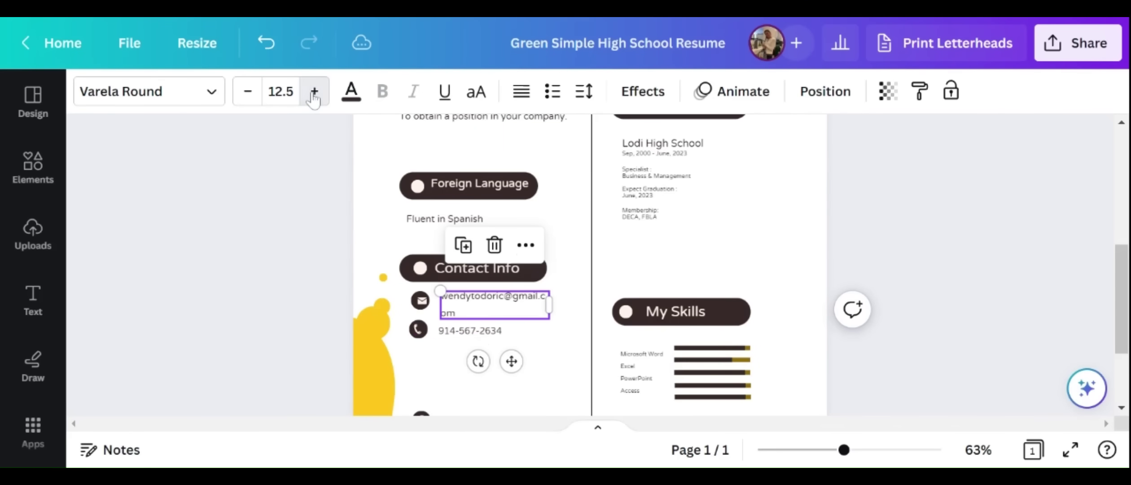
drag(553, 303, 574, 304)
Regroup the location-pin icon on its dark circle with the address text beneath the phone row
scroll(452, 388, down, 3)
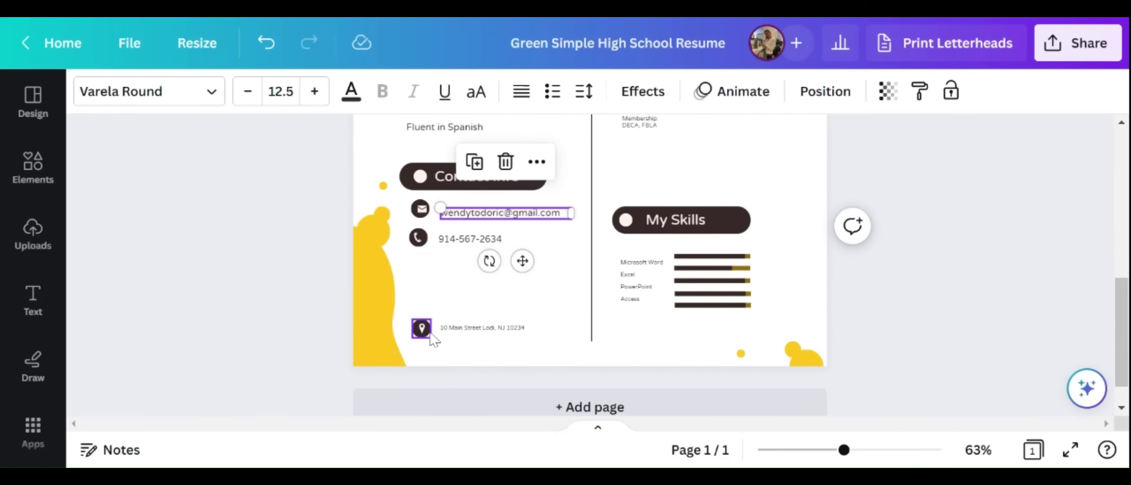
drag(422, 329, 418, 268)
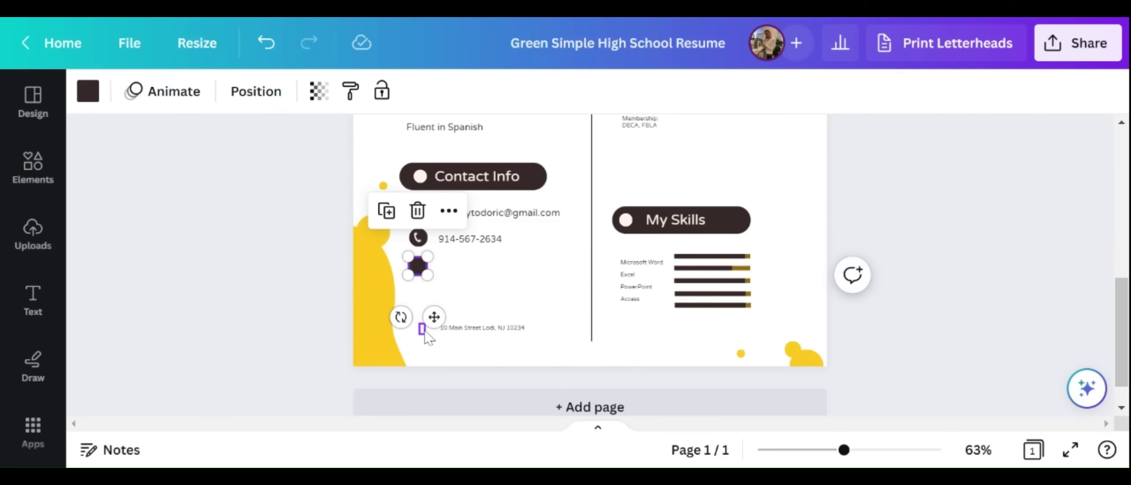
drag(429, 328, 418, 266)
drag(449, 328, 454, 270)
click(616, 346)
scroll(672, 359, up, 3)
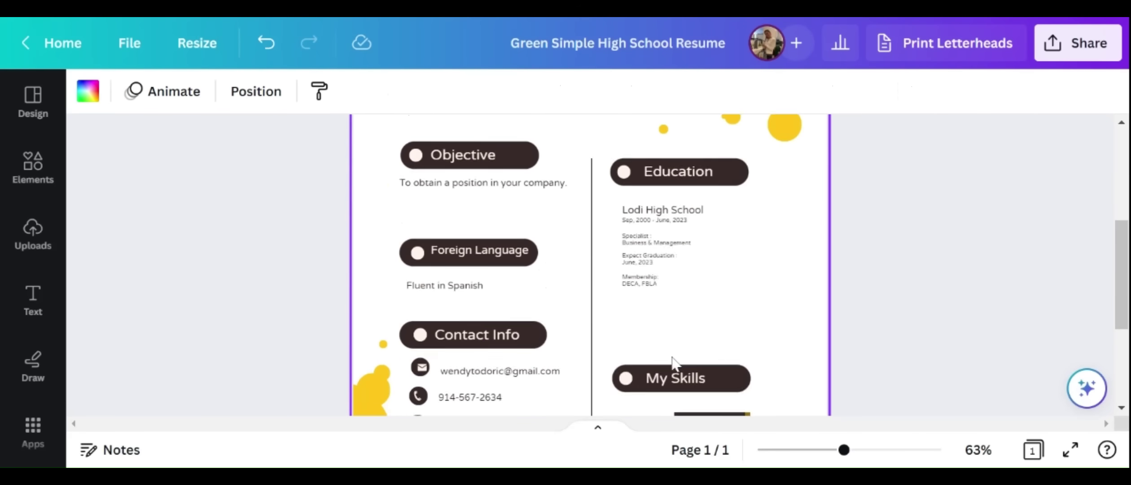
scroll(674, 362, up, 1)
scroll(673, 363, down, 4)
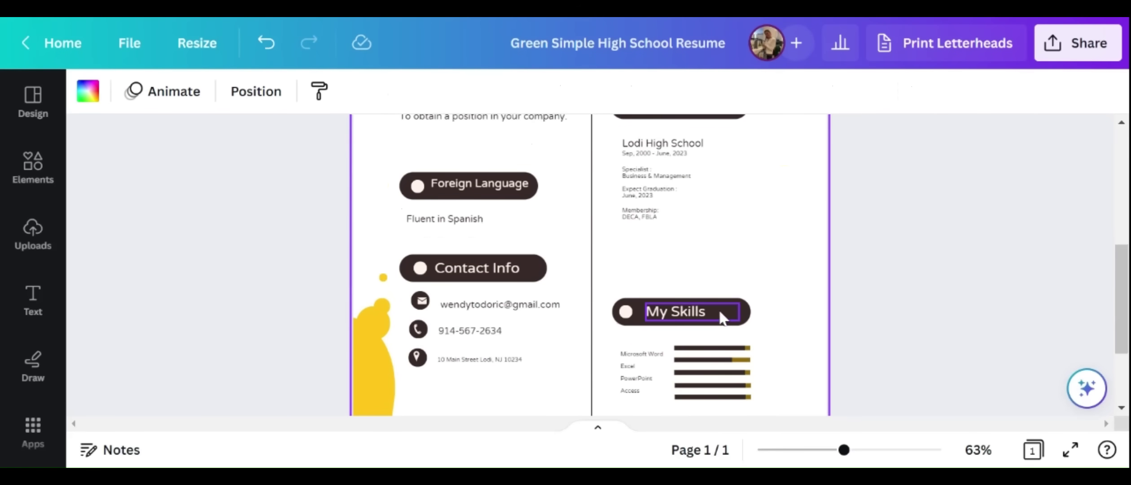
scroll(720, 265, up, 8)
scroll(722, 270, down, 11)
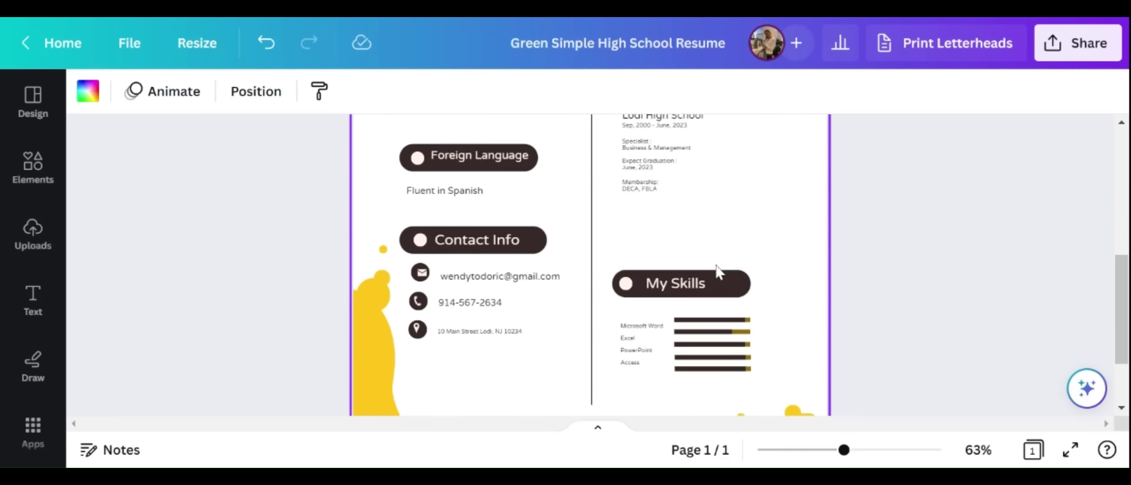
scroll(698, 239, up, 4)
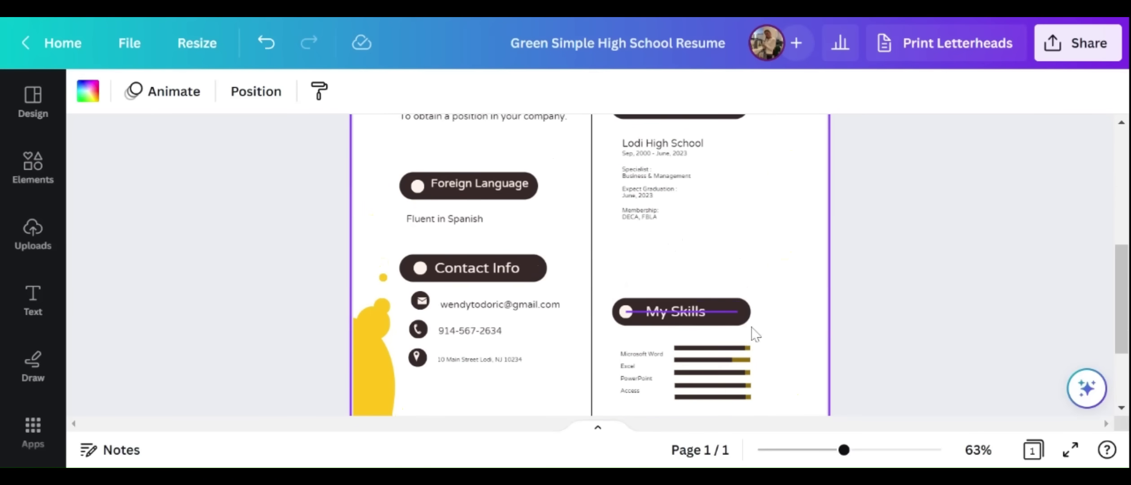
scroll(752, 327, down, 5)
scroll(752, 329, up, 16)
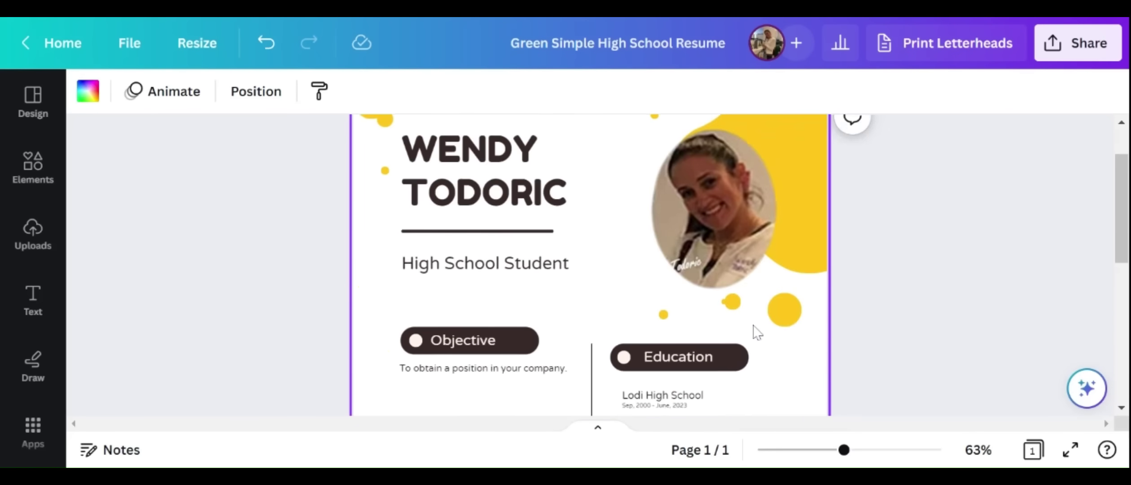
scroll(754, 330, down, 3)
scroll(754, 333, down, 10)
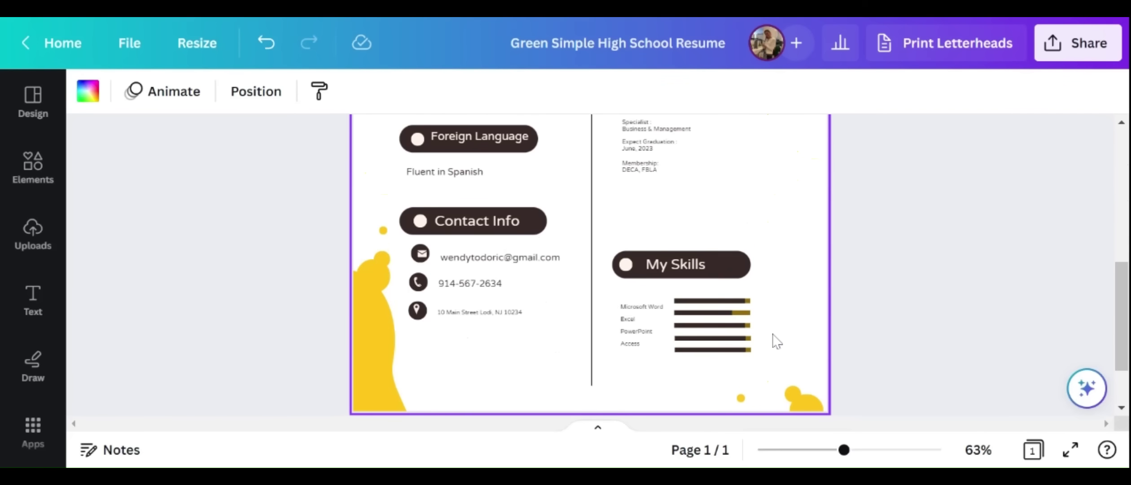
scroll(777, 341, up, 10)
scroll(777, 342, down, 8)
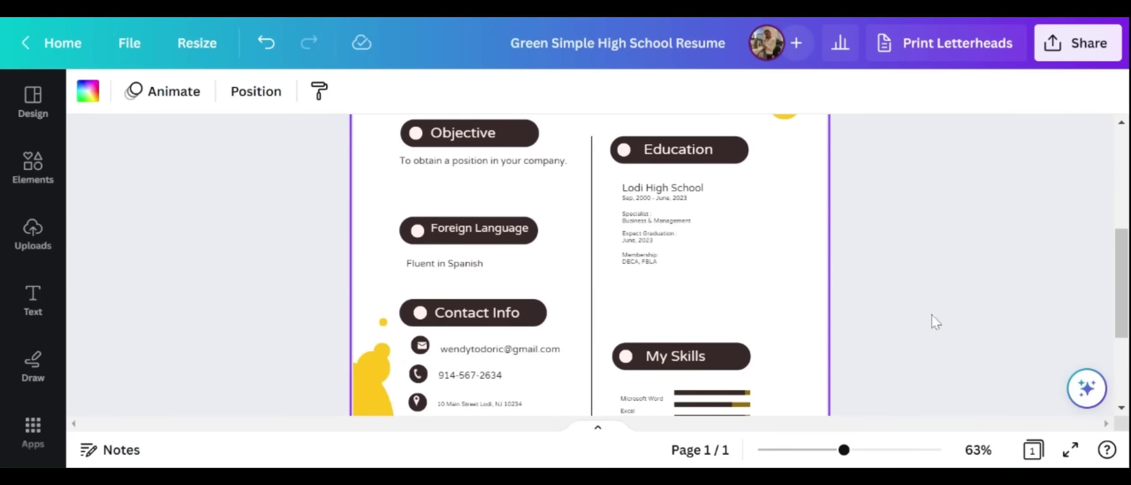
Download the resume from the Share menu as a PDF Standard file
click(1070, 49)
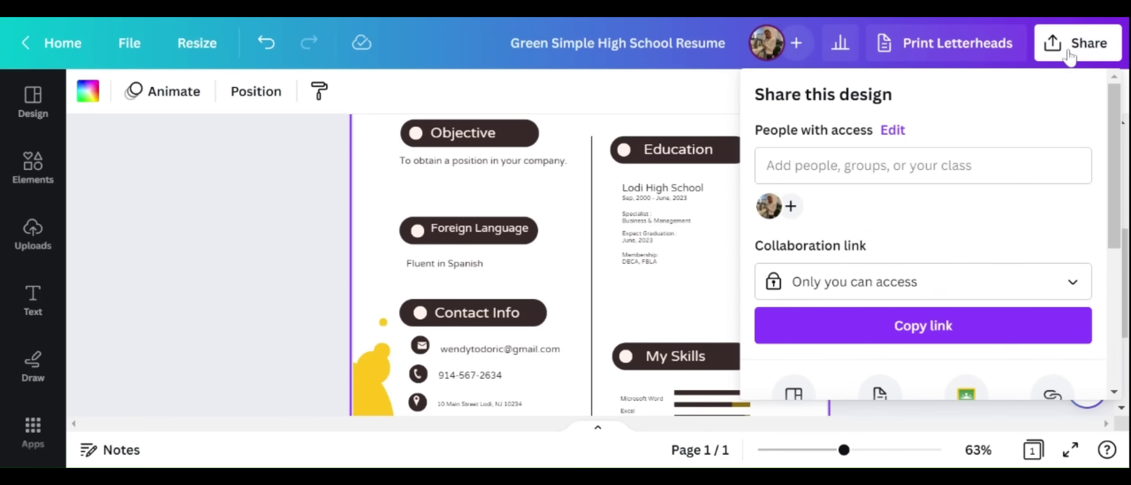
scroll(954, 260, down, 5)
click(861, 244)
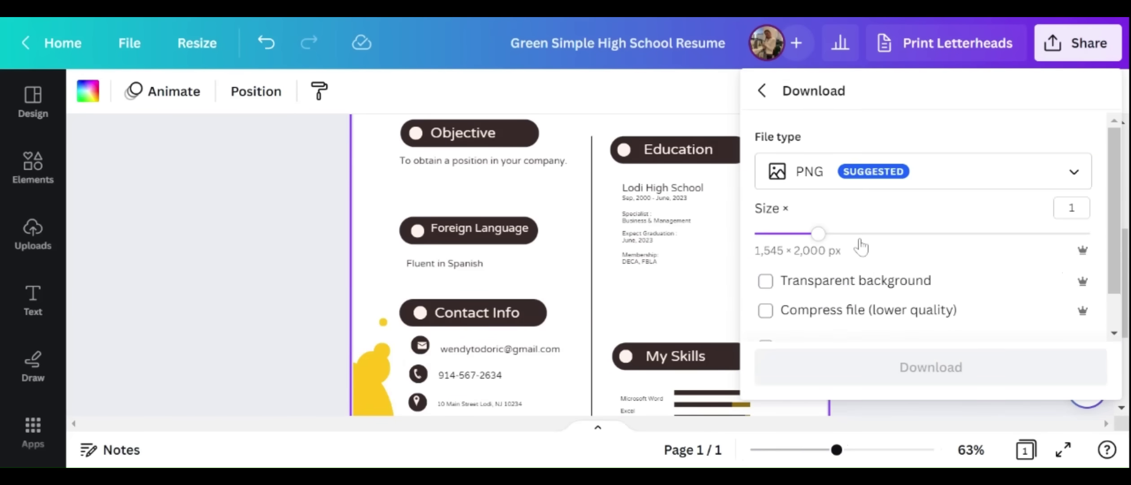
click(1077, 178)
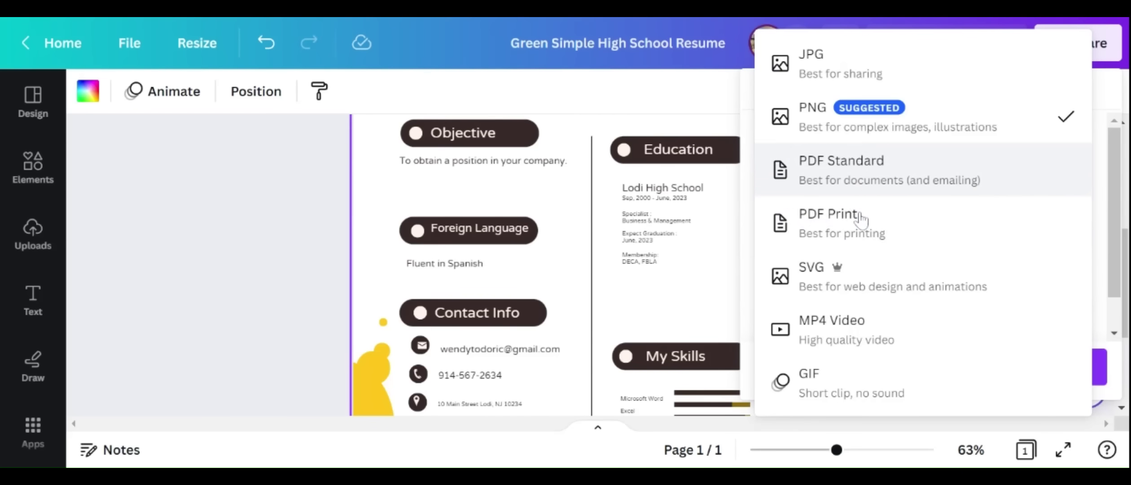
click(841, 192)
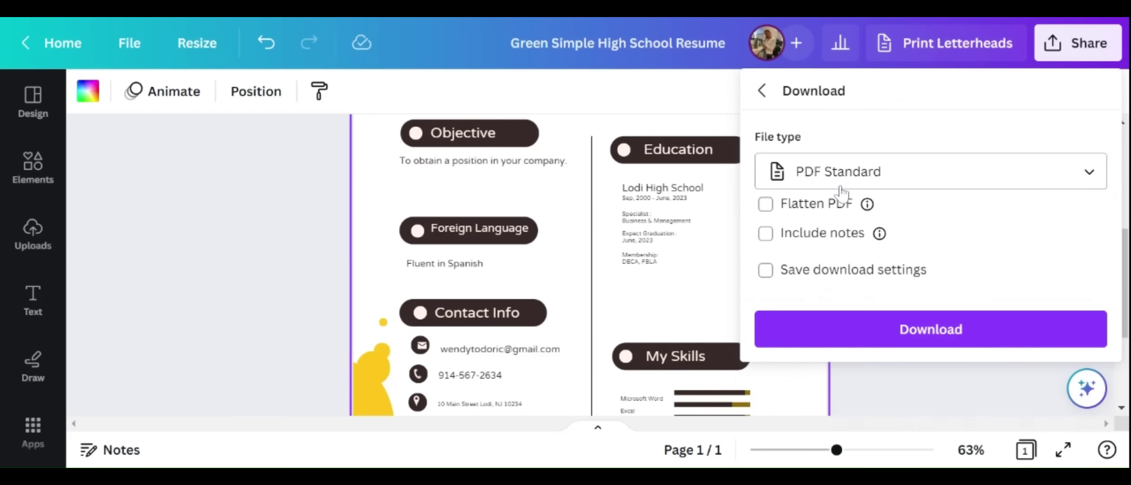
click(901, 334)
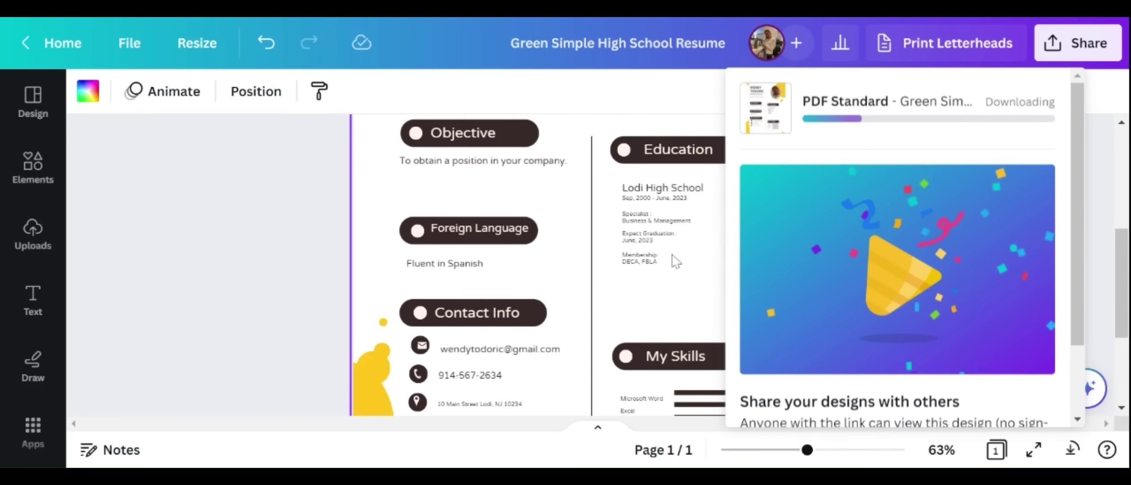
Zoom out and scroll to review the whole resume page
click(757, 450)
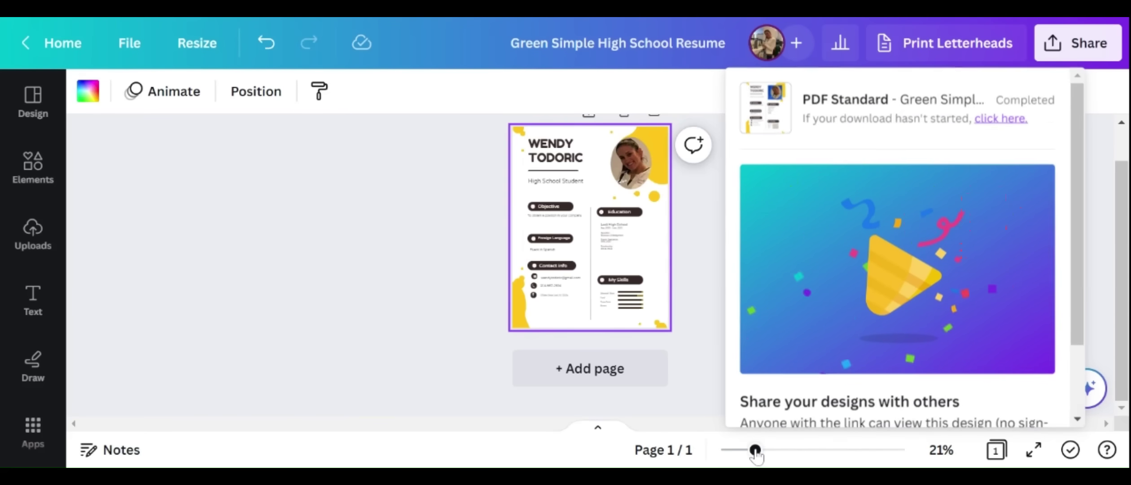
drag(757, 450, 781, 449)
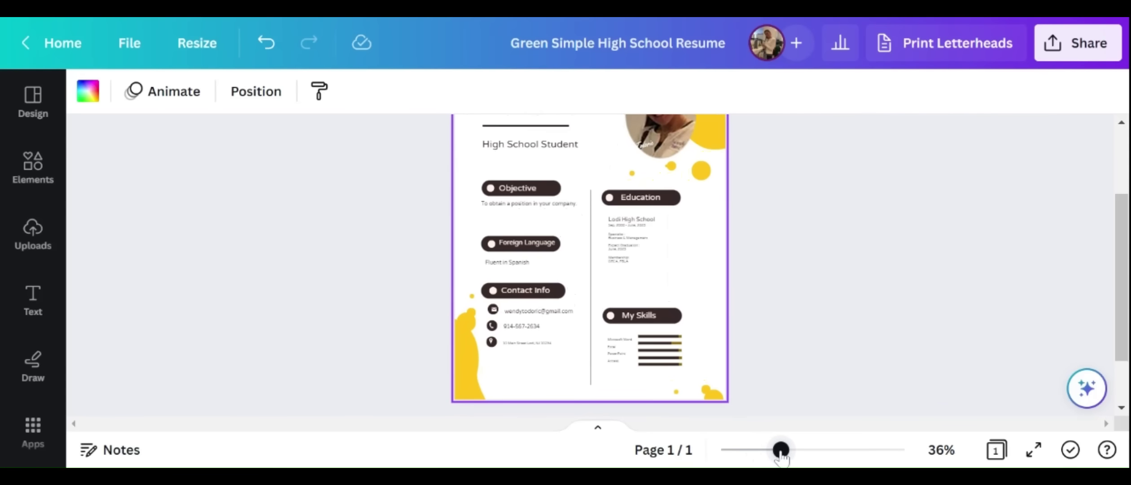
scroll(790, 380, up, 3)
scroll(790, 379, down, 4)
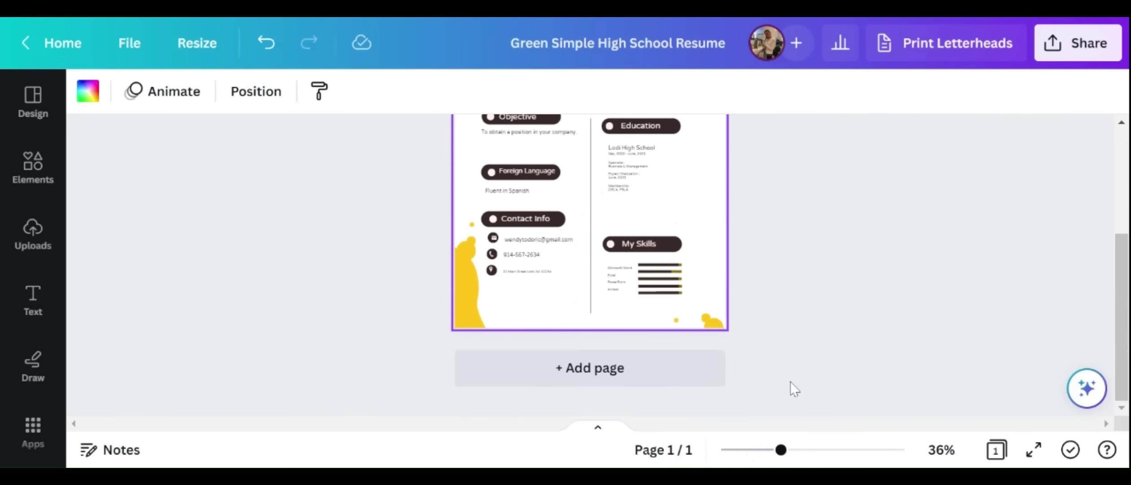
scroll(790, 381, up, 3)
scroll(790, 383, up, 2)
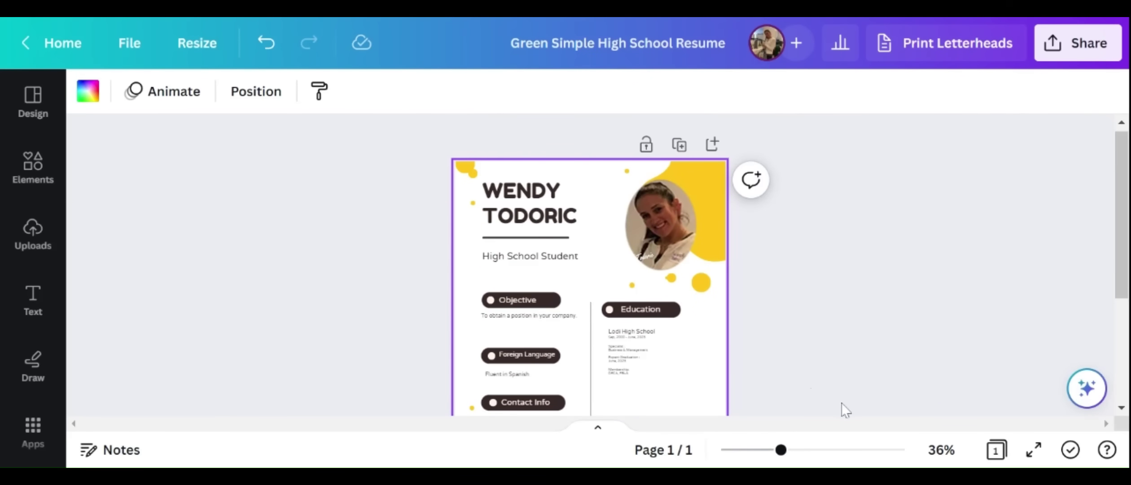
scroll(830, 348, down, 3)
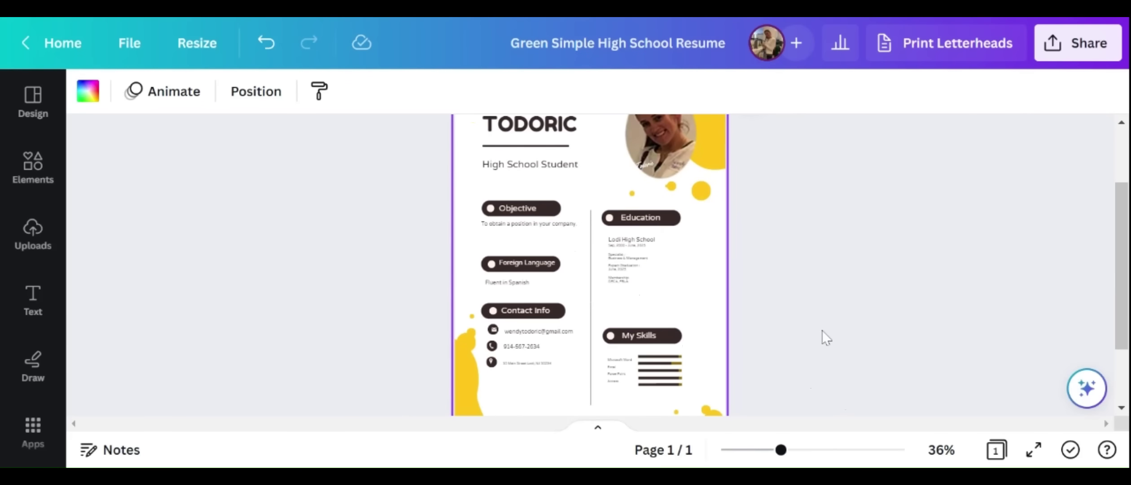